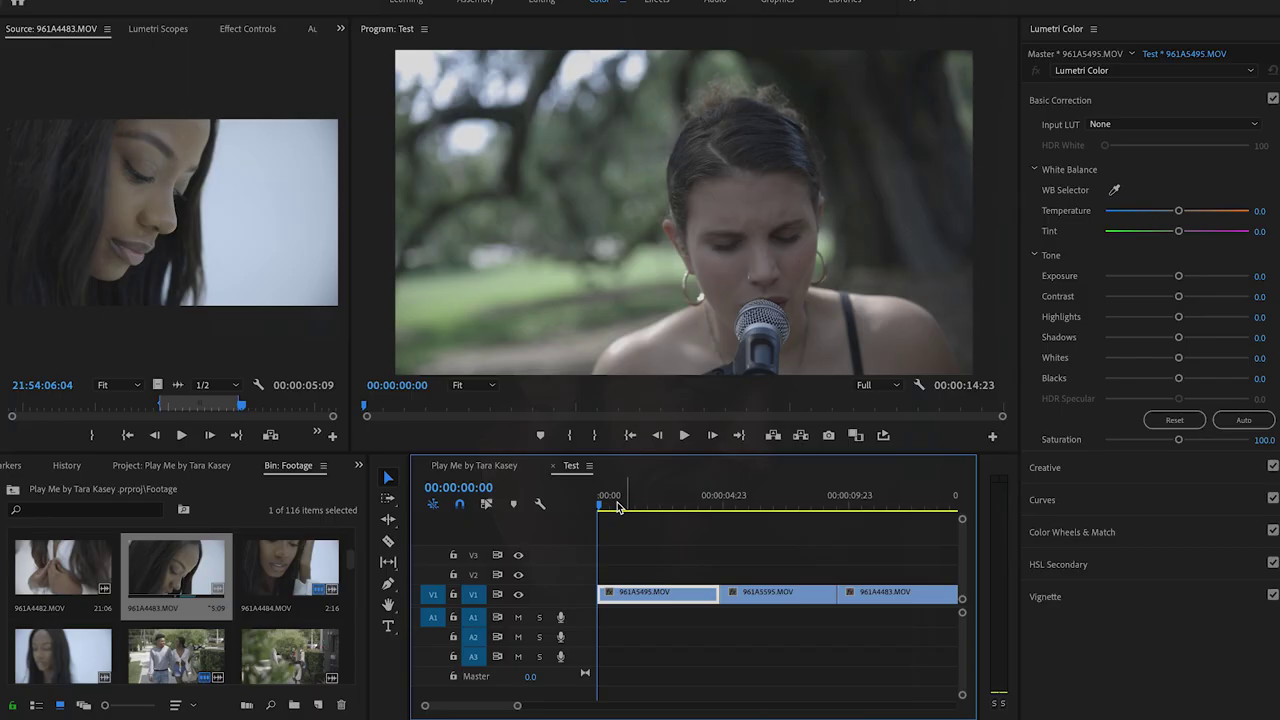
Scrub through the three clips of the Test sequence and return to the first clip, 961A5495.MOV.
{"action": "left_click_drag", "start_coordinate": [606, 508], "coordinate": [687, 524]}
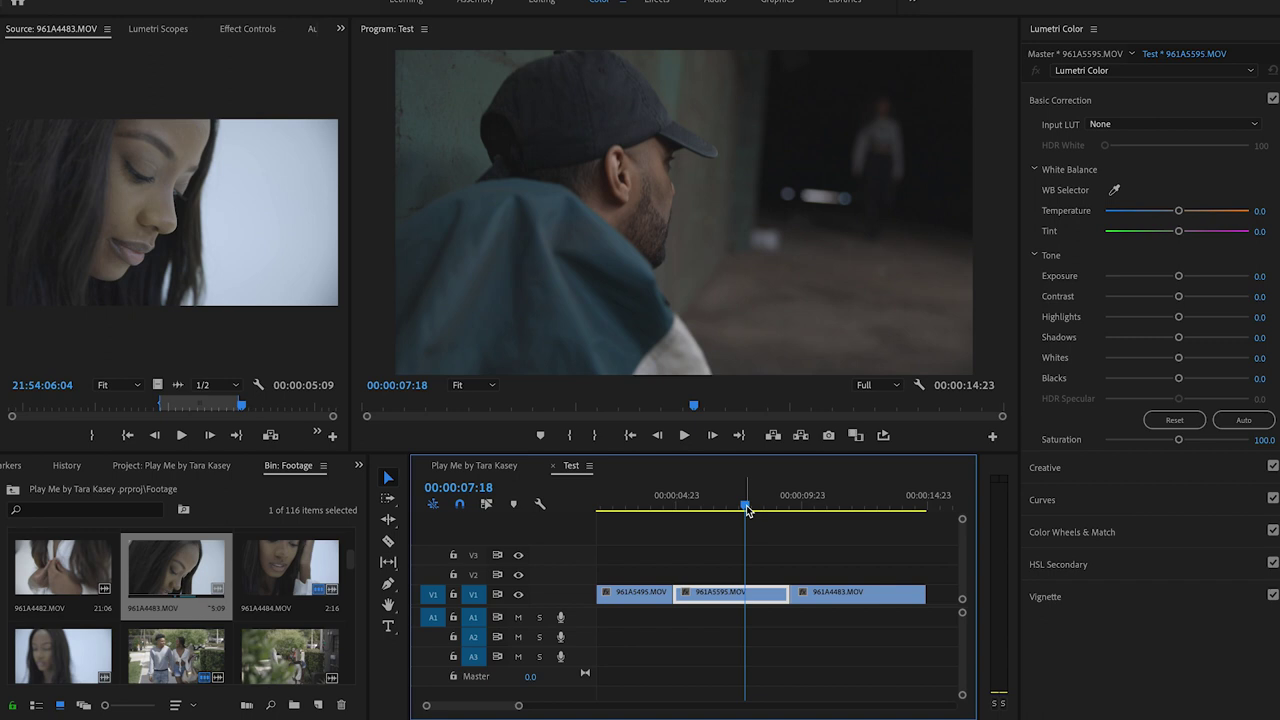
{"action": "left_click_drag", "start_coordinate": [745, 510], "coordinate": [711, 509]}
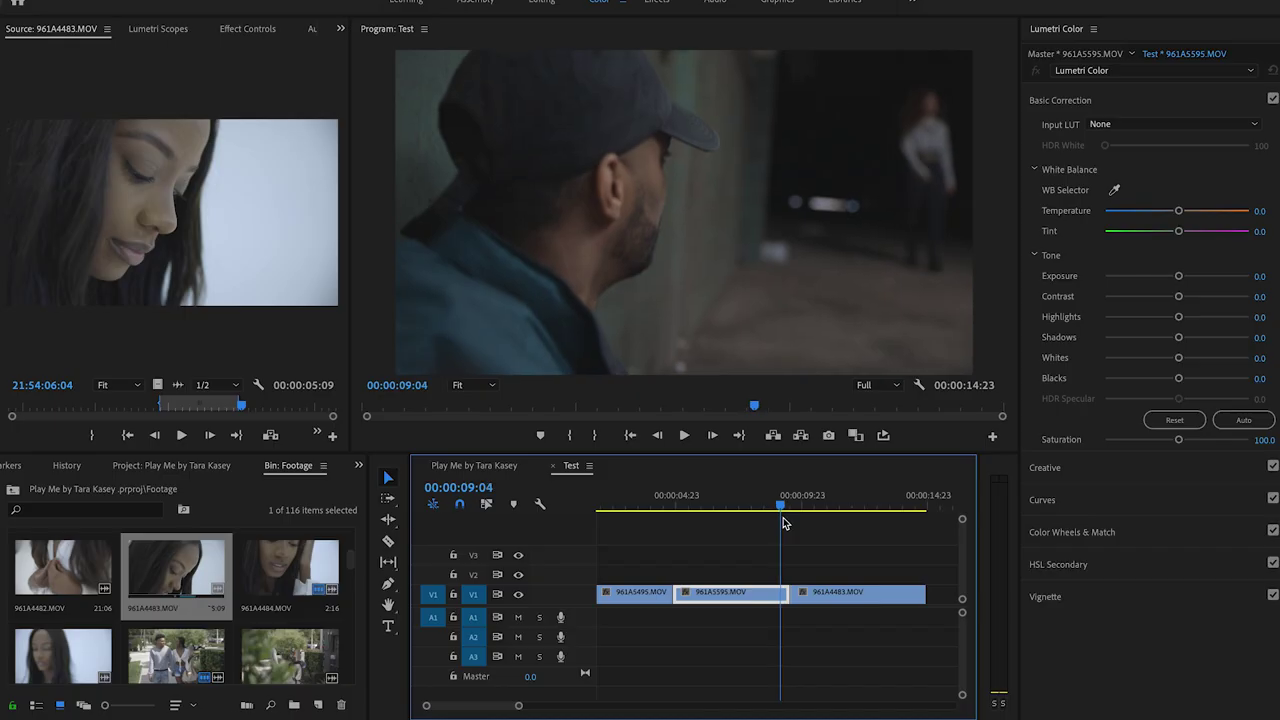
{"action": "left_click_drag", "start_coordinate": [785, 521], "coordinate": [816, 524]}
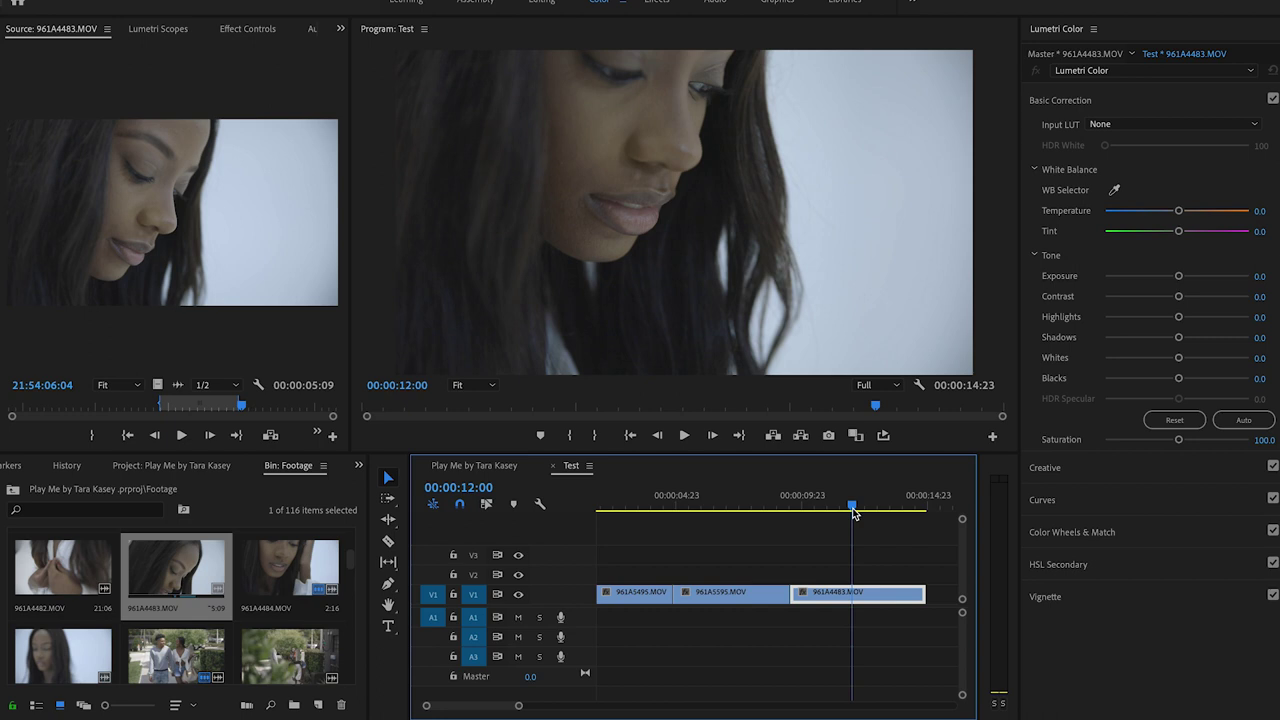
{"action": "scroll", "coordinate": [760, 510], "scroll_direction": "up", "scroll_amount": 2}
{"action": "mouse_move", "coordinate": [652, 503]}
{"action": "left_mouse_down"}
{"action": "mouse_move", "coordinate": [634, 508]}
{"action": "mouse_move", "coordinate": [652, 507]}
{"action": "left_mouse_up"}
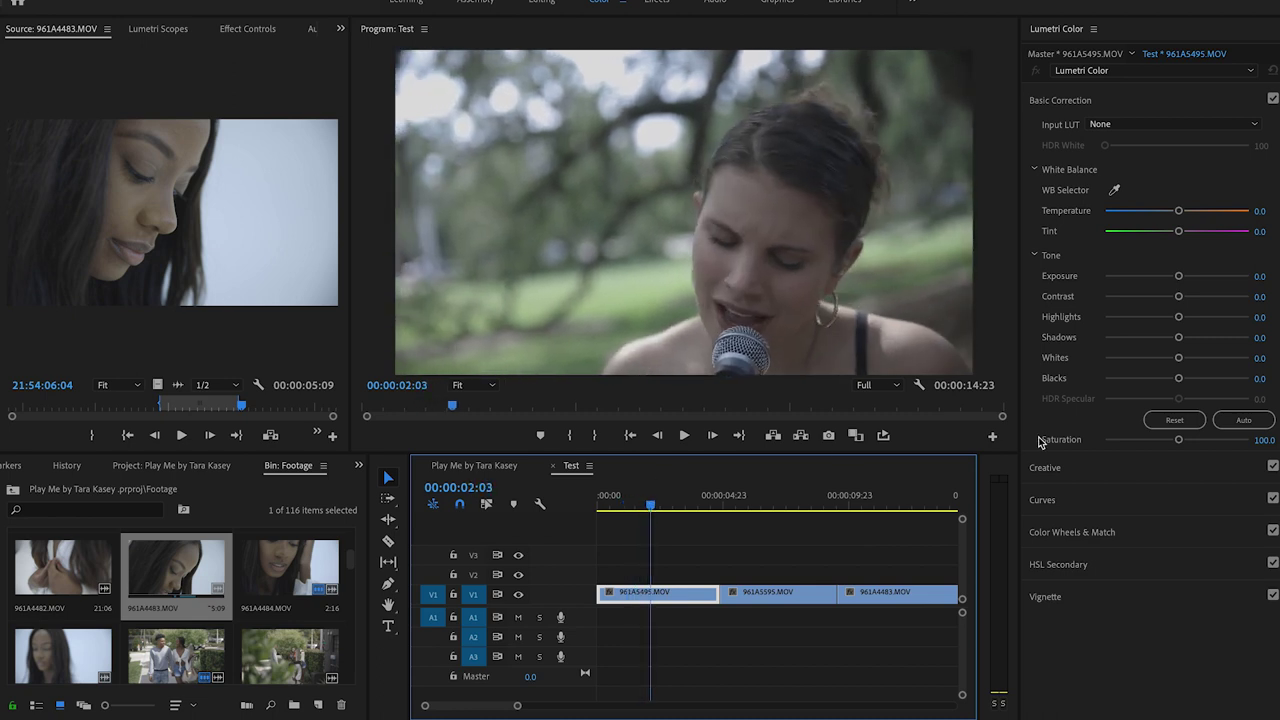
Shape the first clip's RGB master curve into an S-curve, lowering the shadows and lifting the highlights for more contrast.
{"action": "left_click", "coordinate": [1050, 499]}
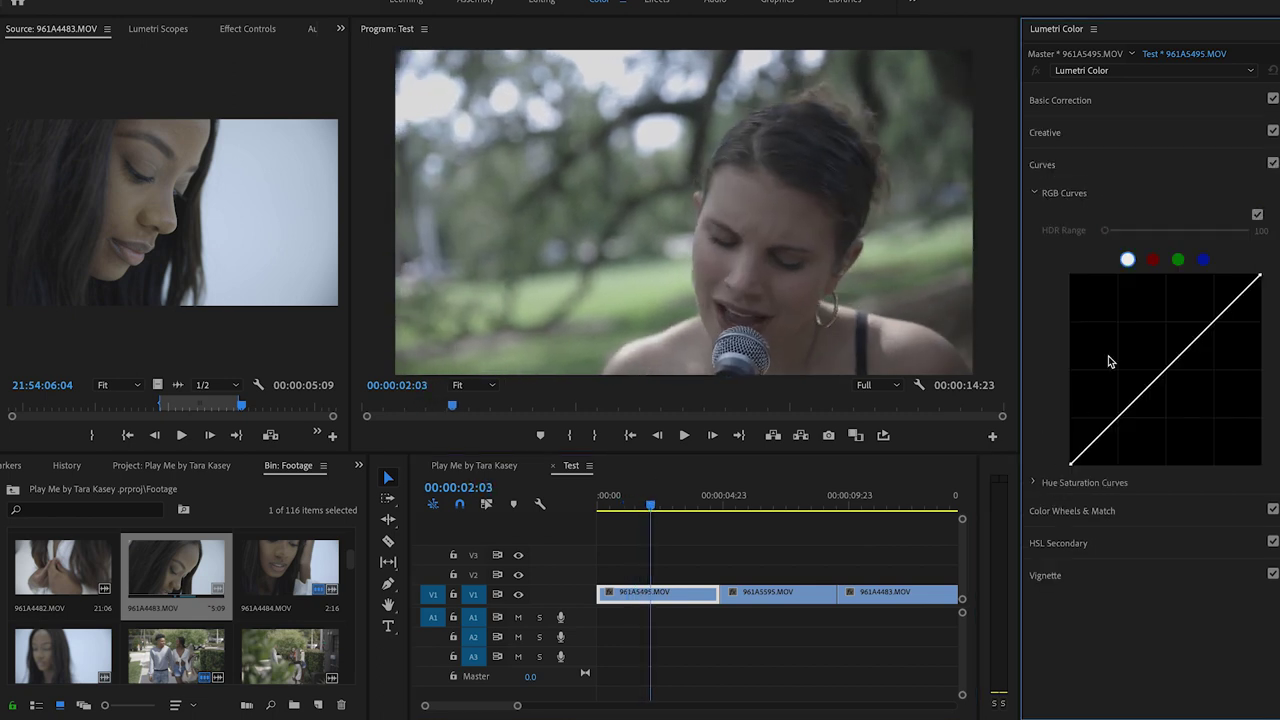
{"action": "left_click", "coordinate": [1156, 381]}
{"action": "left_click_drag", "start_coordinate": [1127, 408], "coordinate": [1134, 426]}
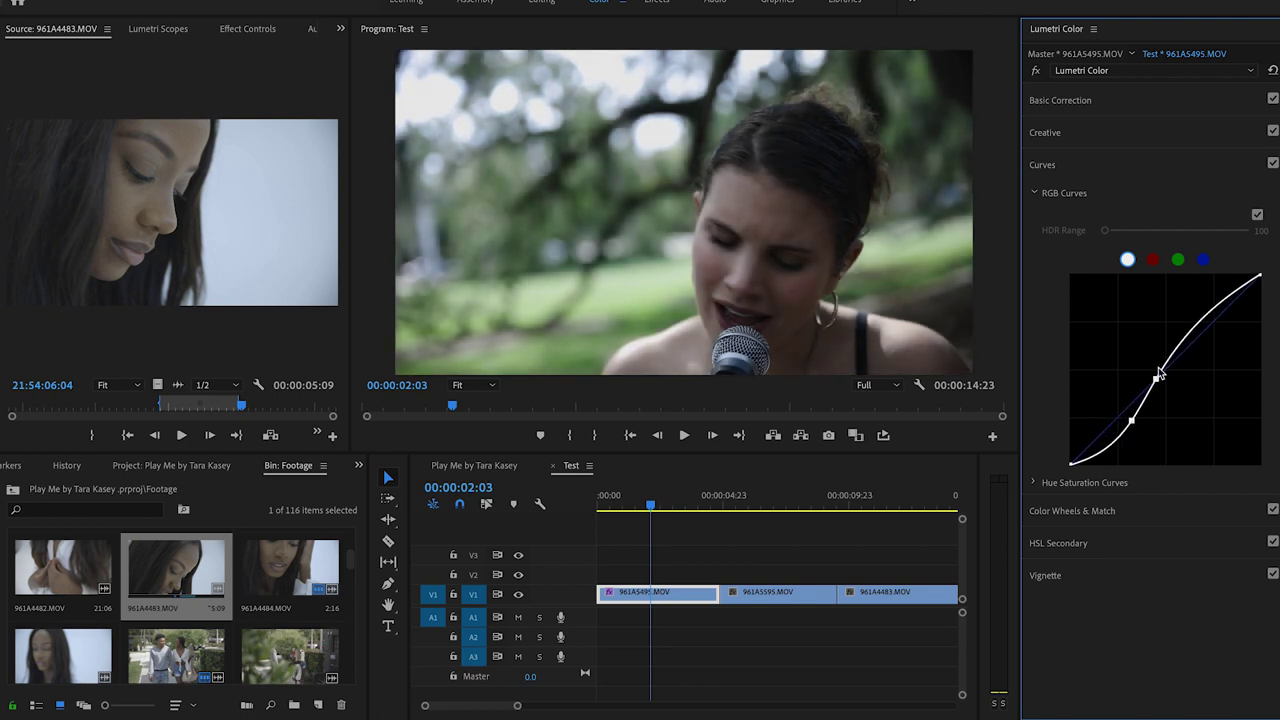
{"action": "left_click_drag", "start_coordinate": [1193, 328], "coordinate": [1201, 319]}
{"action": "left_click_drag", "start_coordinate": [1133, 424], "coordinate": [1136, 424]}
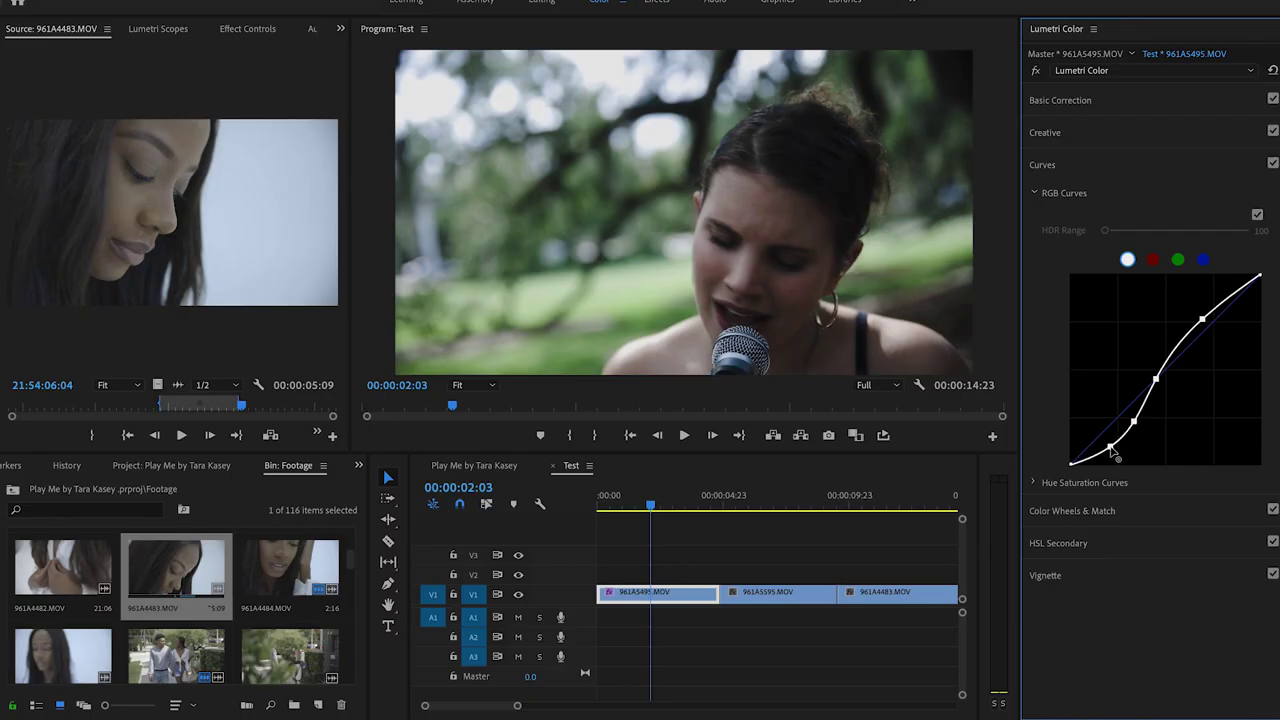
Adjust the upper midtones of the clip's red channel curve slightly, check the blue channel curve, and close the curves section.
{"action": "left_click", "coordinate": [1153, 263]}
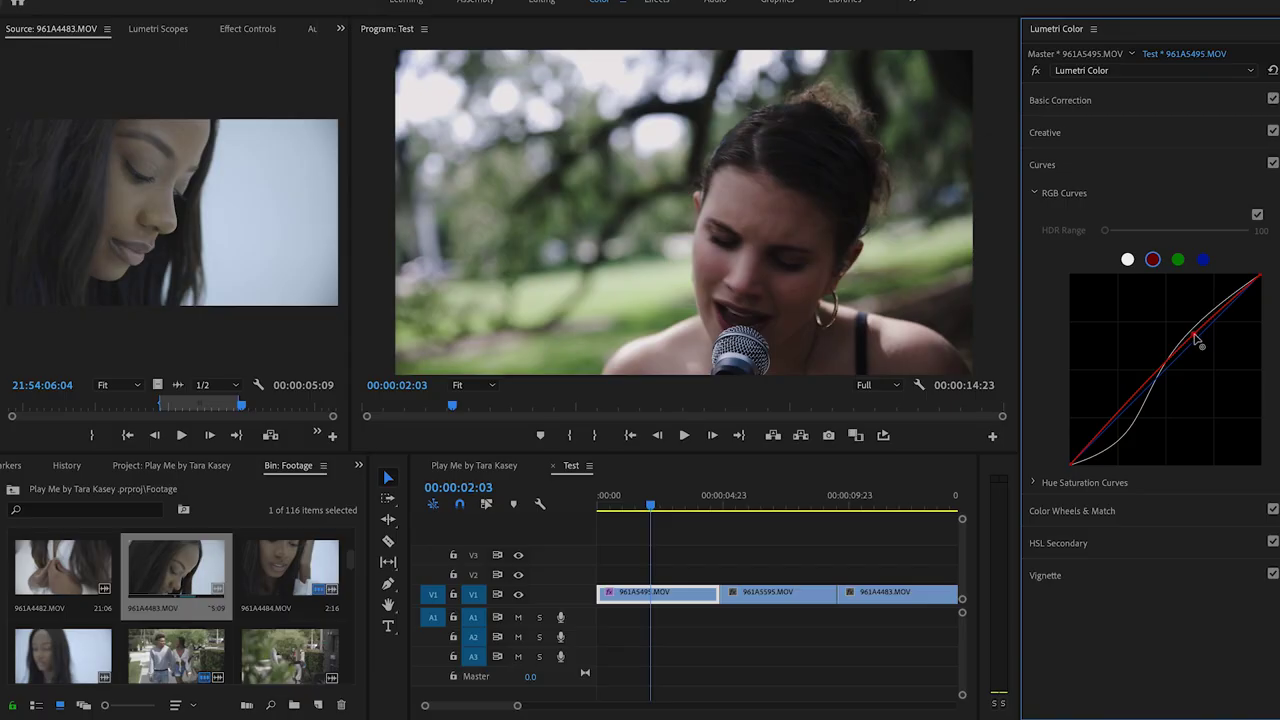
{"action": "left_click", "coordinate": [1196, 338]}
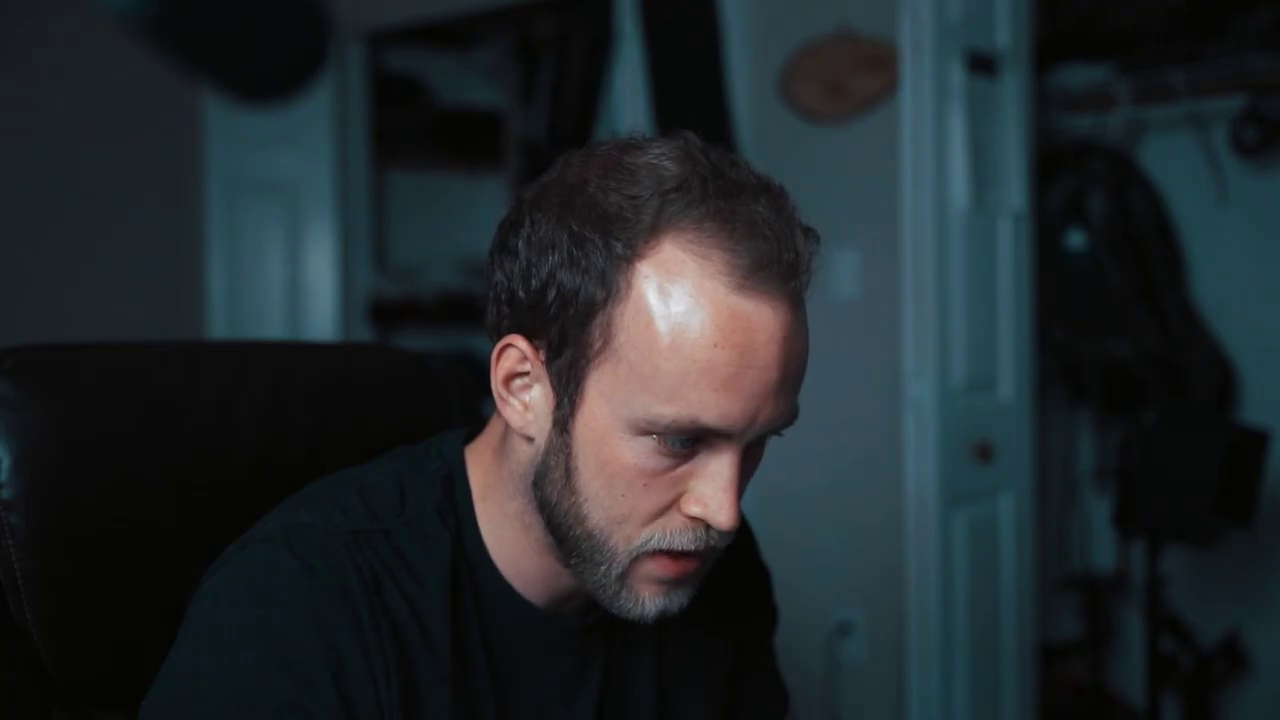
{"action": "left_click", "coordinate": [1204, 261]}
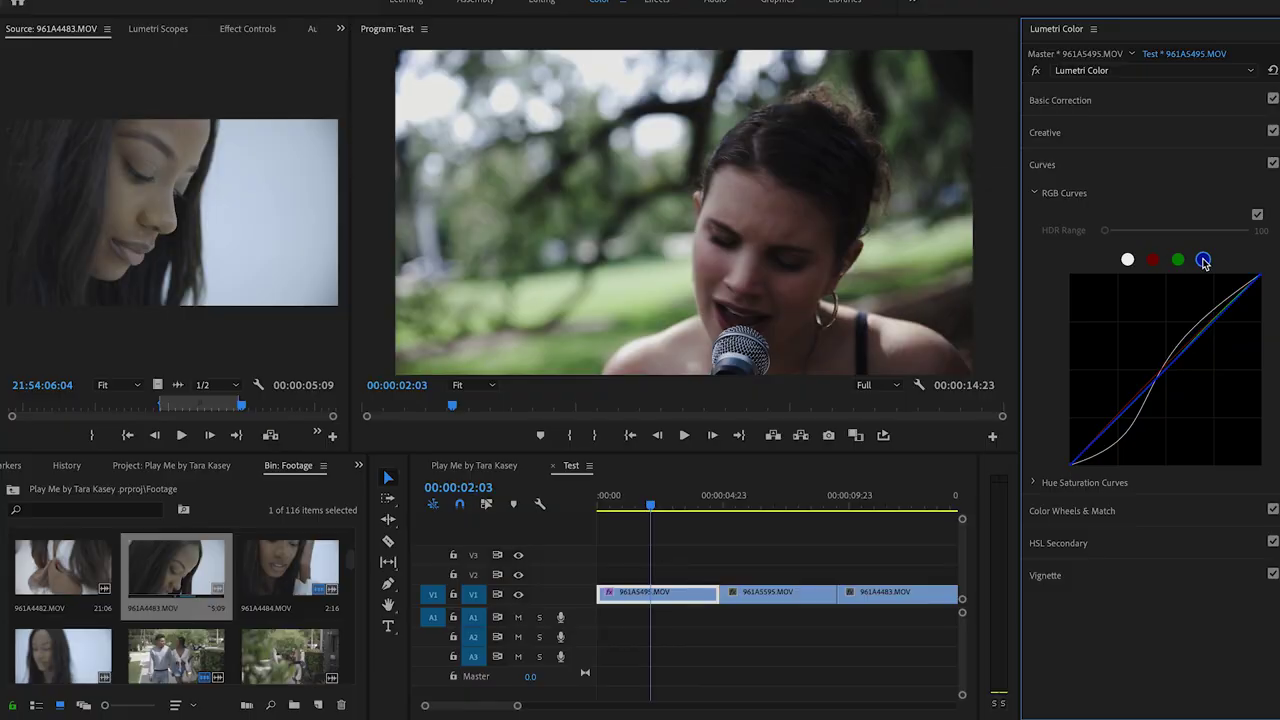
{"action": "left_click", "coordinate": [1068, 169]}
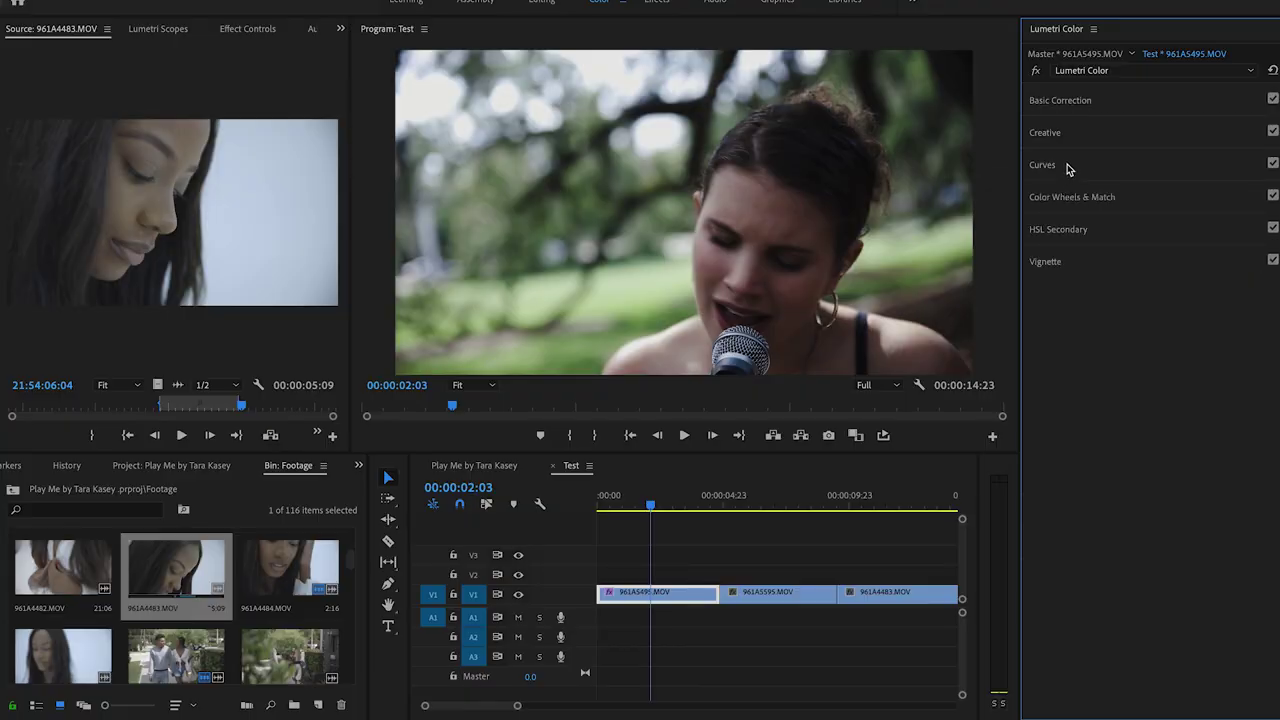
Set the clip's basic correction exposure to 0.4, temperature to 16.3 and tint to about 2.2, lower the shadows slightly and adjust the highlights.
{"action": "left_click", "coordinate": [1098, 101]}
{"action": "left_click_drag", "start_coordinate": [1181, 280], "coordinate": [1184, 280]}
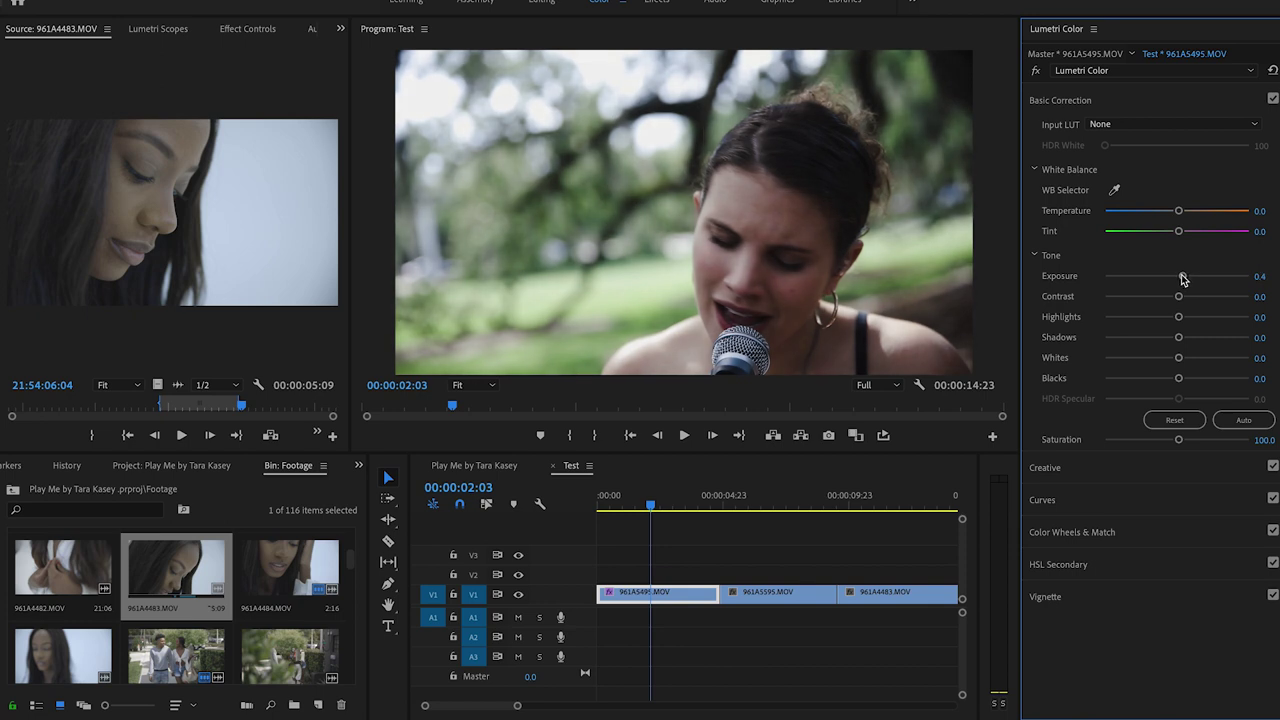
{"action": "key", "text": "Right"}
{"action": "key", "text": "Right"}
{"action": "key", "text": "Right"}
{"action": "key", "text": "Right"}
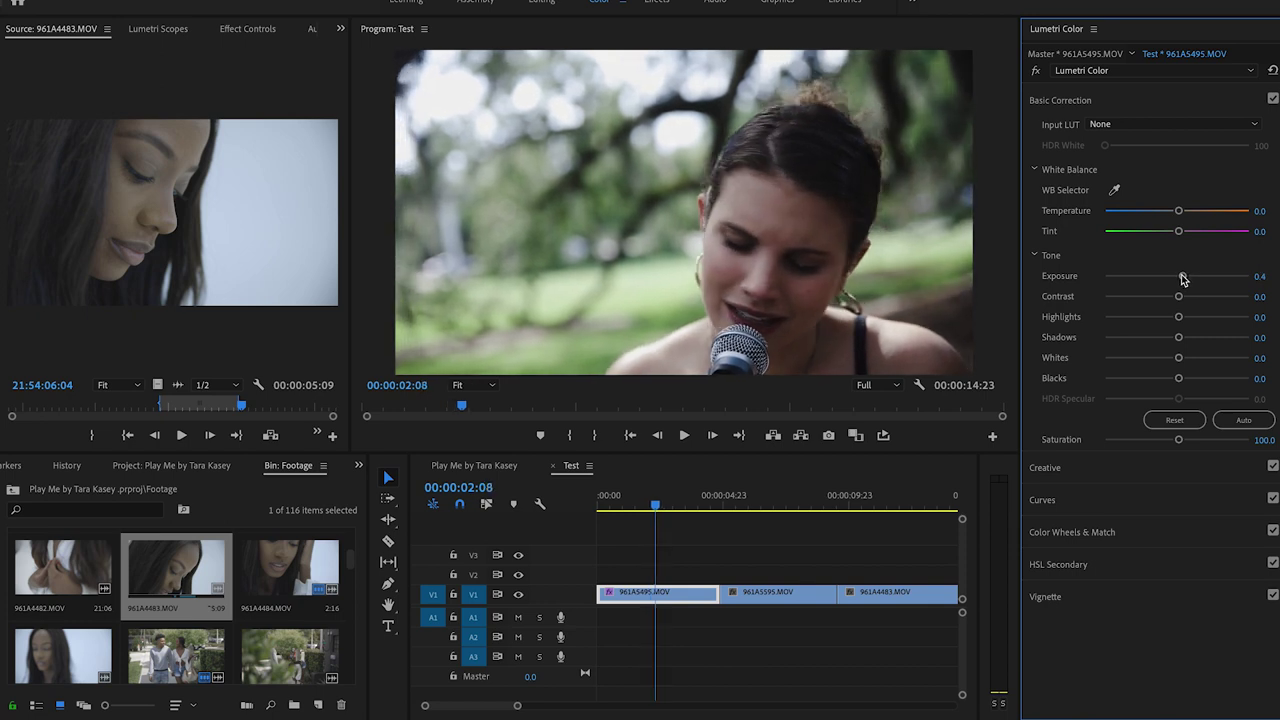
{"action": "key", "text": "Left"}
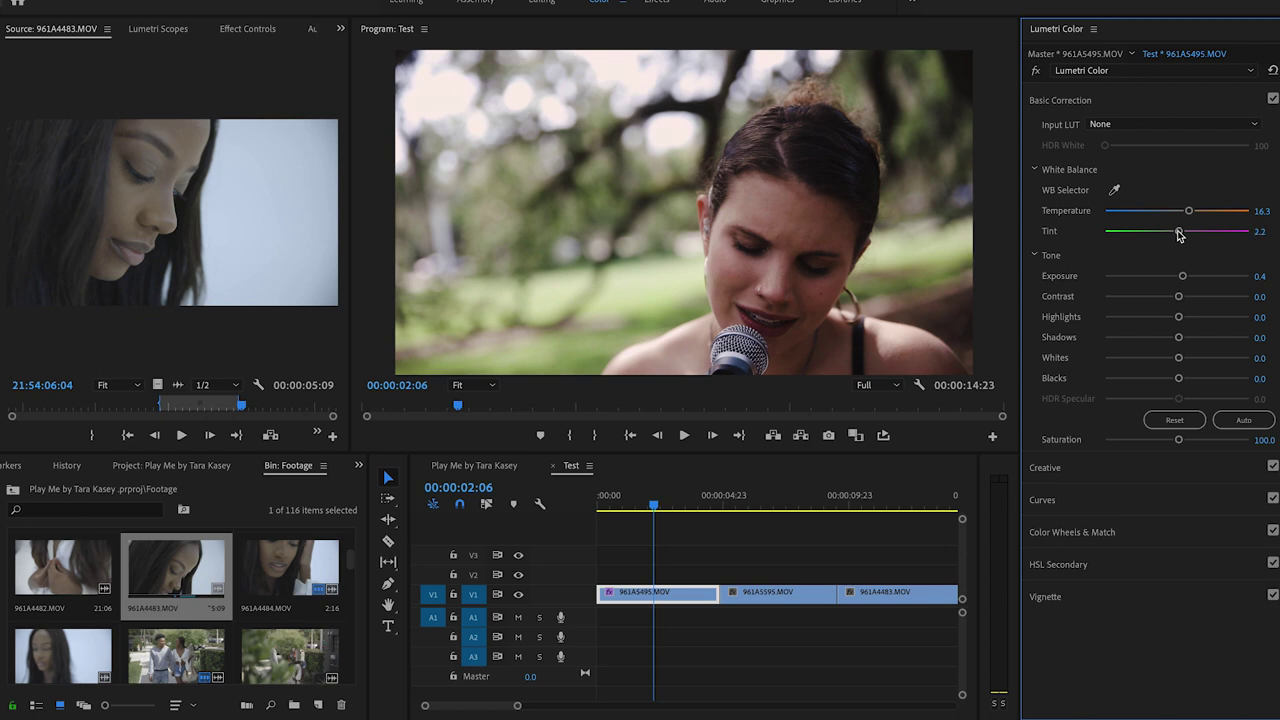
{"action": "left_click_drag", "start_coordinate": [1180, 340], "coordinate": [1172, 340]}
{"action": "left_click_drag", "start_coordinate": [1181, 319], "coordinate": [1189, 361]}
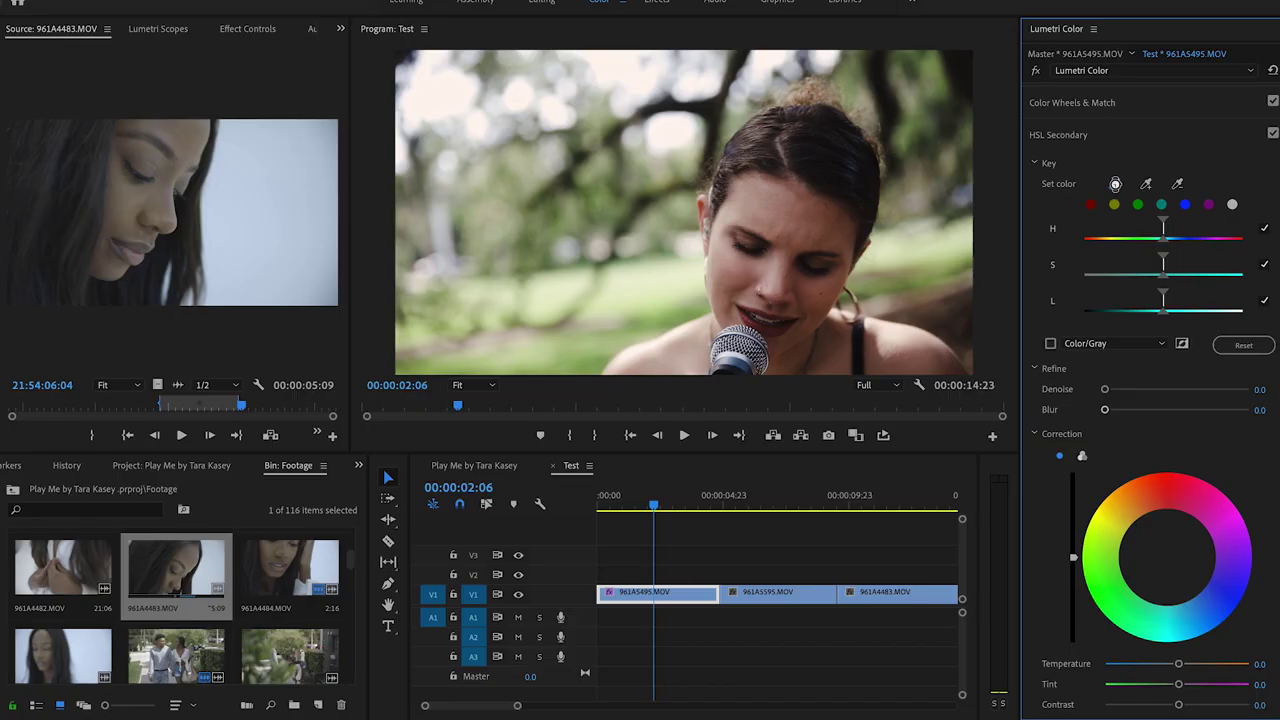
Key the singer's skin tones in HSL Secondary by sampling her face, and extend the range across it with the Color/Gray mask preview shown.
{"action": "left_click", "coordinate": [1114, 183]}
{"action": "left_click", "coordinate": [775, 206]}
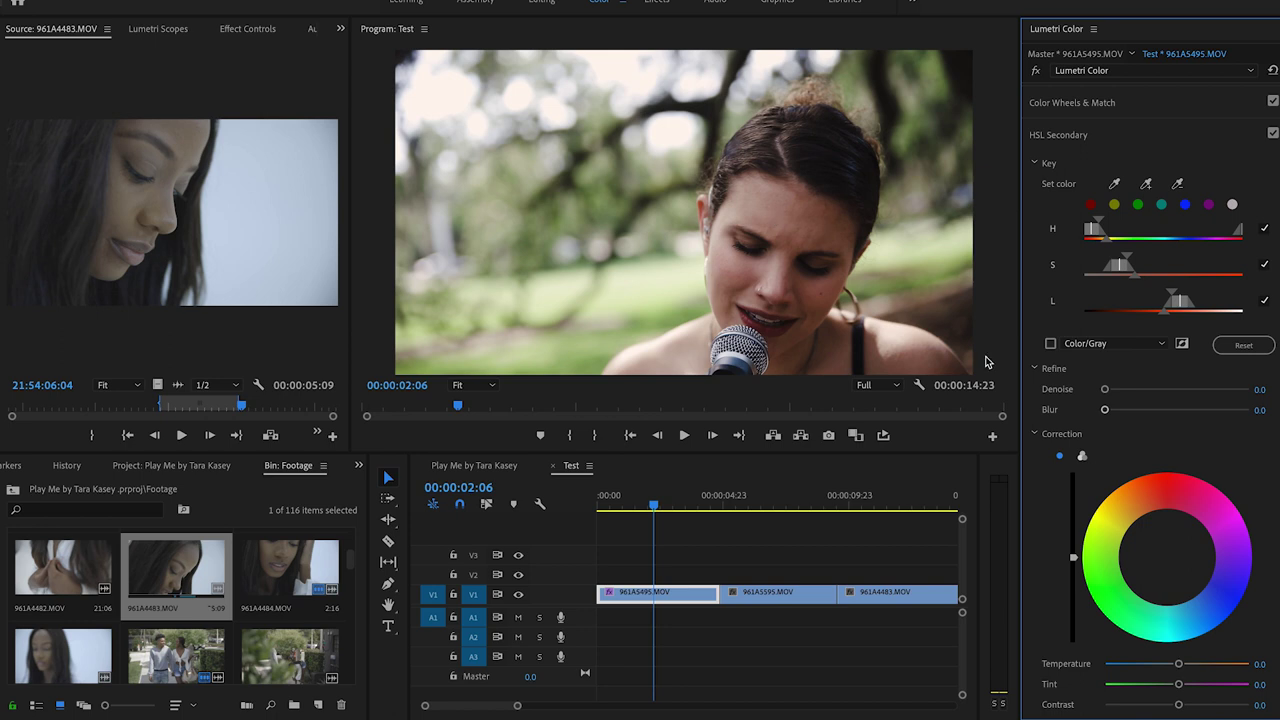
{"action": "left_click", "coordinate": [1050, 344]}
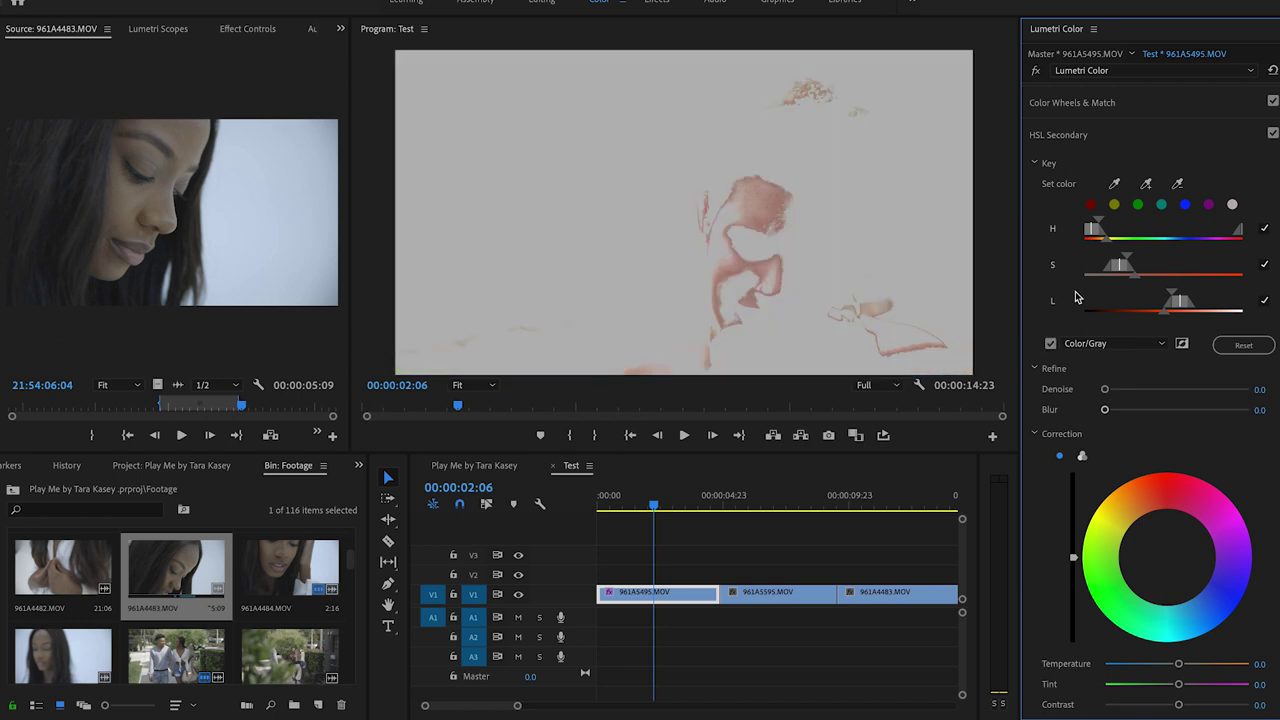
{"action": "left_click", "coordinate": [1146, 184]}
{"action": "mouse_move", "coordinate": [761, 203]}
{"action": "left_mouse_down"}
{"action": "mouse_move", "coordinate": [840, 240]}
{"action": "mouse_move", "coordinate": [824, 224]}
{"action": "mouse_move", "coordinate": [826, 204]}
{"action": "mouse_move", "coordinate": [843, 213]}
{"action": "mouse_move", "coordinate": [833, 203]}
{"action": "mouse_move", "coordinate": [832, 226]}
{"action": "left_mouse_up"}
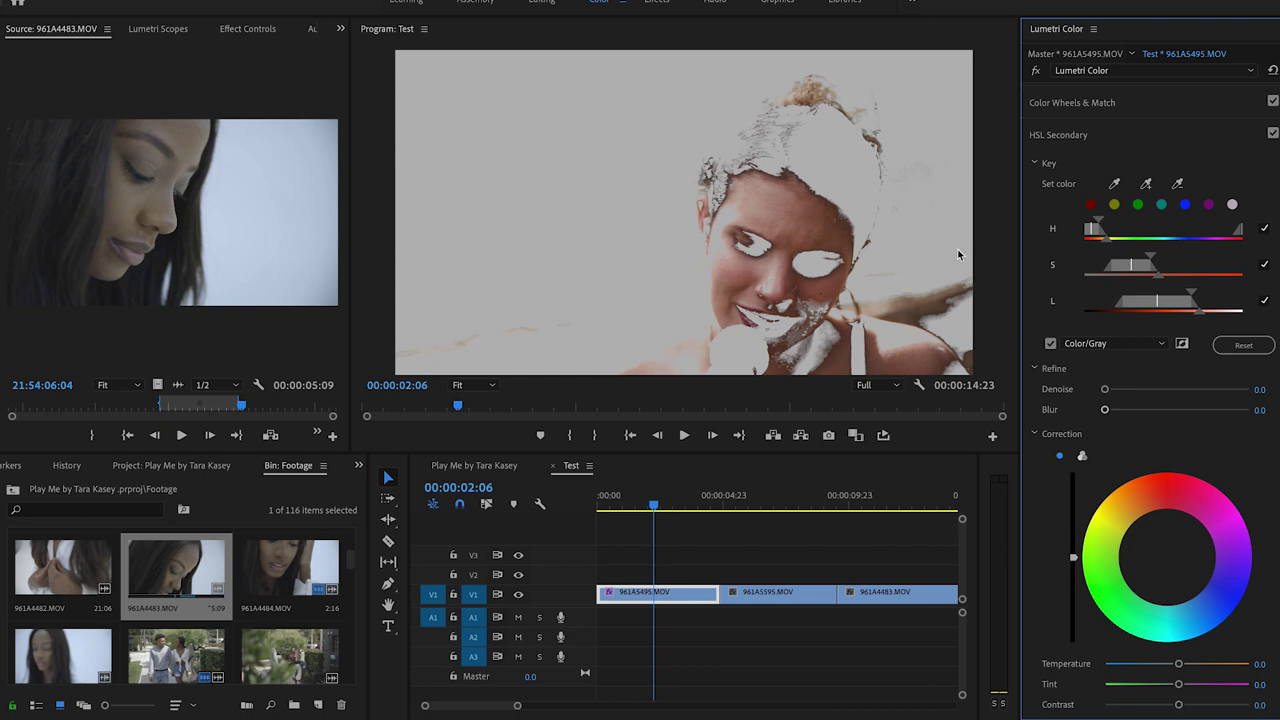
Refine the skin key with Denoise 7.1 and Blur 2.8, and leave the mask preview off.
{"action": "left_click", "coordinate": [1050, 344]}
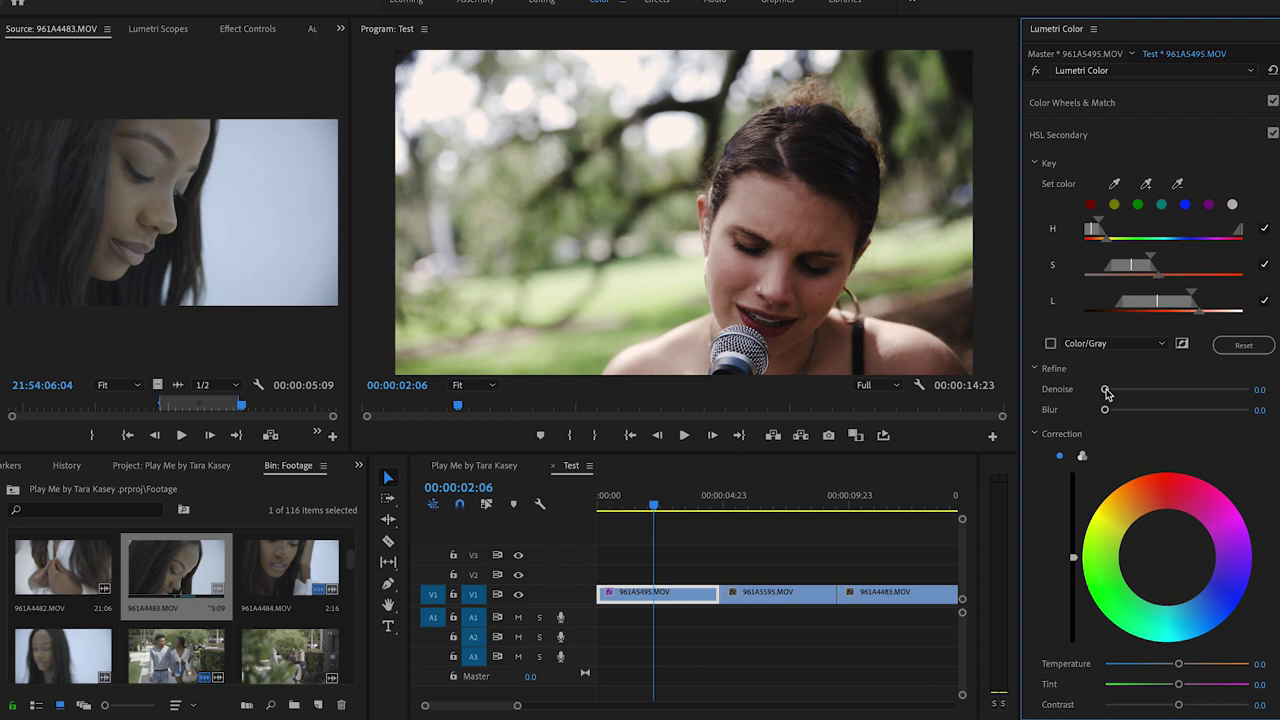
{"action": "mouse_move", "coordinate": [1107, 393]}
{"action": "left_mouse_down"}
{"action": "mouse_move", "coordinate": [1119, 393]}
{"action": "mouse_move", "coordinate": [1110, 413]}
{"action": "left_mouse_up"}
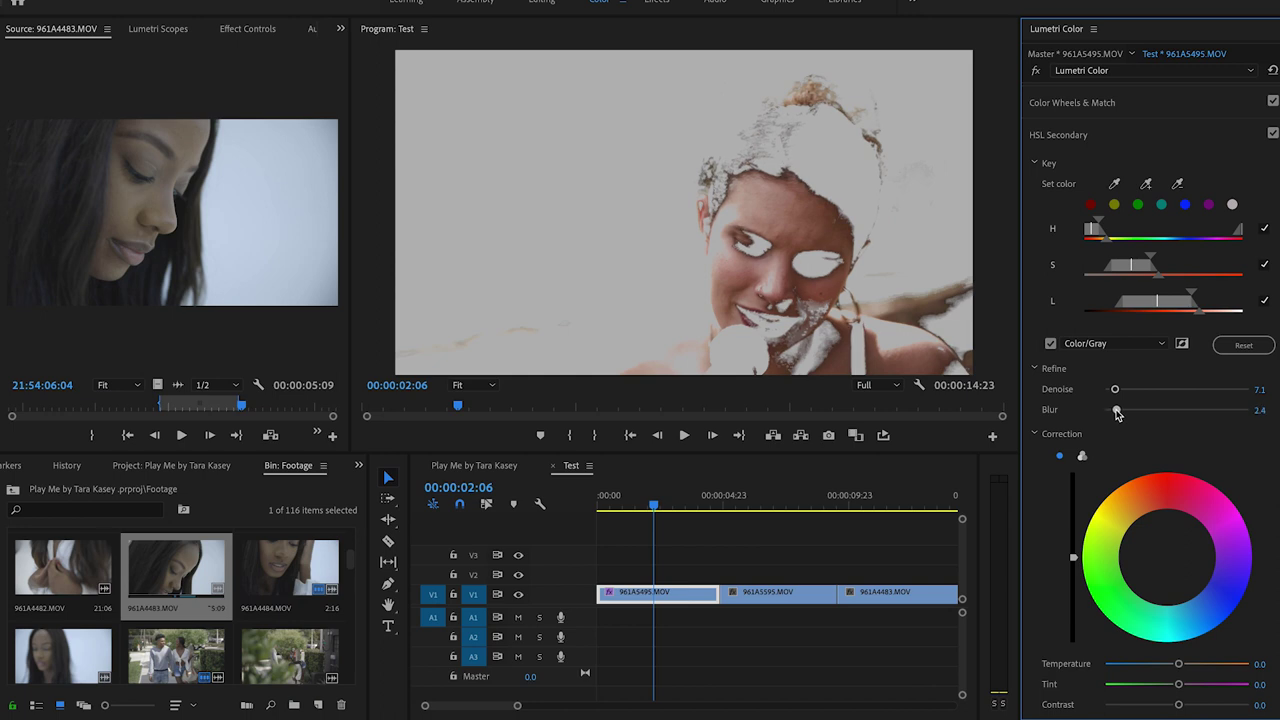
{"action": "left_click", "coordinate": [1050, 343]}
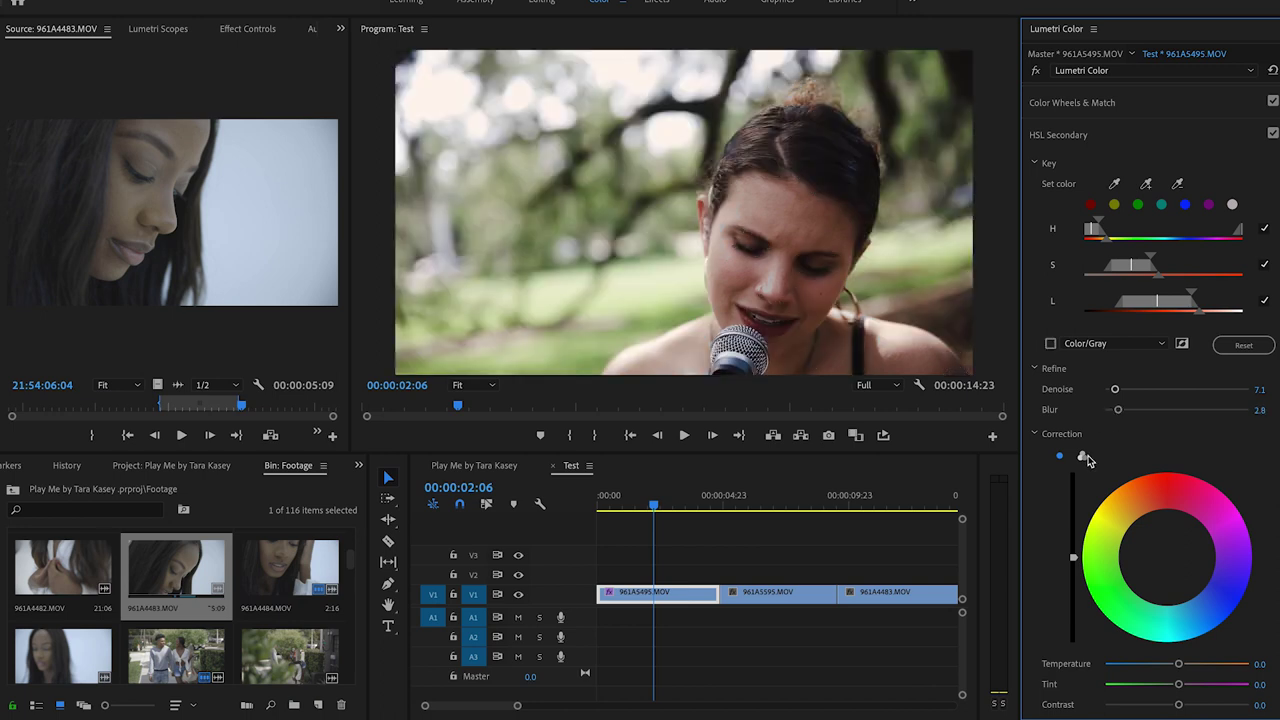
Switch the skin key's correction to separate midtones, shadows and highlights wheels, and display the Lumetri Scopes.
{"action": "left_click", "coordinate": [1081, 458]}
{"action": "scroll", "coordinate": [1101, 424], "scroll_direction": "down", "scroll_amount": 2}
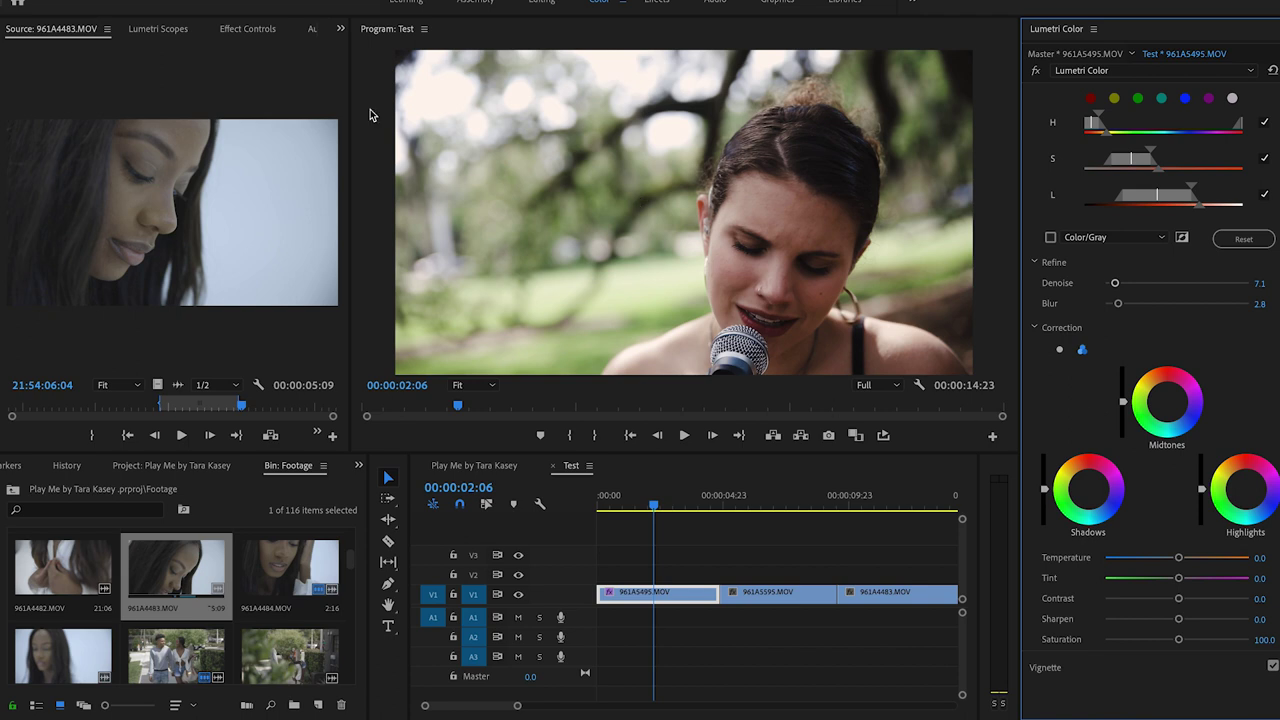
{"action": "left_click", "coordinate": [170, 31]}
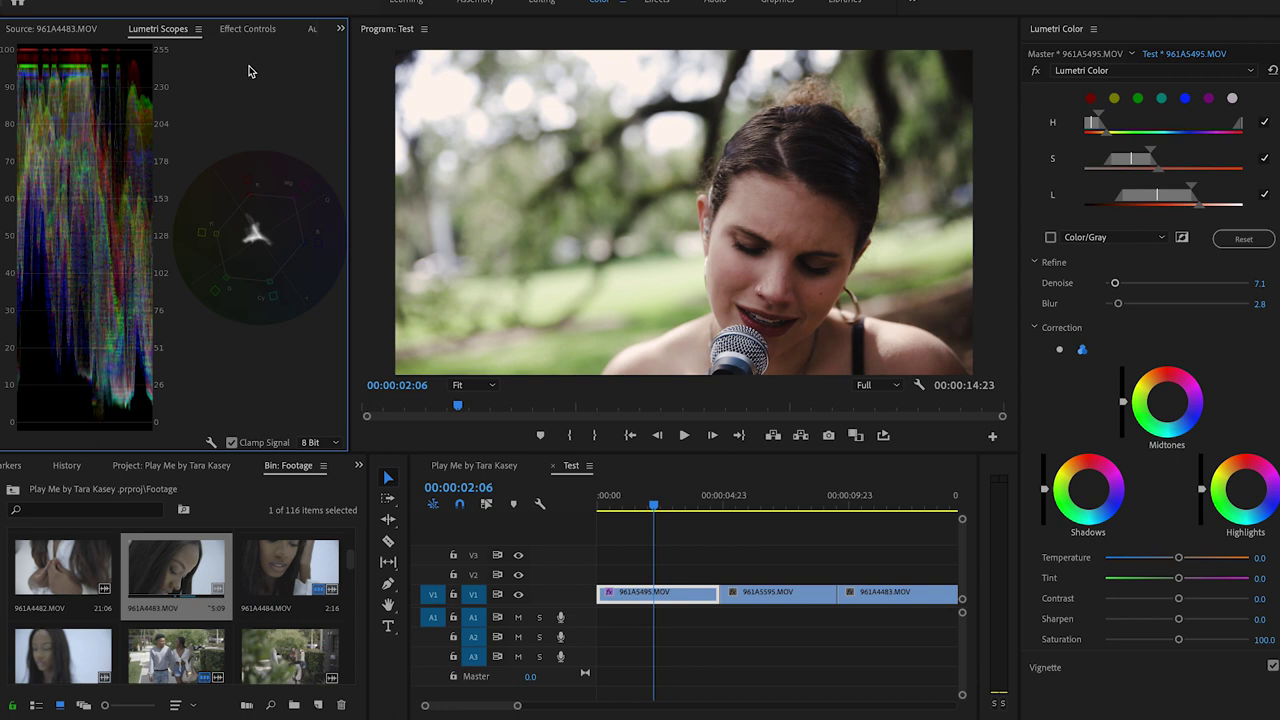
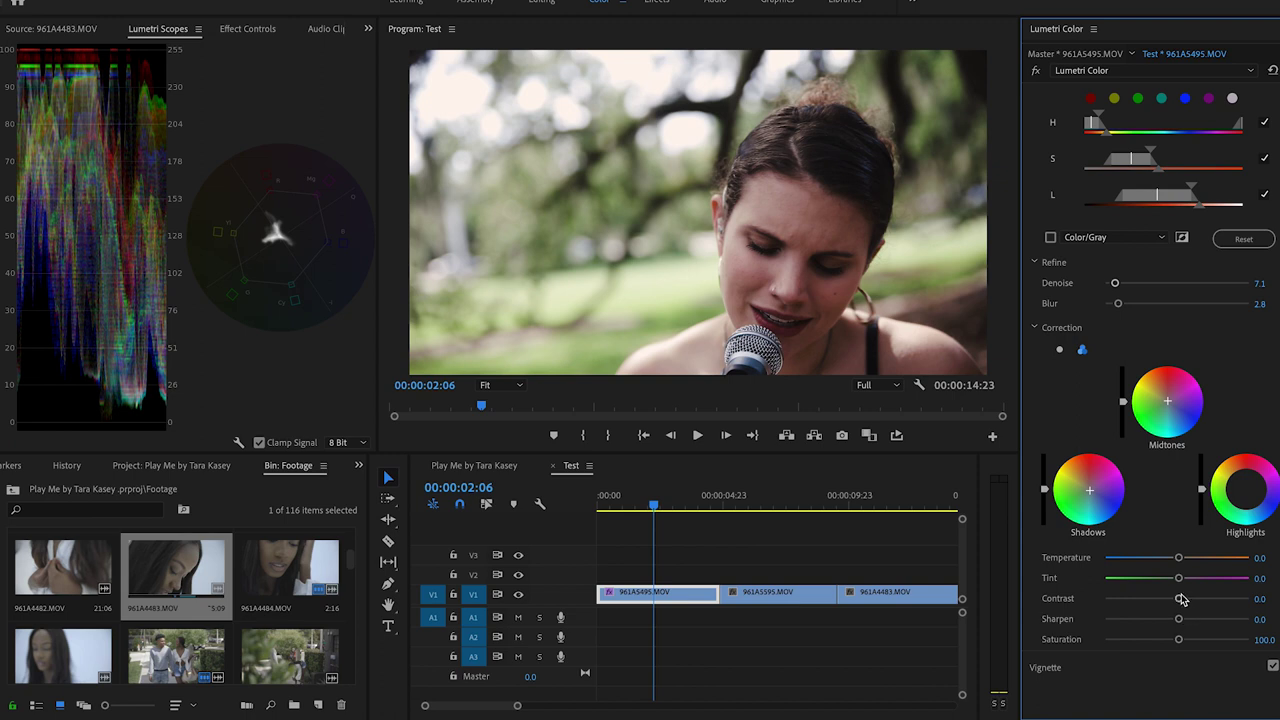
Set the keyed skin's contrast to 9.8 and saturation to 96.7, and reset the shadows wheel to neutral.
{"action": "mouse_move", "coordinate": [1181, 600]}
{"action": "left_mouse_down"}
{"action": "mouse_move", "coordinate": [1214, 600]}
{"action": "mouse_move", "coordinate": [1185, 600]}
{"action": "left_mouse_up"}
{"action": "left_click_drag", "start_coordinate": [1177, 642], "coordinate": [1175, 642]}
{"action": "scroll", "coordinate": [1132, 297], "scroll_direction": "up", "scroll_amount": 2}
{"action": "scroll", "coordinate": [1132, 297], "scroll_direction": "up", "scroll_amount": 2}
{"action": "scroll", "coordinate": [1121, 453], "scroll_direction": "down", "scroll_amount": 2}
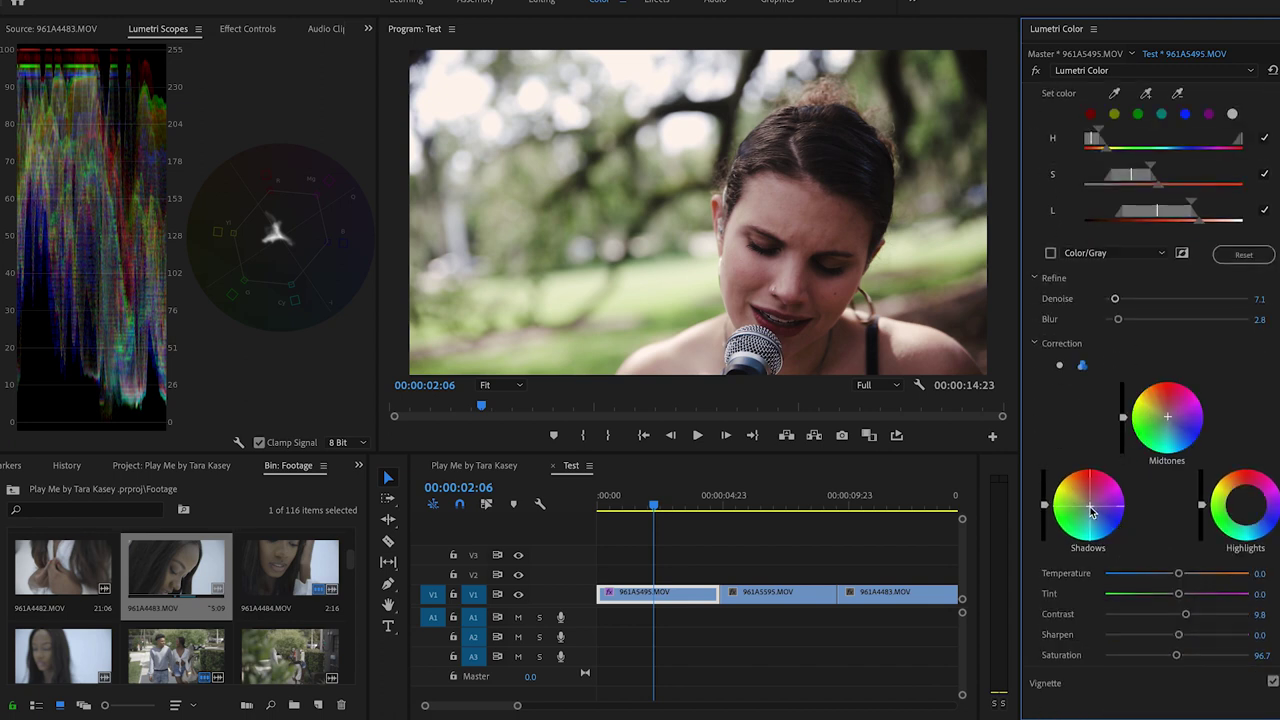
{"action": "double_click", "coordinate": [1090, 507]}
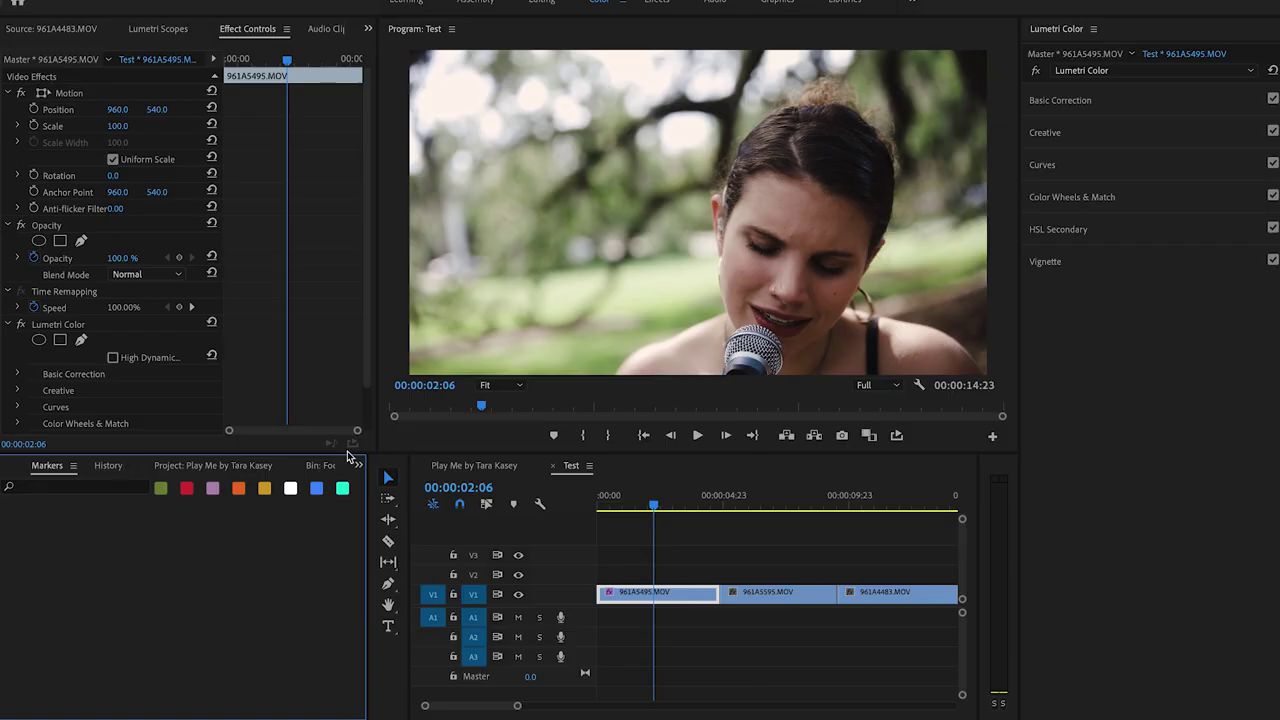
Find the Three-Way Color Corrector effect and apply it to the first clip.
{"action": "left_click", "coordinate": [358, 465]}
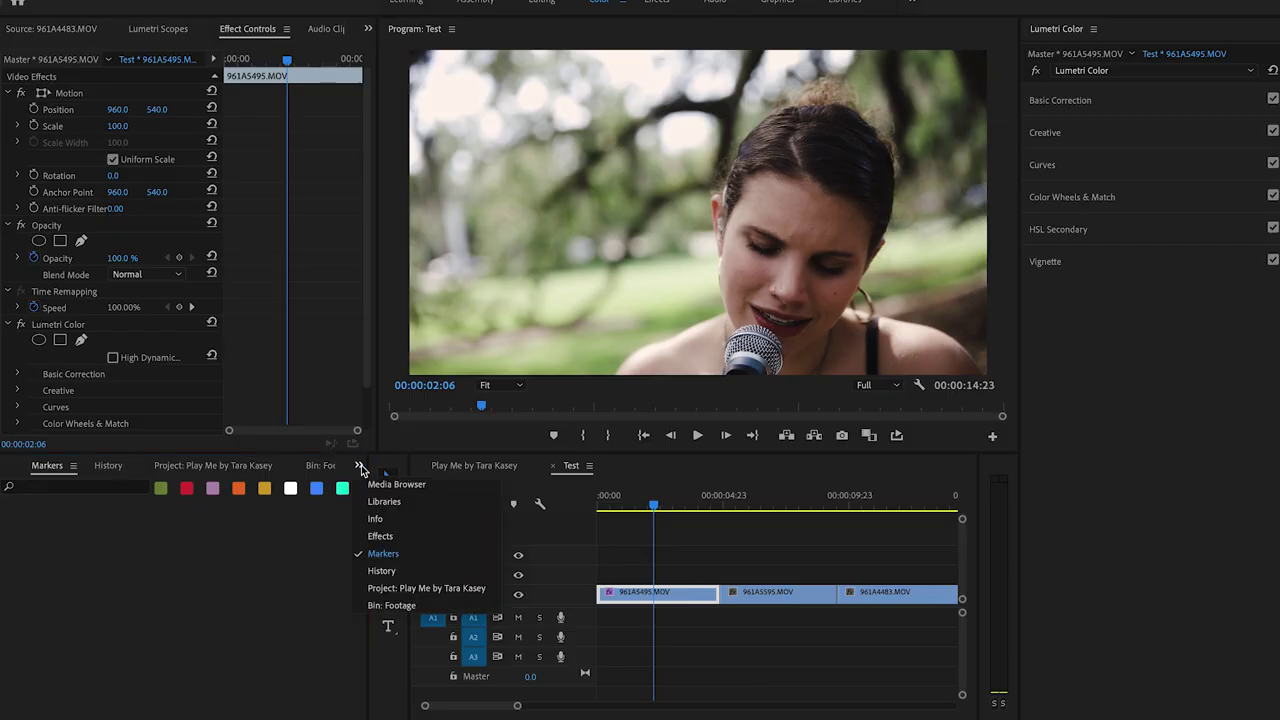
{"action": "left_click", "coordinate": [385, 531]}
{"action": "left_click", "coordinate": [66, 486]}
{"action": "type", "text": "three"}
{"action": "left_click_drag", "start_coordinate": [114, 600], "coordinate": [326, 336]}
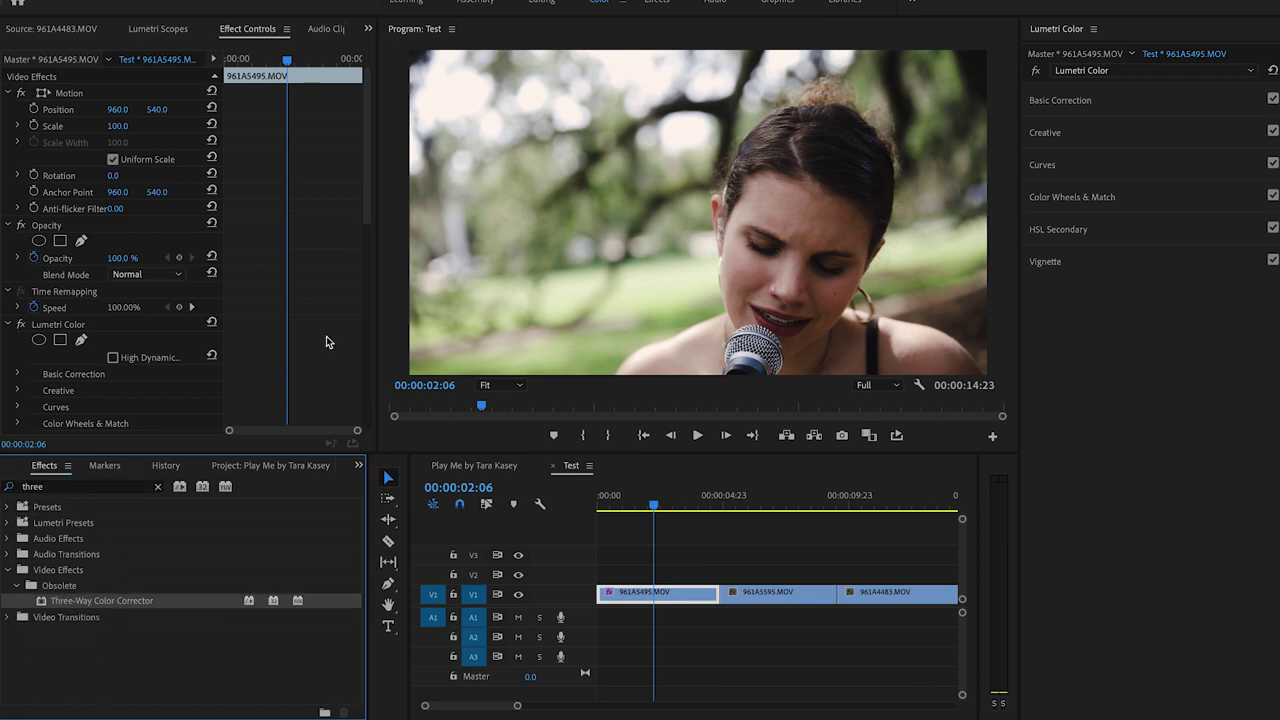
Fine-tune the midtones and shadows color balance of the Three-Way Color Corrector with small shifts from the wheels' centers.
{"action": "scroll", "coordinate": [326, 336], "scroll_direction": "up", "scroll_amount": 1}
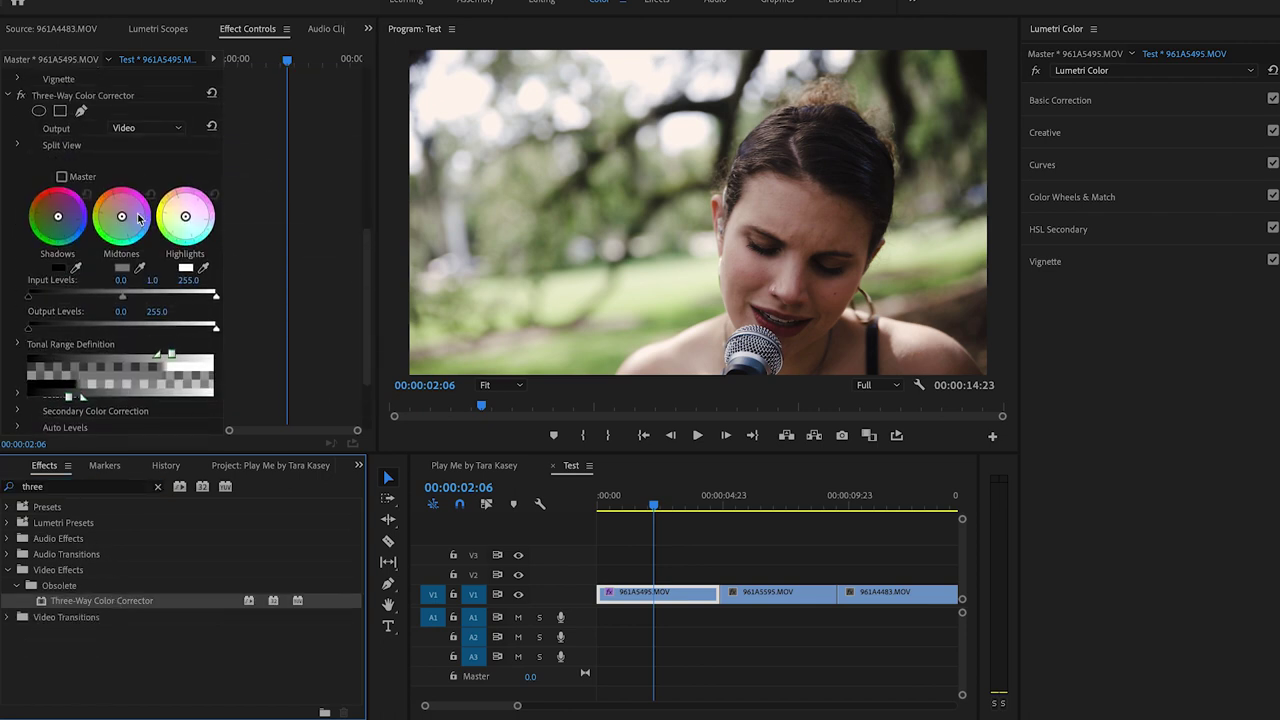
{"action": "left_click_drag", "start_coordinate": [378, 204], "coordinate": [402, 204]}
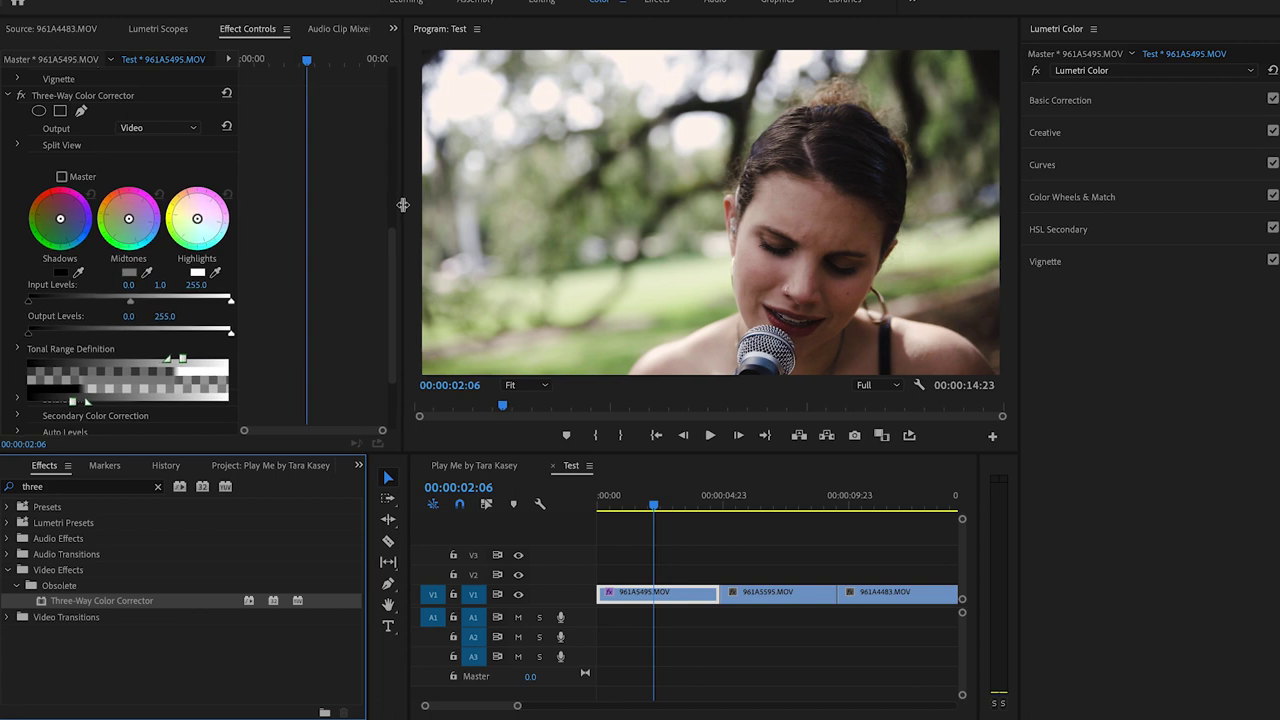
{"action": "left_click_drag", "start_coordinate": [134, 211], "coordinate": [133, 222]}
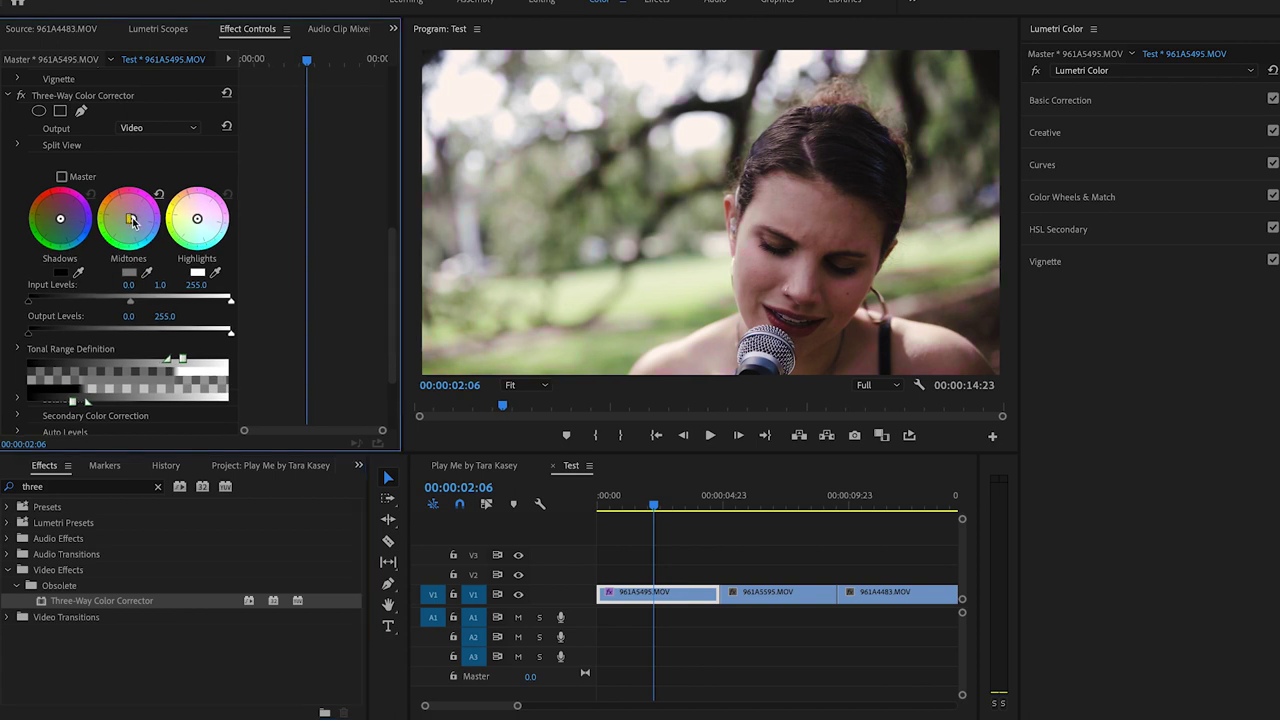
{"action": "left_click_drag", "start_coordinate": [132, 217], "coordinate": [126, 213]}
{"action": "left_click_drag", "start_coordinate": [128, 218], "coordinate": [131, 220]}
{"action": "left_click_drag", "start_coordinate": [129, 220], "coordinate": [129, 220]}
{"action": "scroll", "coordinate": [90, 166], "scroll_direction": "up", "scroll_amount": 2}
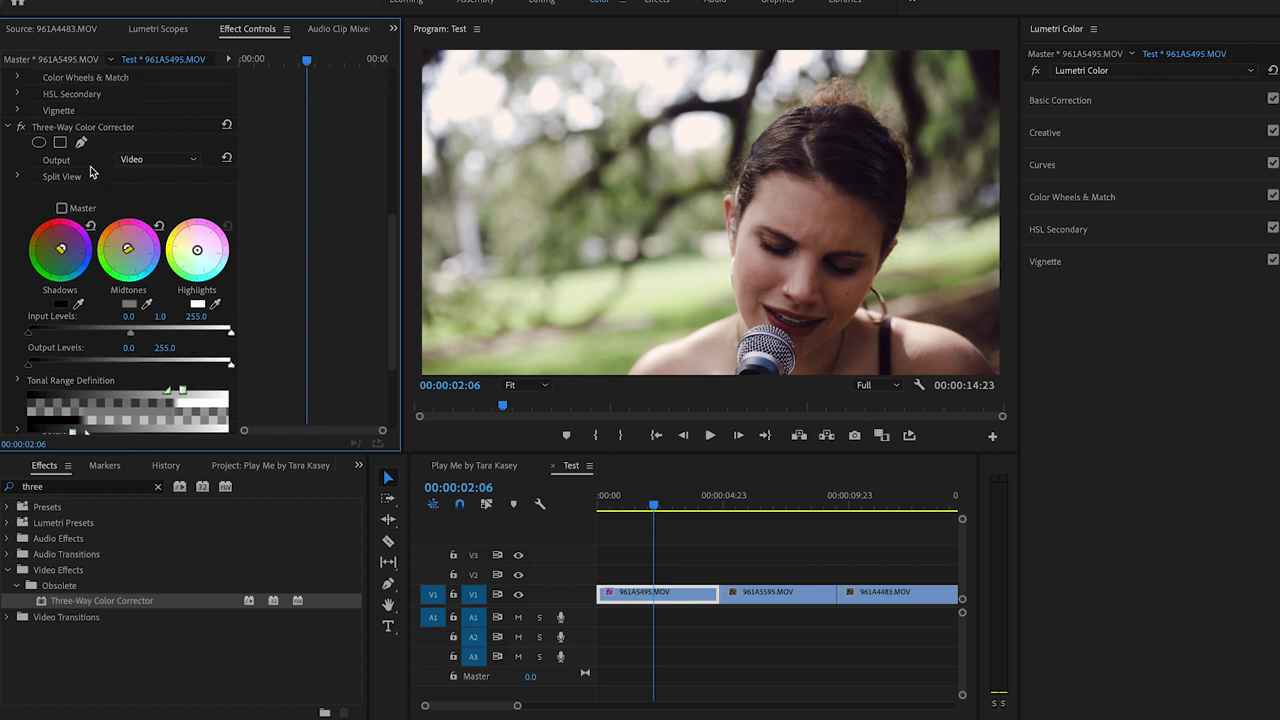
Apply the F-6780-LOG creative look to the clip and reduce its intensity to 50.
{"action": "left_click", "coordinate": [1060, 100]}
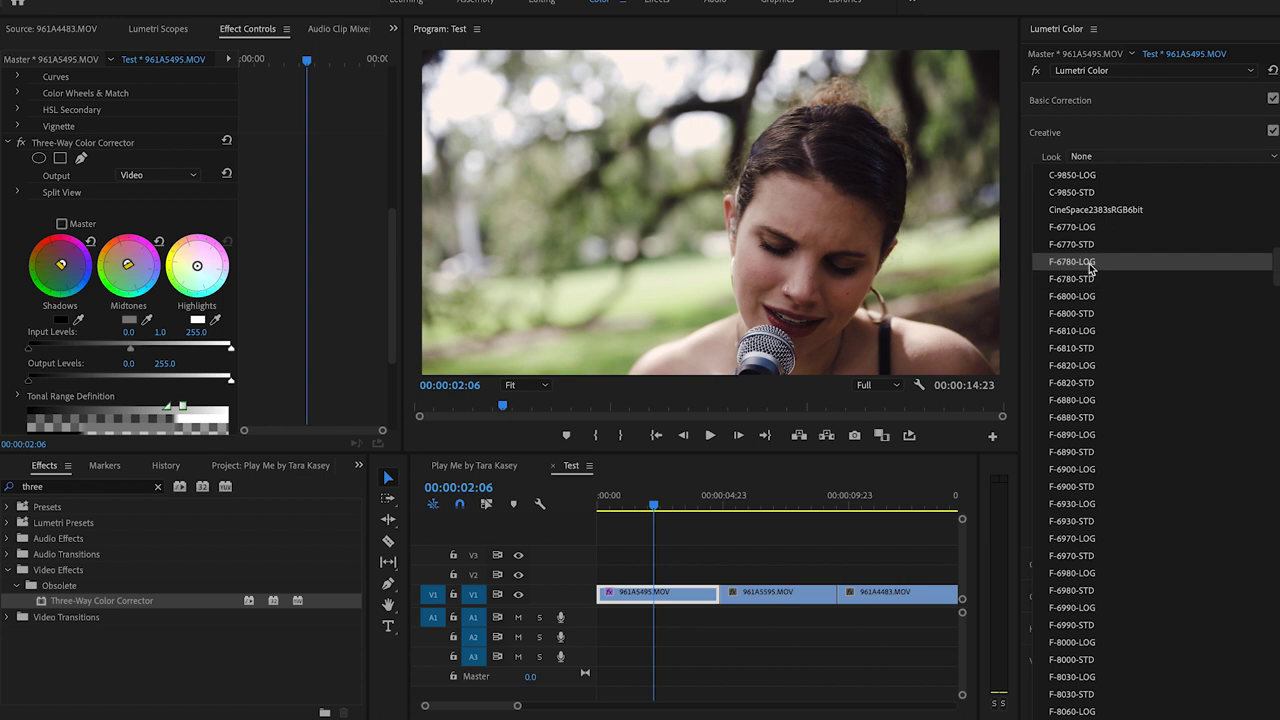
{"action": "left_click", "coordinate": [1089, 263]}
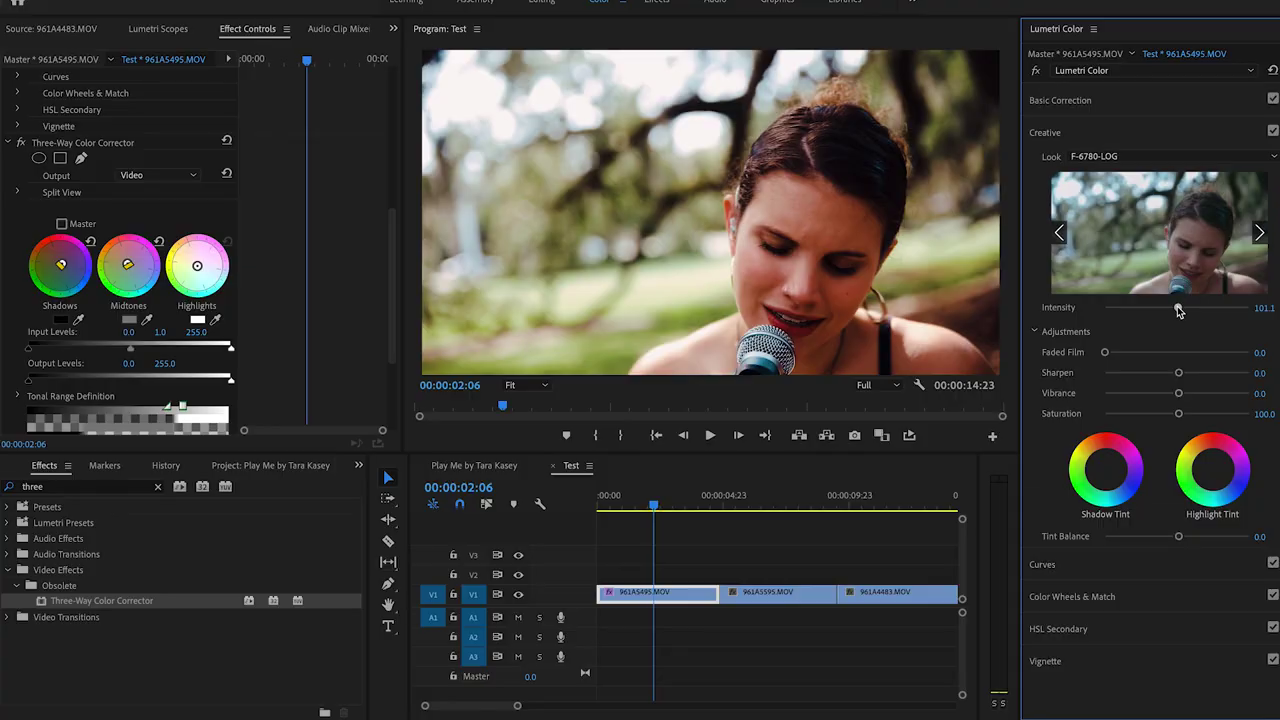
{"action": "left_click_drag", "start_coordinate": [1178, 310], "coordinate": [1117, 311]}
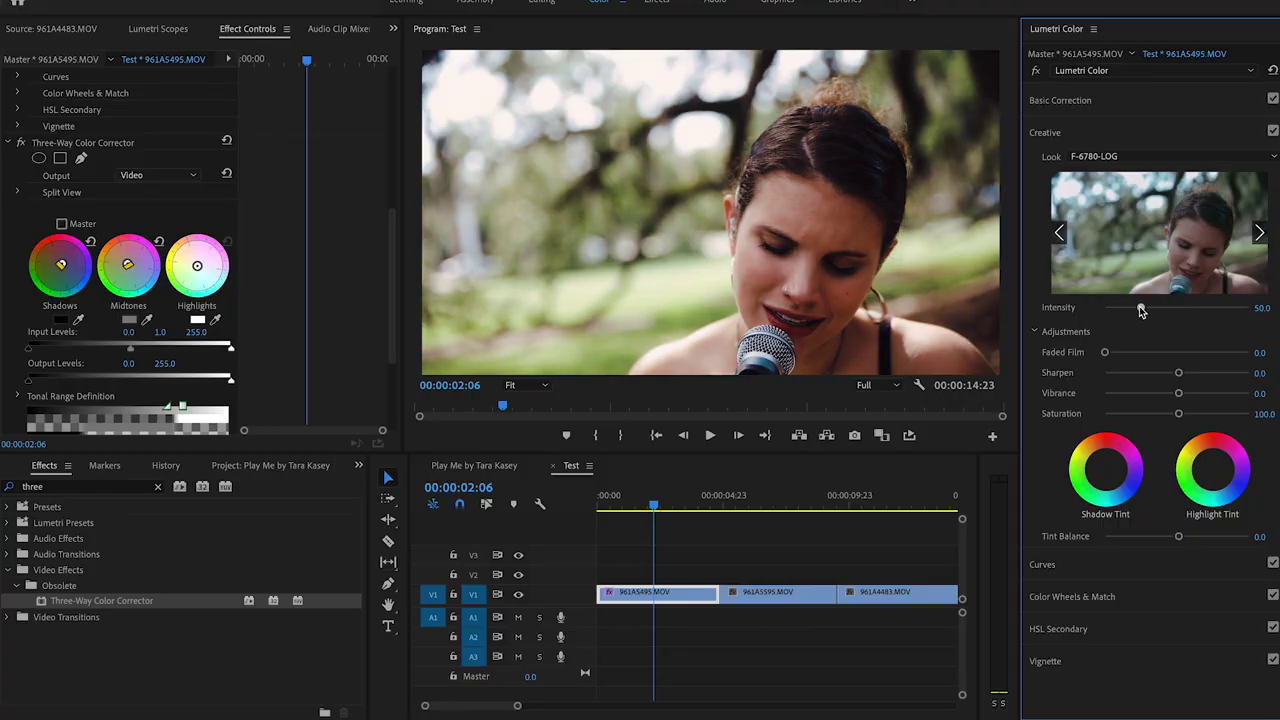
Raise the look's intensity to 55.4, reduce the creative saturation to 90.2, and try out the Faded Film effect on the first clip.
{"action": "left_click_drag", "start_coordinate": [1147, 310], "coordinate": [1144, 305]}
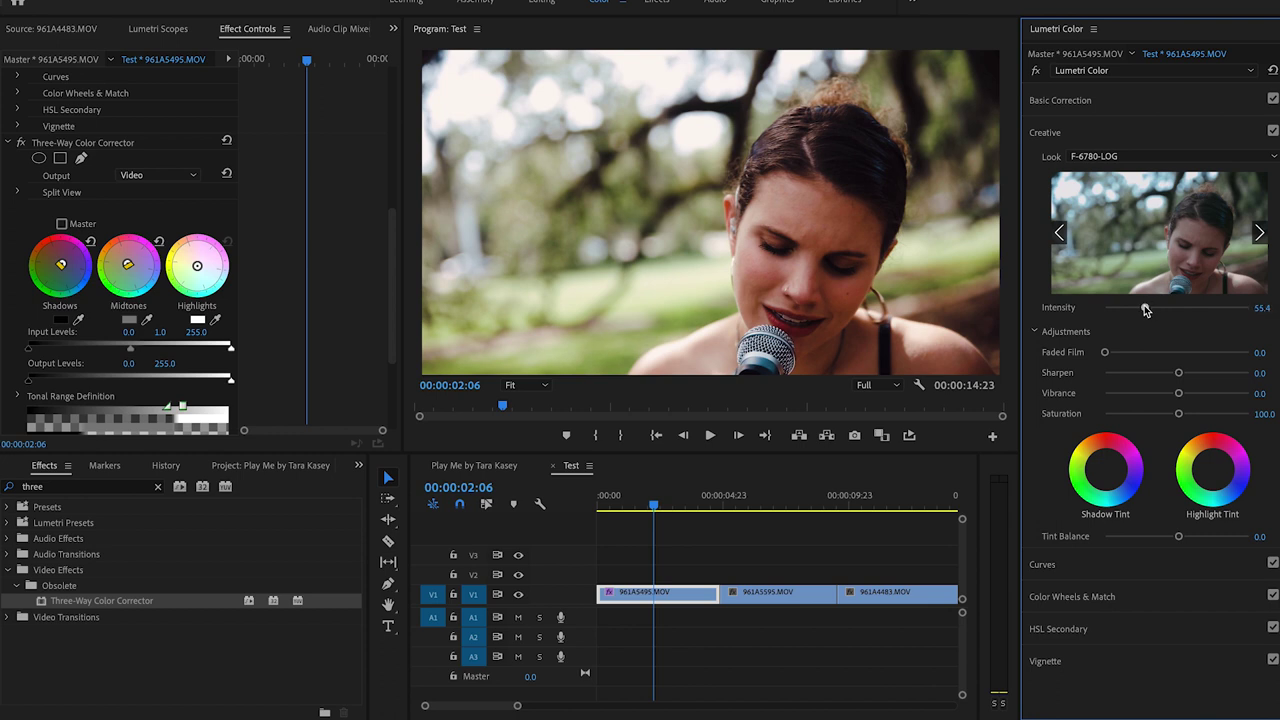
{"action": "left_click", "coordinate": [1108, 100]}
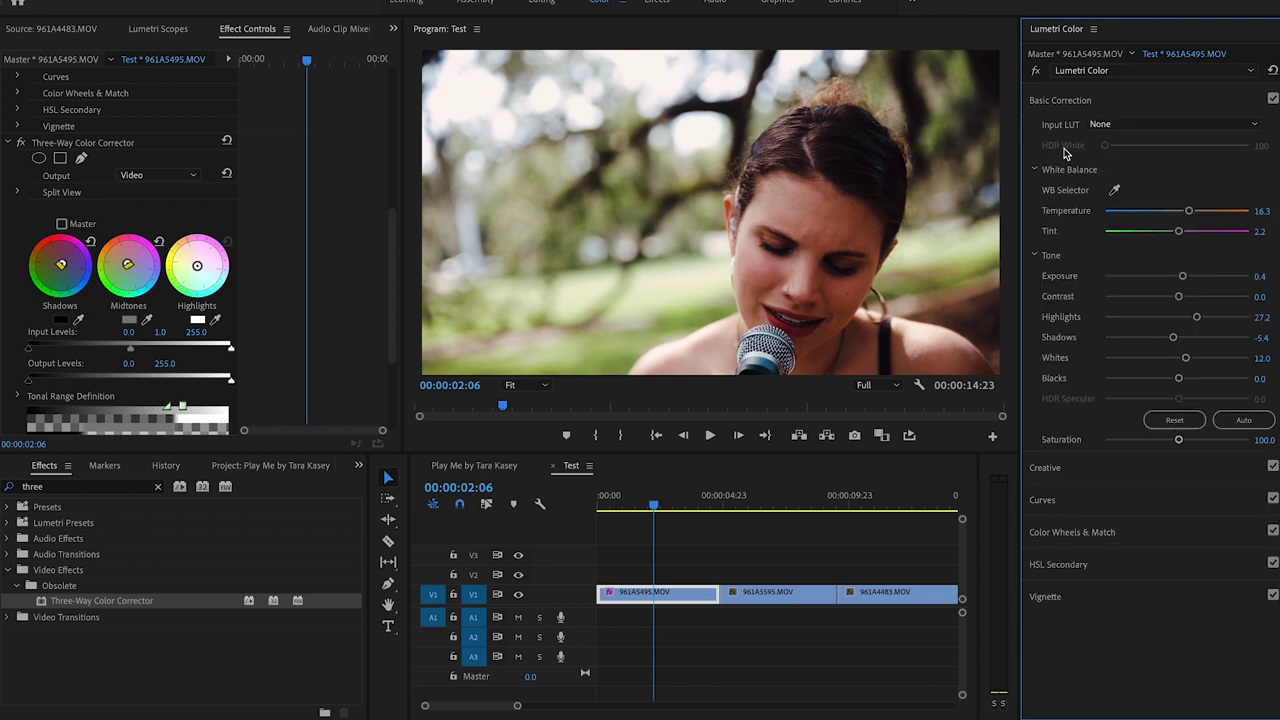
{"action": "left_click", "coordinate": [1046, 467]}
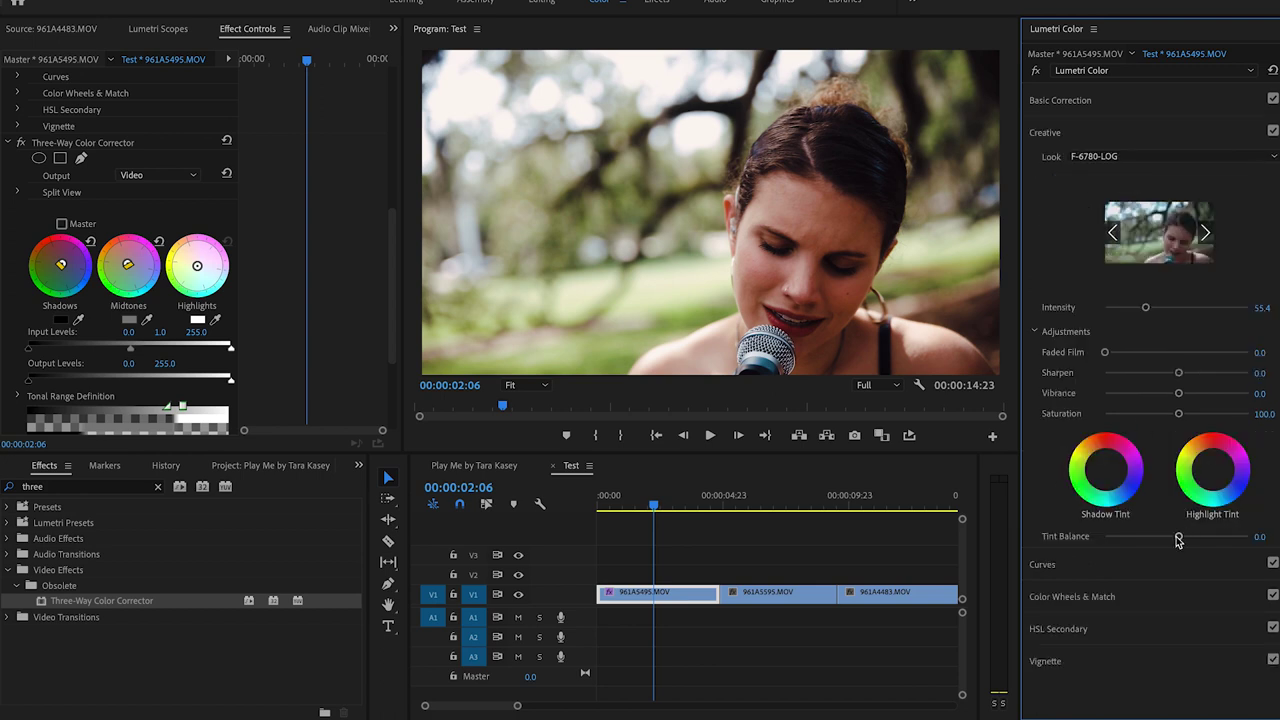
{"action": "left_click_drag", "start_coordinate": [1175, 412], "coordinate": [1172, 417]}
{"action": "left_click_drag", "start_coordinate": [1104, 352], "coordinate": [1144, 354]}
{"action": "left_click_drag", "start_coordinate": [1197, 351], "coordinate": [1096, 351]}
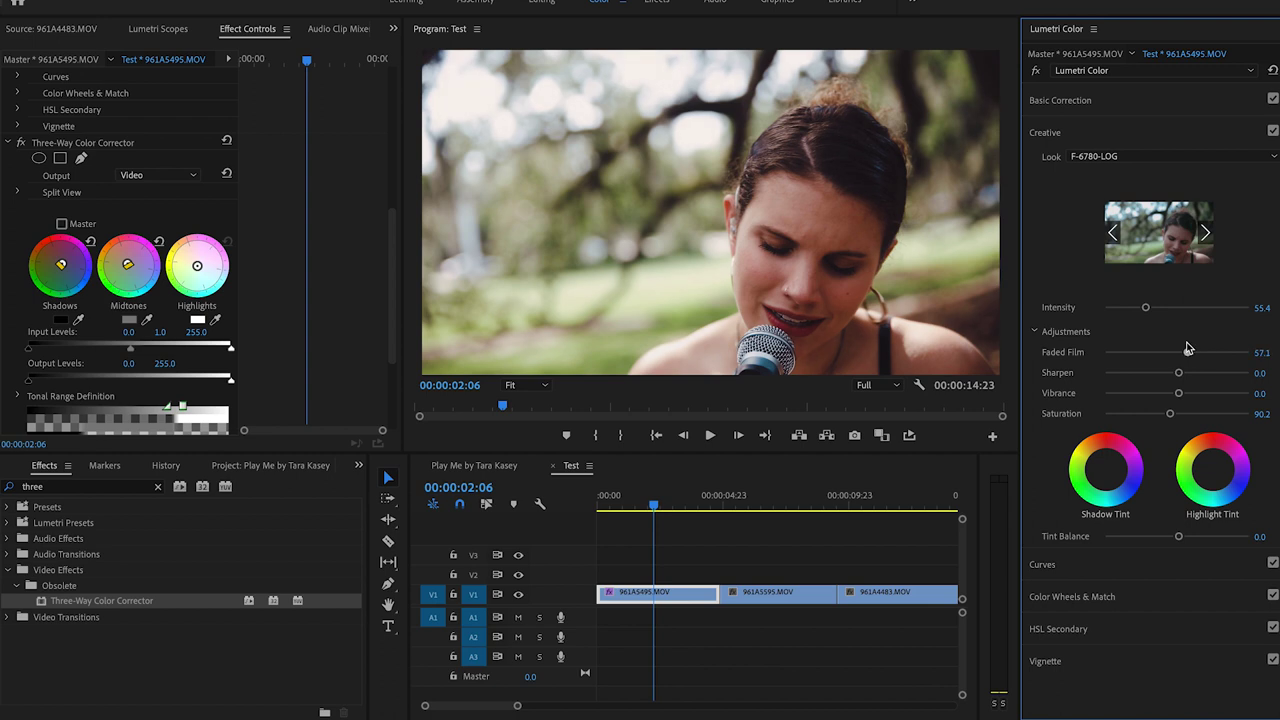
Lower the first clip's basic-correction shadows slightly and preview the grade by playing the clip.
{"action": "left_click", "coordinate": [1078, 101]}
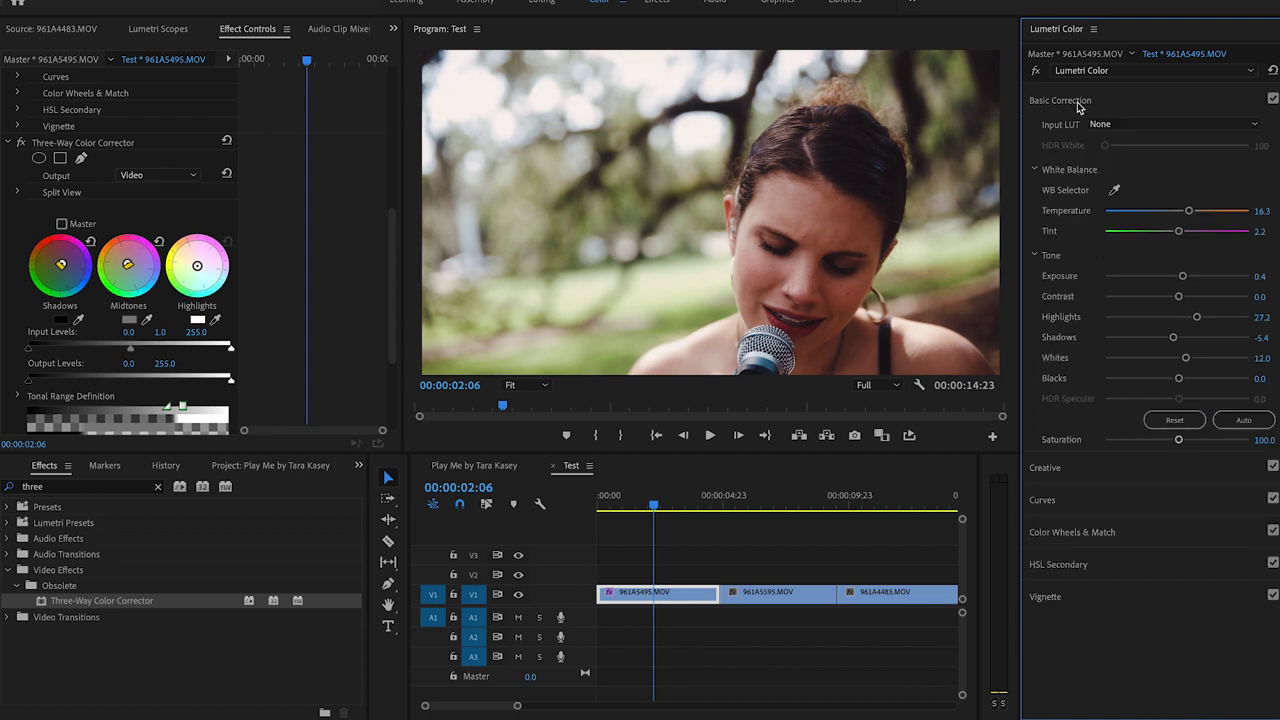
{"action": "mouse_move", "coordinate": [1175, 340]}
{"action": "left_mouse_down"}
{"action": "mouse_move", "coordinate": [1145, 340]}
{"action": "mouse_move", "coordinate": [1170, 340]}
{"action": "left_mouse_up"}
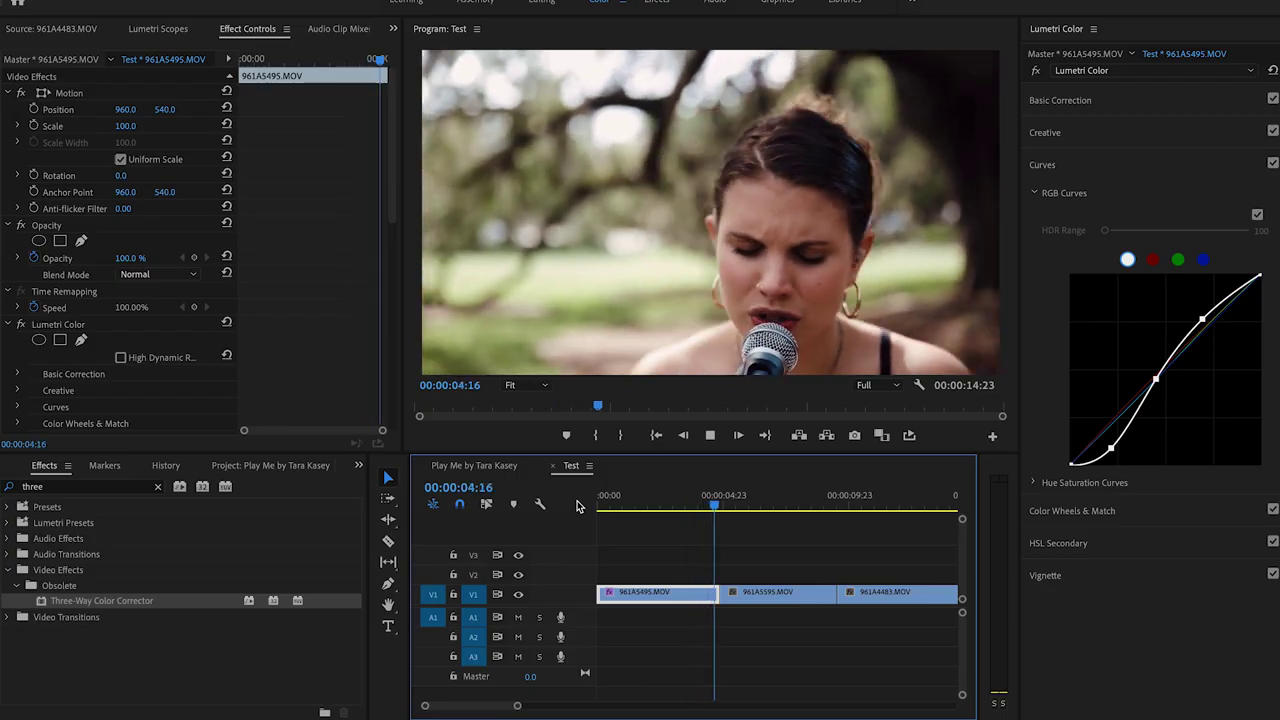
{"action": "key", "text": "space"}
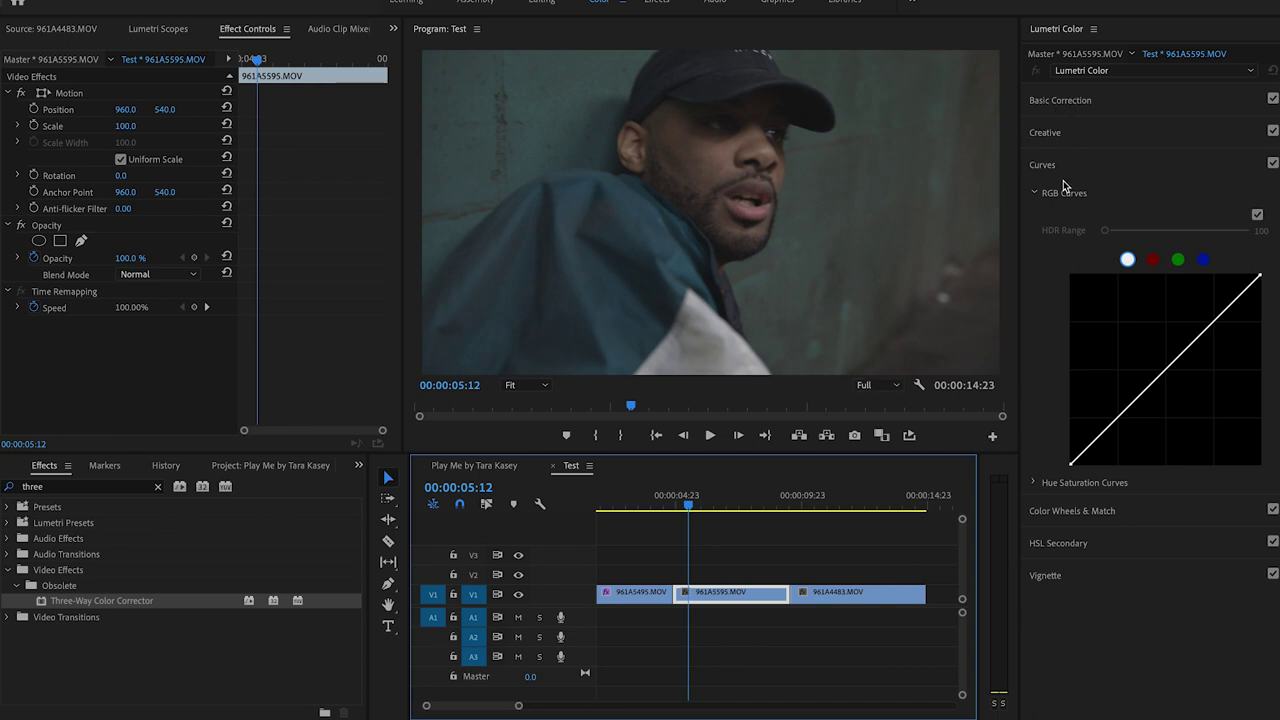
Shape the second clip's RGB luma curve into a gentle S with lowered shadows, a midtone anchor and raised highlights.
{"action": "left_click", "coordinate": [1151, 384]}
{"action": "left_click_drag", "start_coordinate": [1130, 406], "coordinate": [1128, 418]}
{"action": "left_click_drag", "start_coordinate": [1190, 346], "coordinate": [1204, 321]}
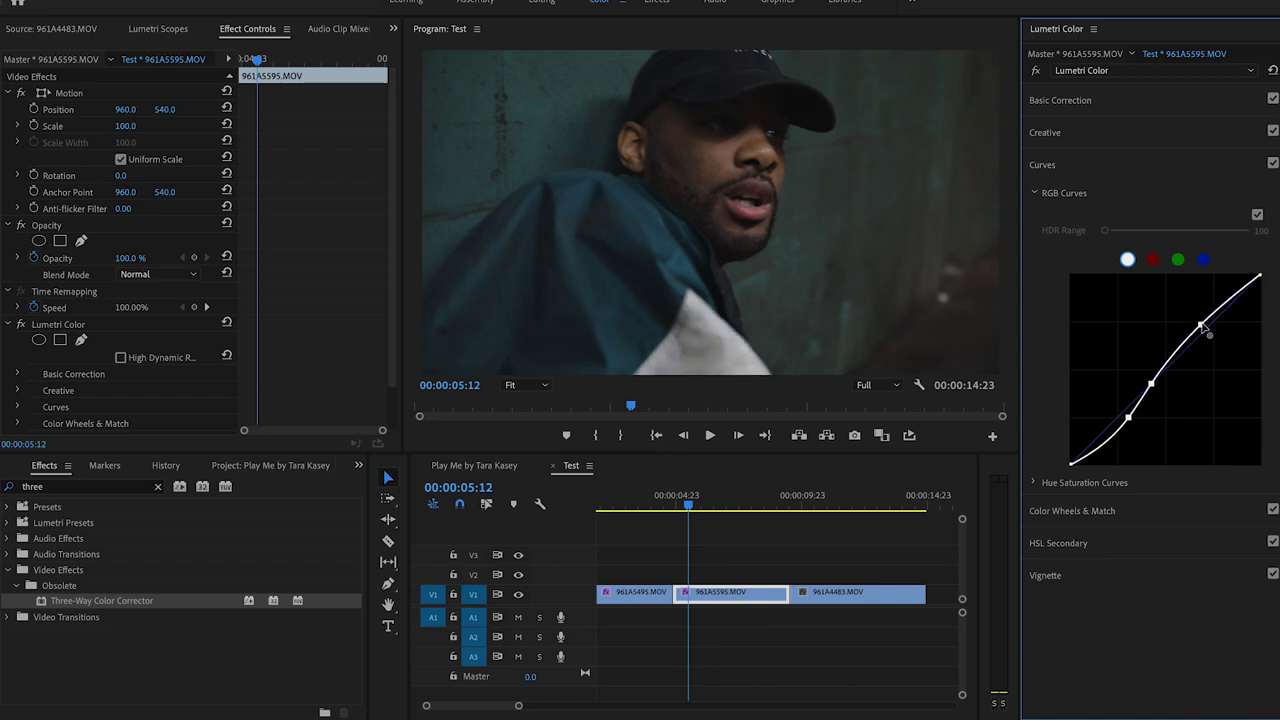
{"action": "left_click_drag", "start_coordinate": [1150, 384], "coordinate": [1160, 372]}
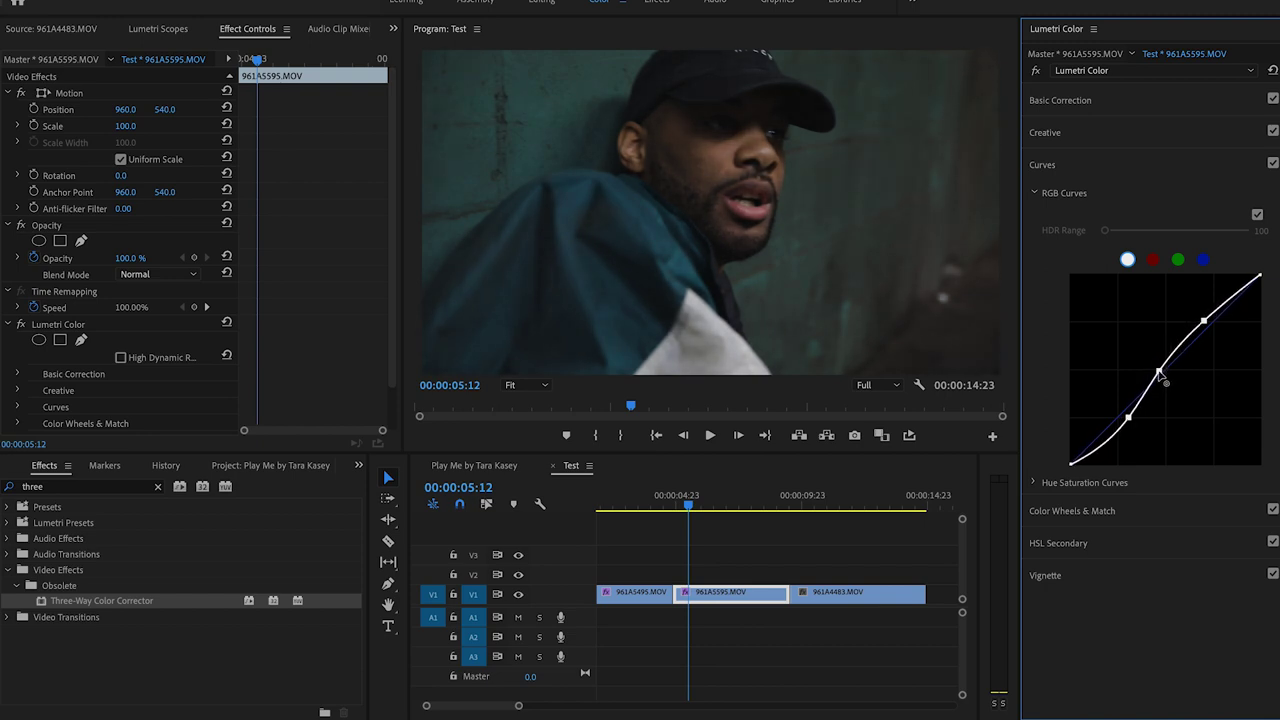
Set the second clip's basic correction to shadows -19.6, highlights -5.4, whites -3.3, temperature -3.3 and tint 4.3.
{"action": "left_click", "coordinate": [1106, 168]}
{"action": "left_click", "coordinate": [1120, 100]}
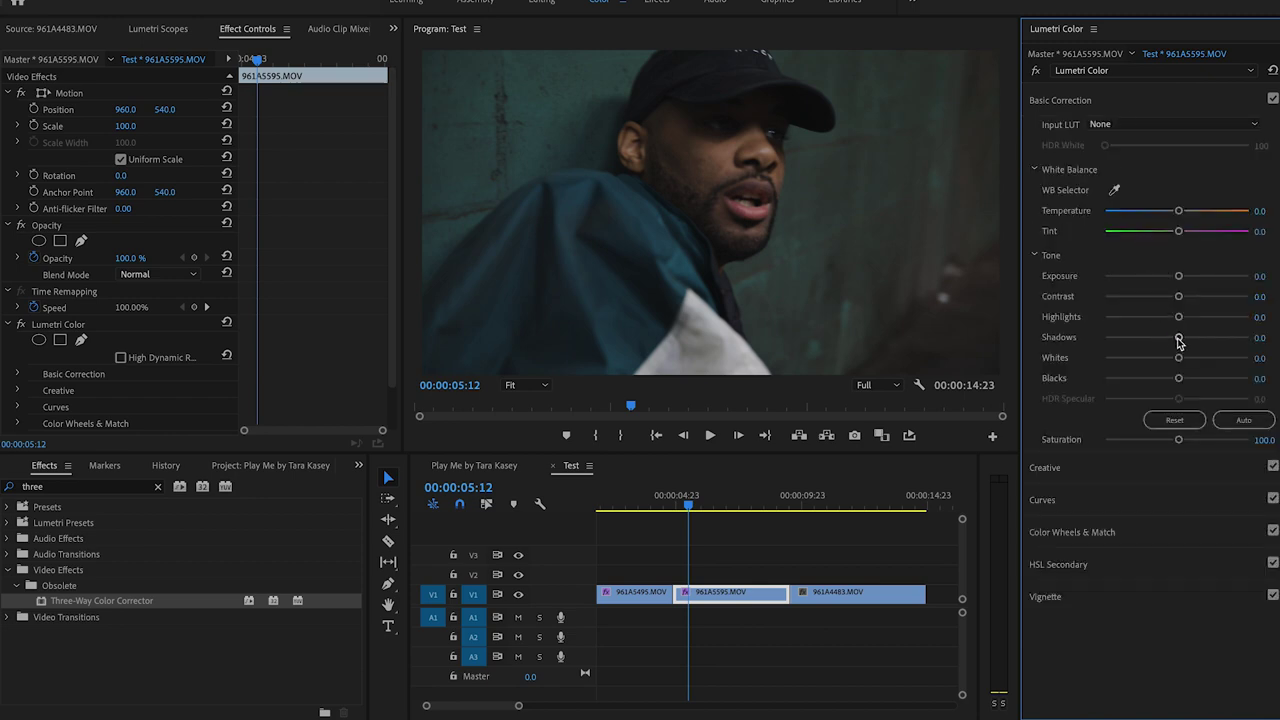
{"action": "key", "text": "XF86MonBrightnessUp"}
{"action": "left_click_drag", "start_coordinate": [1178, 337], "coordinate": [1164, 339]}
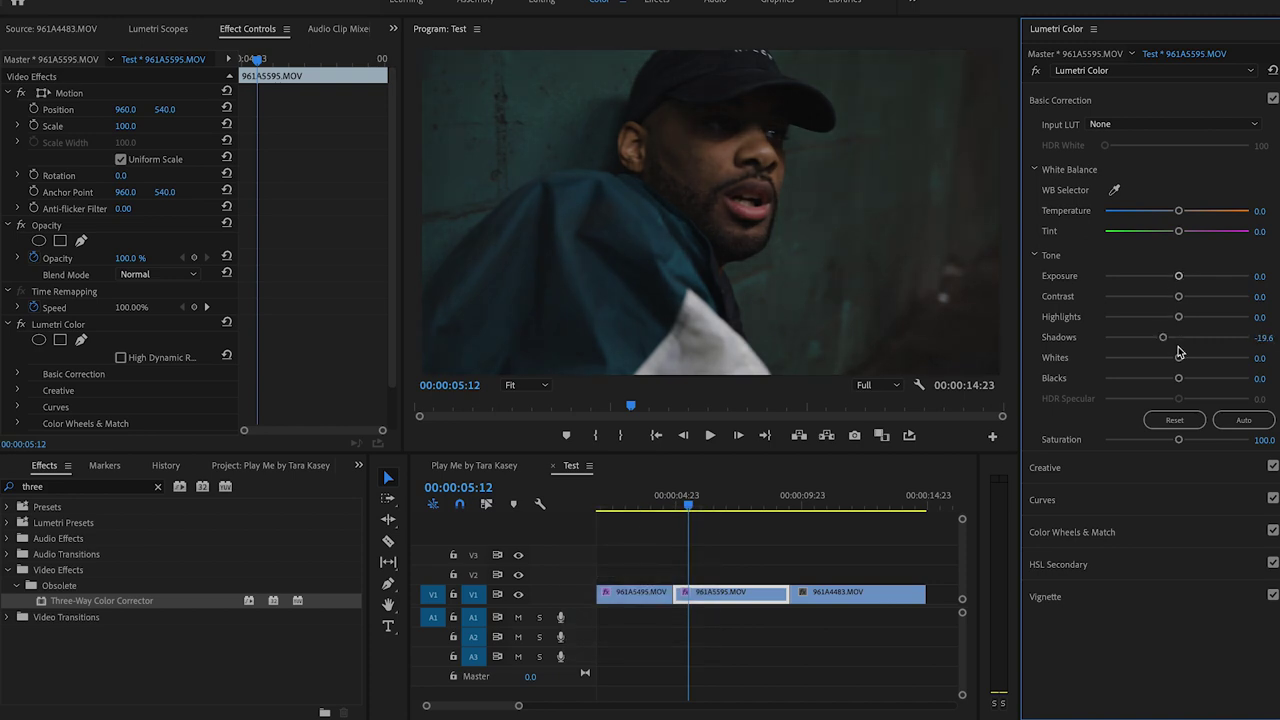
{"action": "left_click_drag", "start_coordinate": [1180, 318], "coordinate": [1177, 318]}
{"action": "left_click_drag", "start_coordinate": [1176, 360], "coordinate": [1174, 363]}
{"action": "left_click_drag", "start_coordinate": [1179, 215], "coordinate": [1173, 217]}
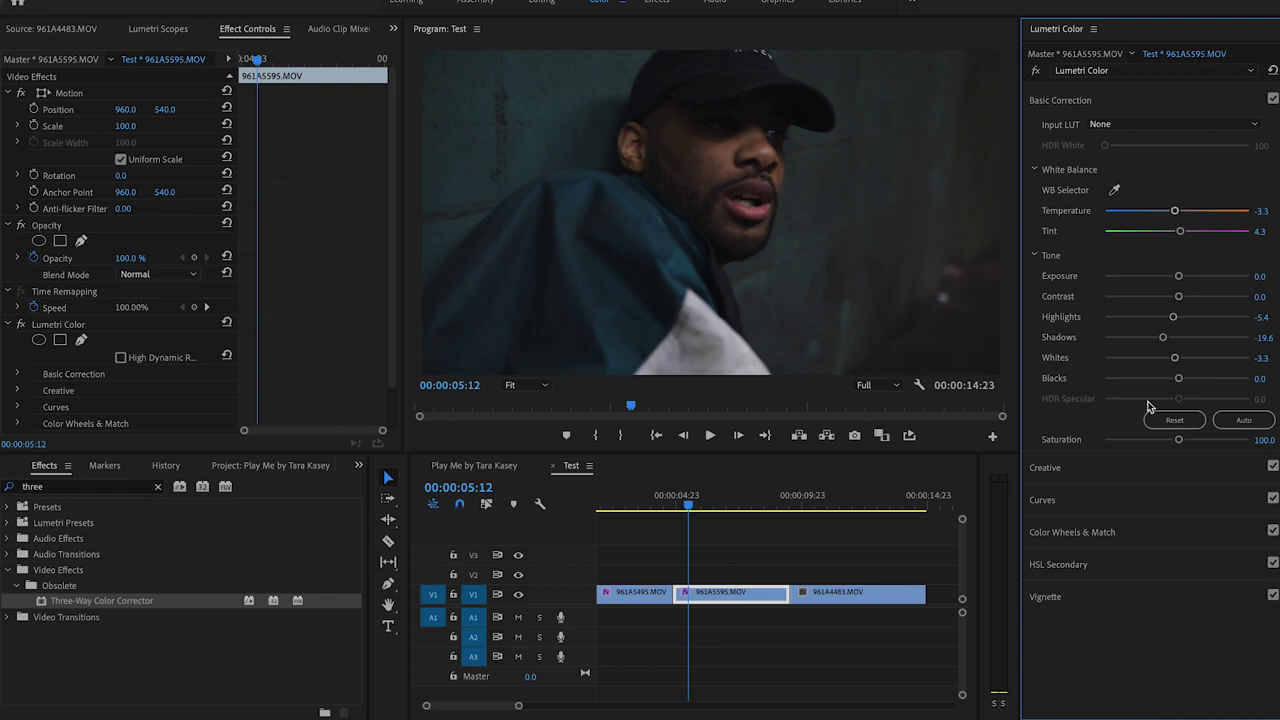
Sample the man's cheek as the HSL Secondary key color and display the Color/Gray mask.
{"action": "left_click", "coordinate": [1092, 568]}
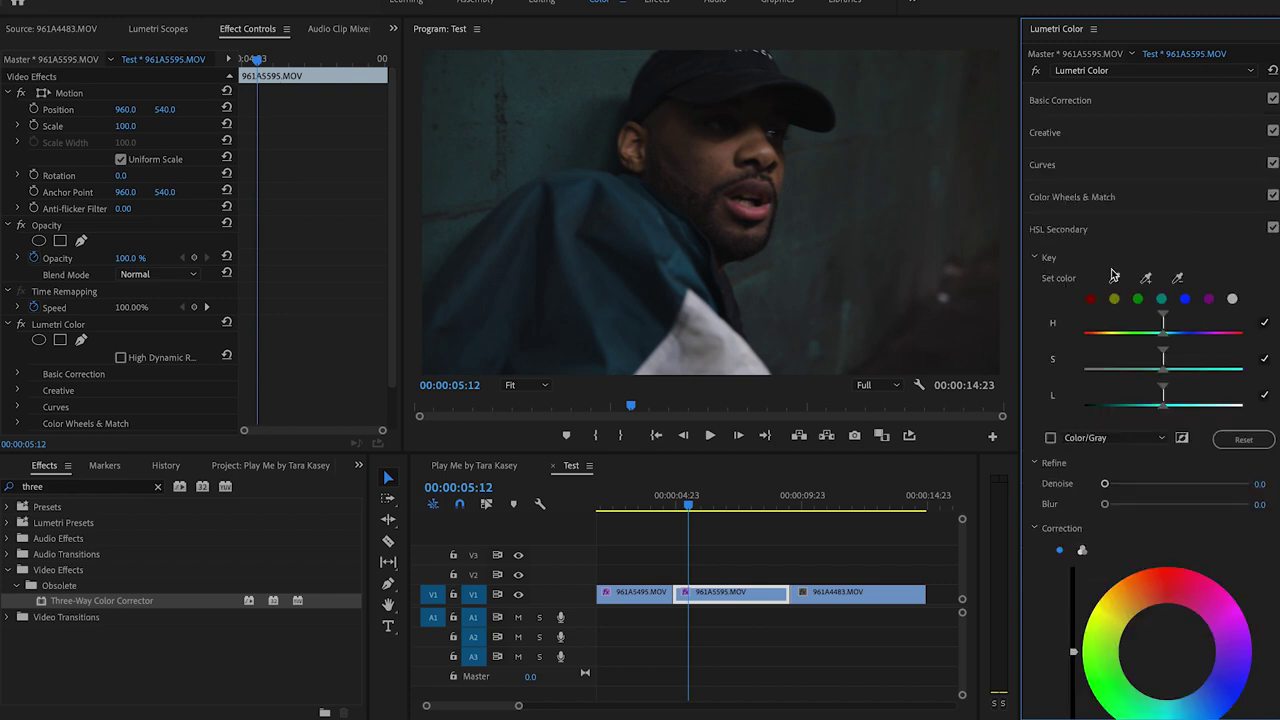
{"action": "left_click", "coordinate": [1116, 279]}
{"action": "left_click", "coordinate": [724, 157]}
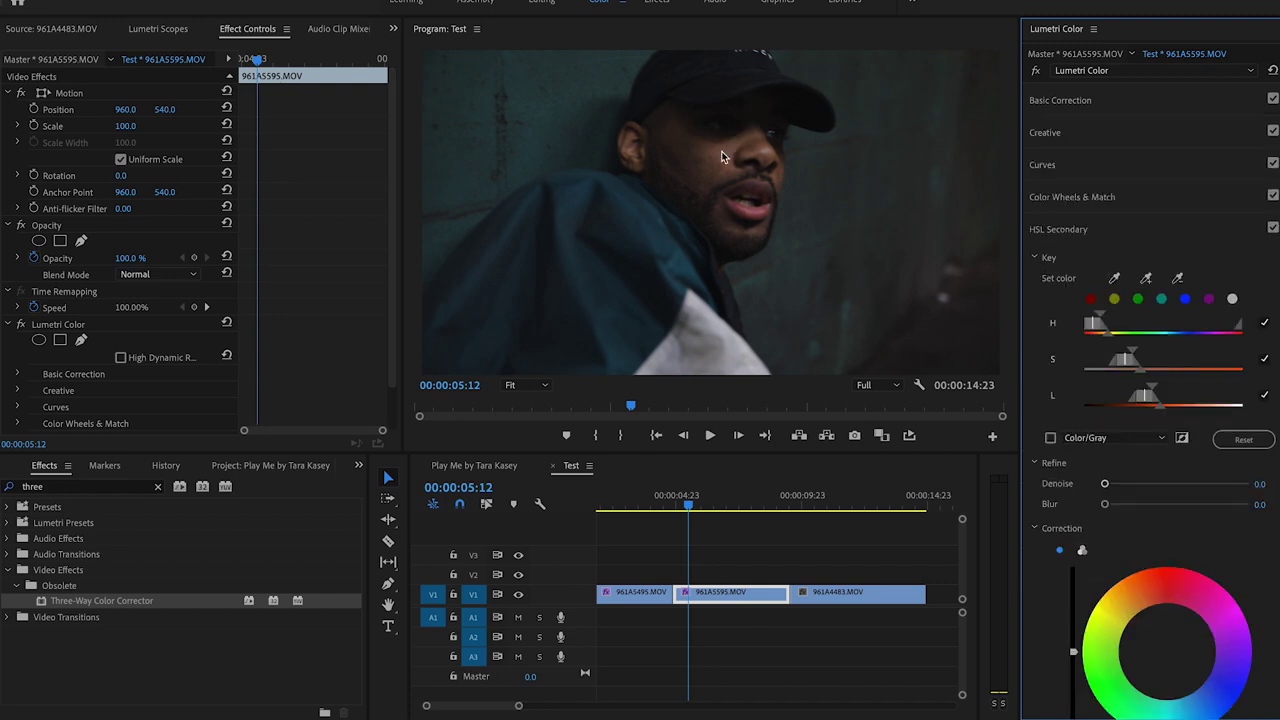
{"action": "left_click", "coordinate": [1050, 441]}
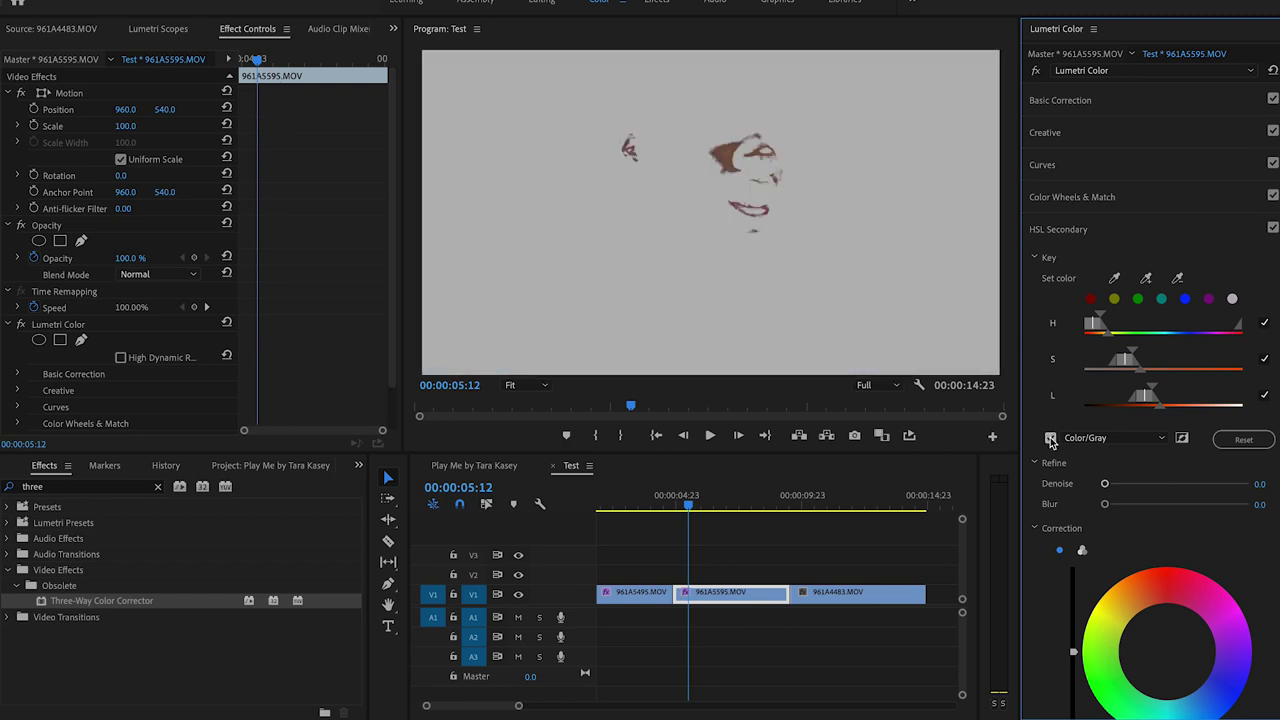
Extend the skin key across the man's whole face and refine it with denoise 9.8 and blur 3.4.
{"action": "left_click", "coordinate": [735, 148]}
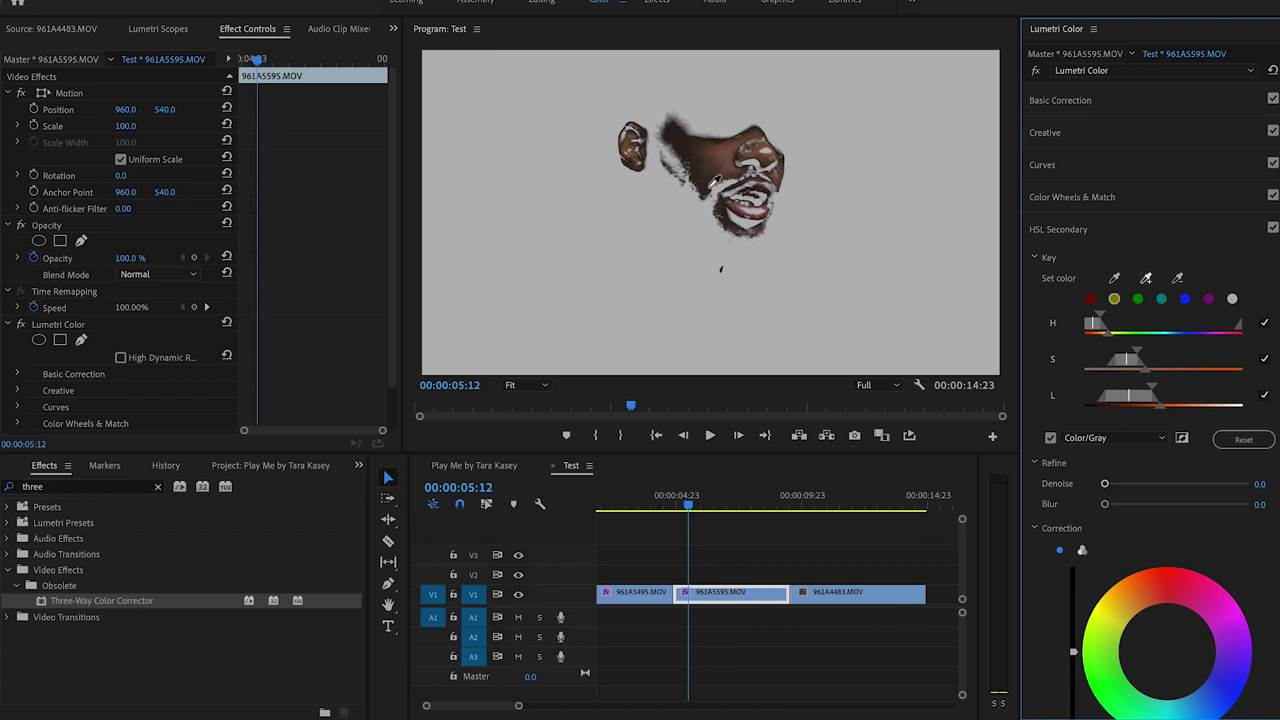
{"action": "left_click", "coordinate": [690, 160]}
{"action": "left_click", "coordinate": [733, 131]}
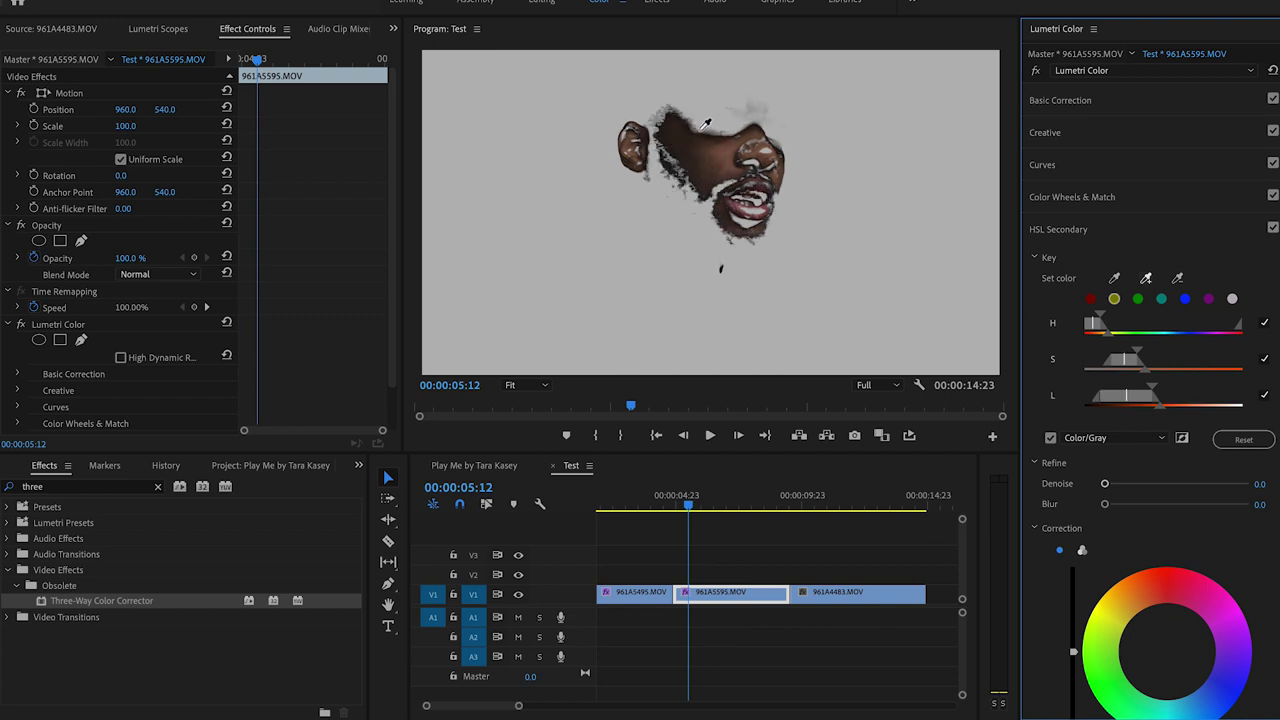
{"action": "left_click", "coordinate": [705, 126]}
{"action": "left_click", "coordinate": [766, 146]}
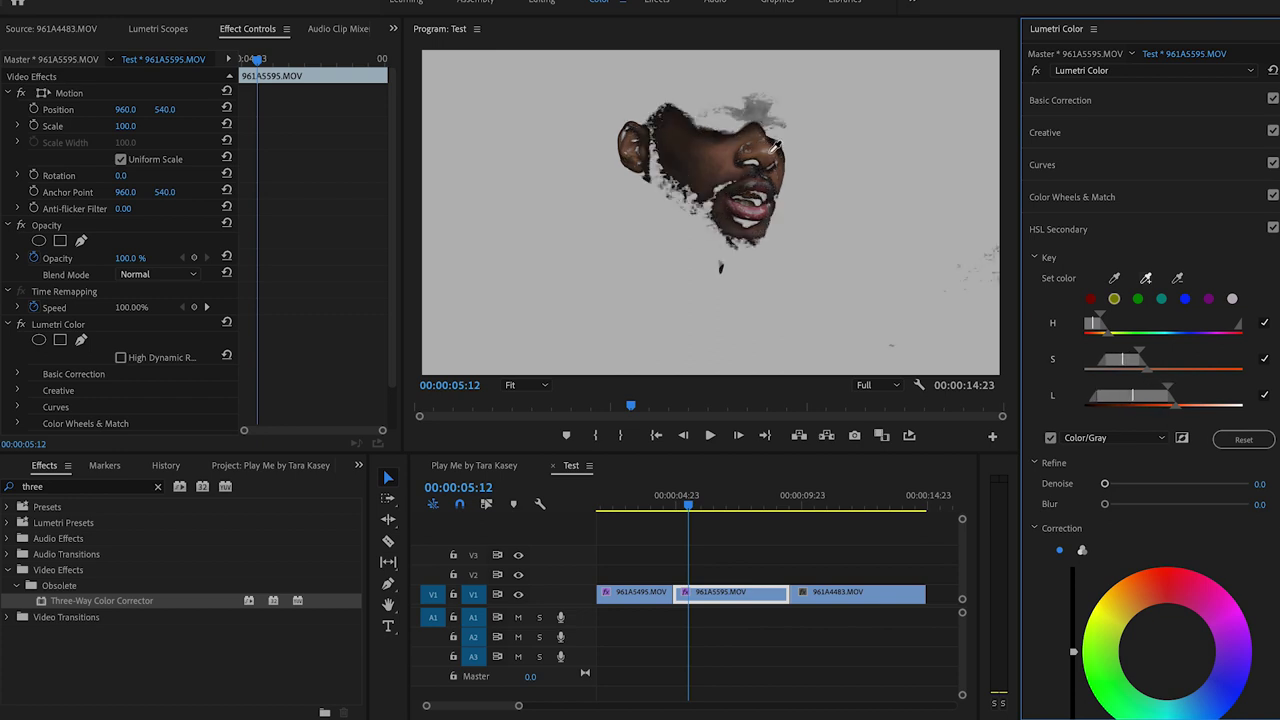
{"action": "left_click", "coordinate": [719, 171]}
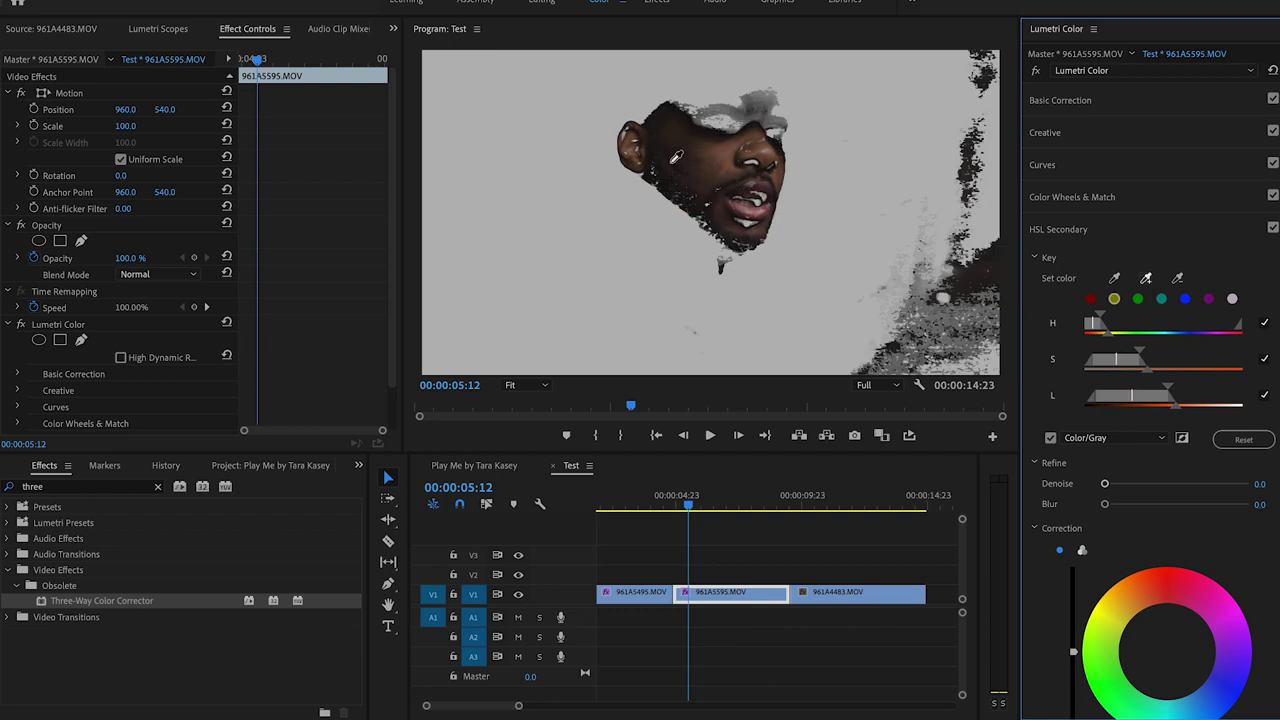
{"action": "left_click", "coordinate": [712, 118]}
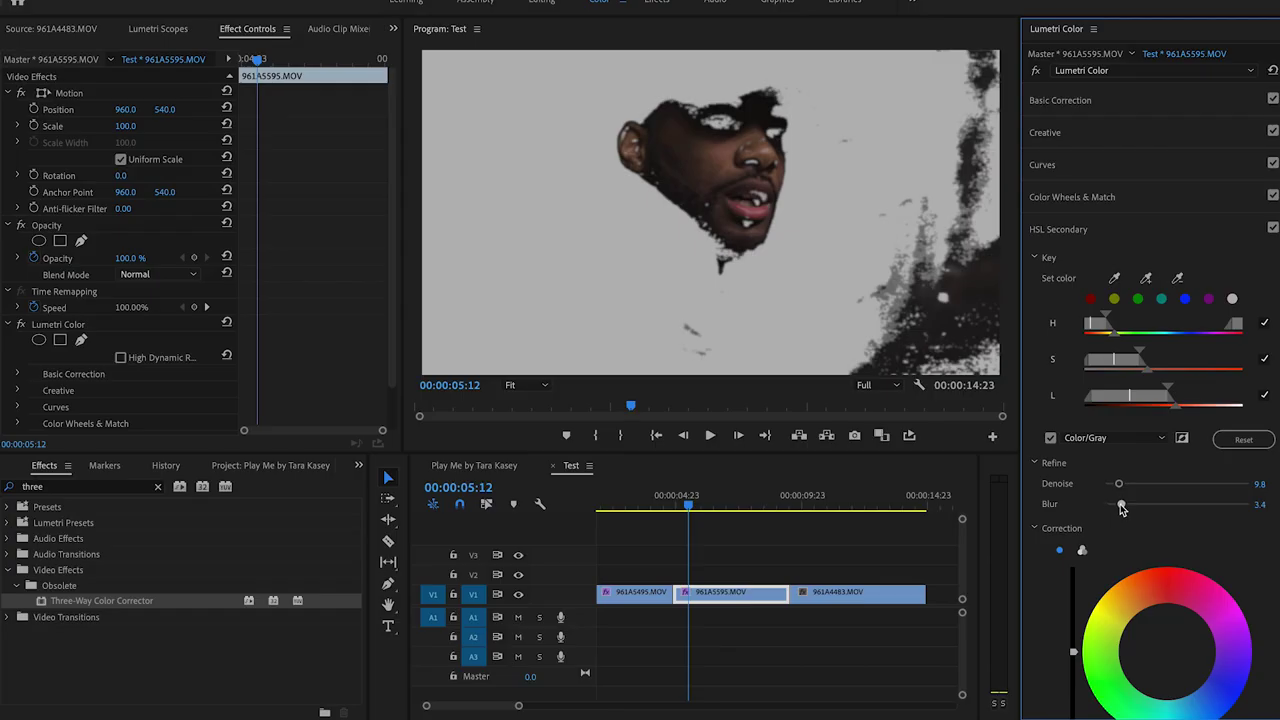
{"action": "left_click", "coordinate": [1121, 508]}
Switch the key's correction to three separate color wheels and bring up the Lumetri Scopes for the second clip.
{"action": "scroll", "coordinate": [1078, 553], "scroll_direction": "down", "scroll_amount": 4}
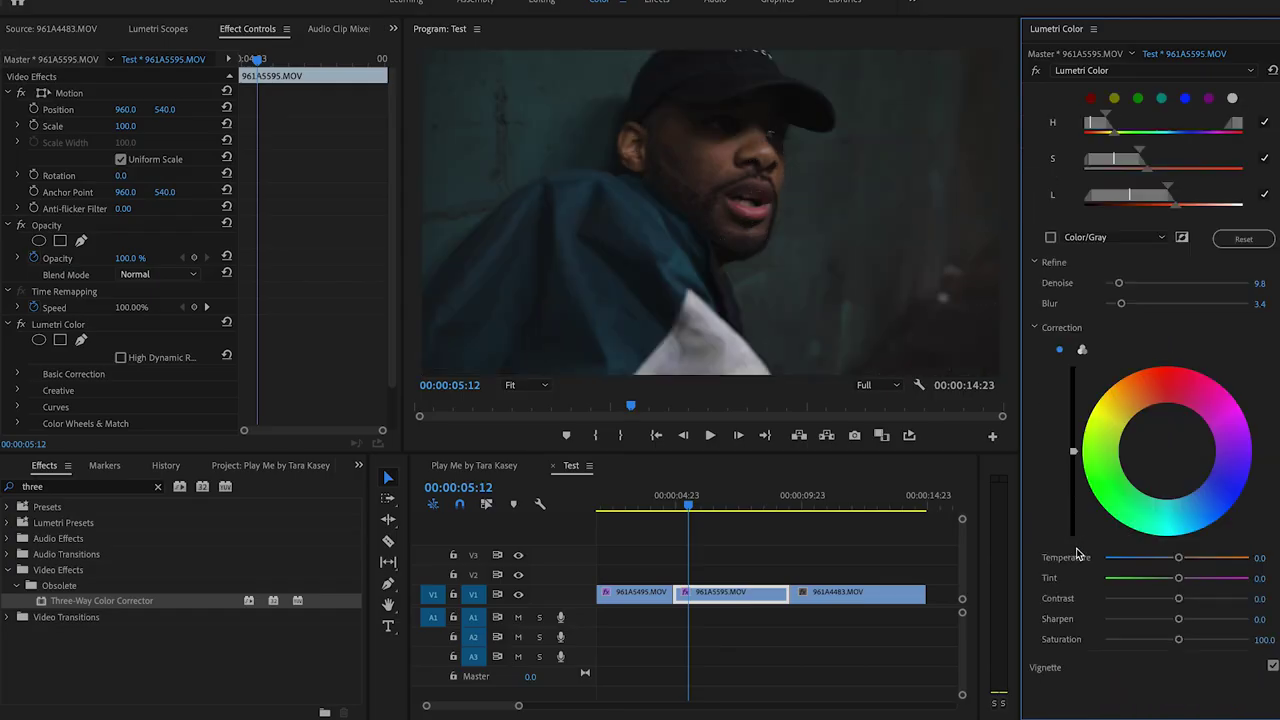
{"action": "left_click", "coordinate": [1082, 350]}
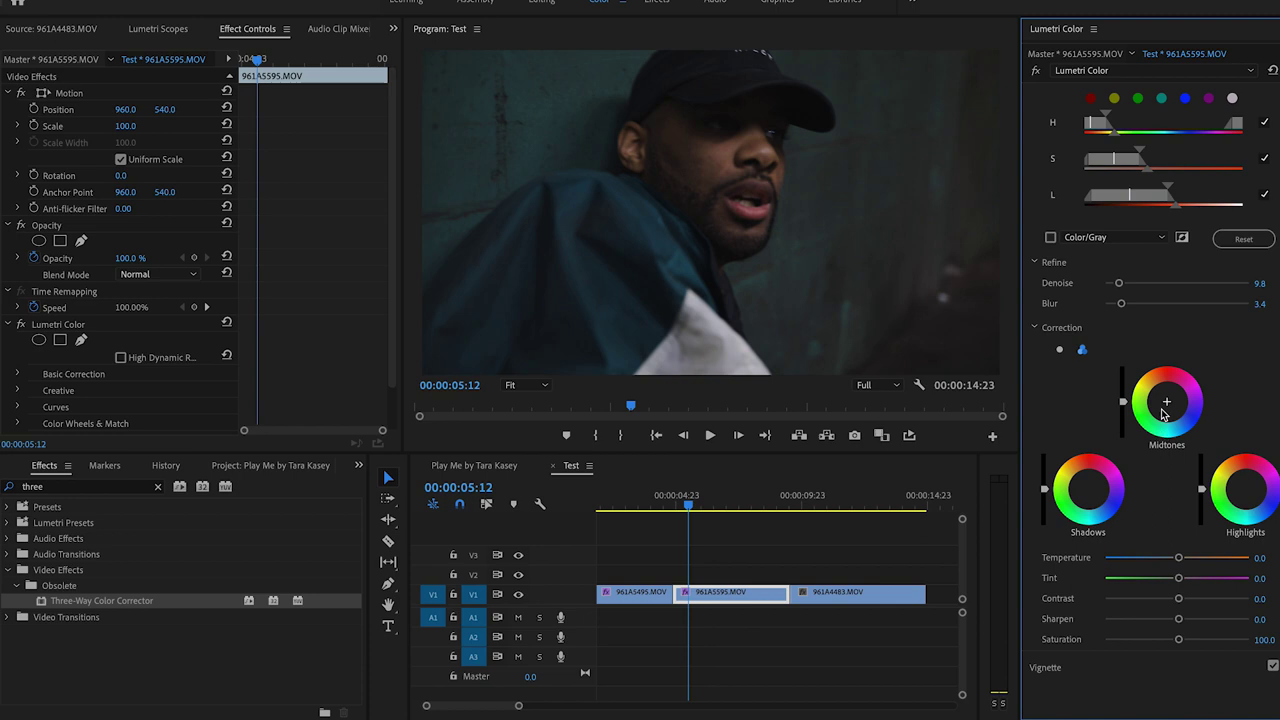
{"action": "left_click", "coordinate": [157, 29]}
{"action": "left_click", "coordinate": [666, 576]}
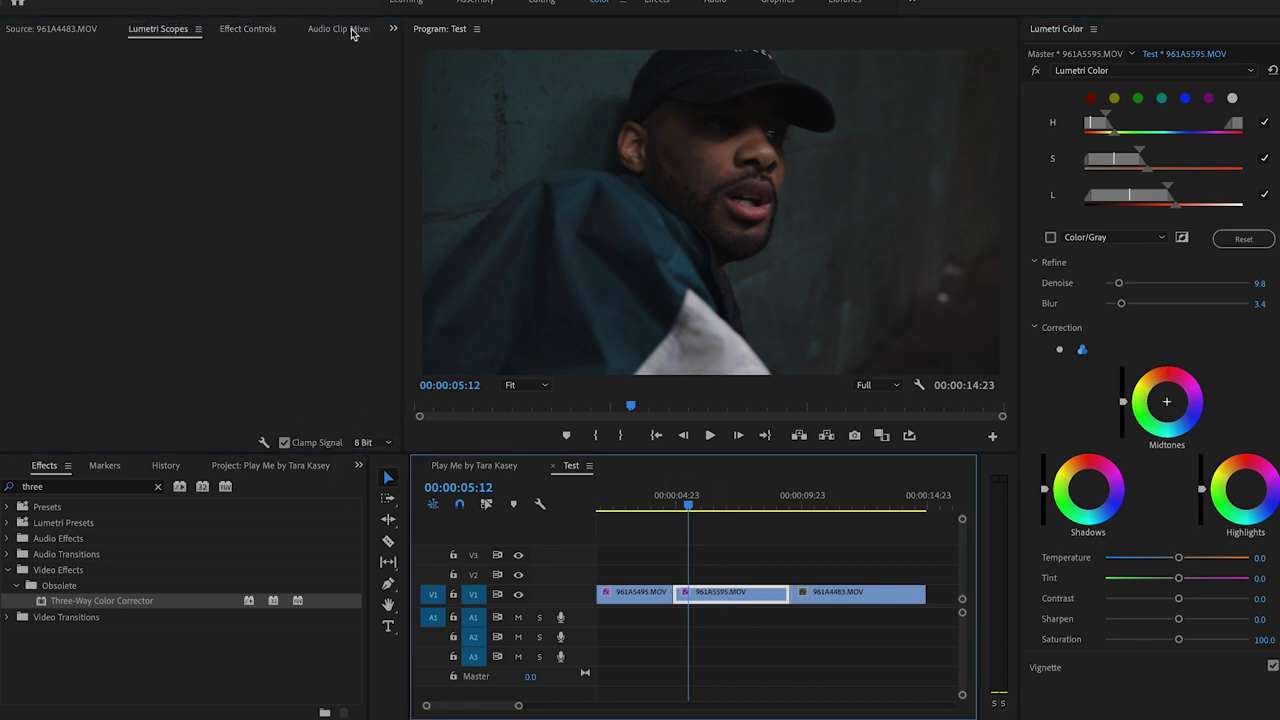
{"action": "left_click", "coordinate": [393, 28]}
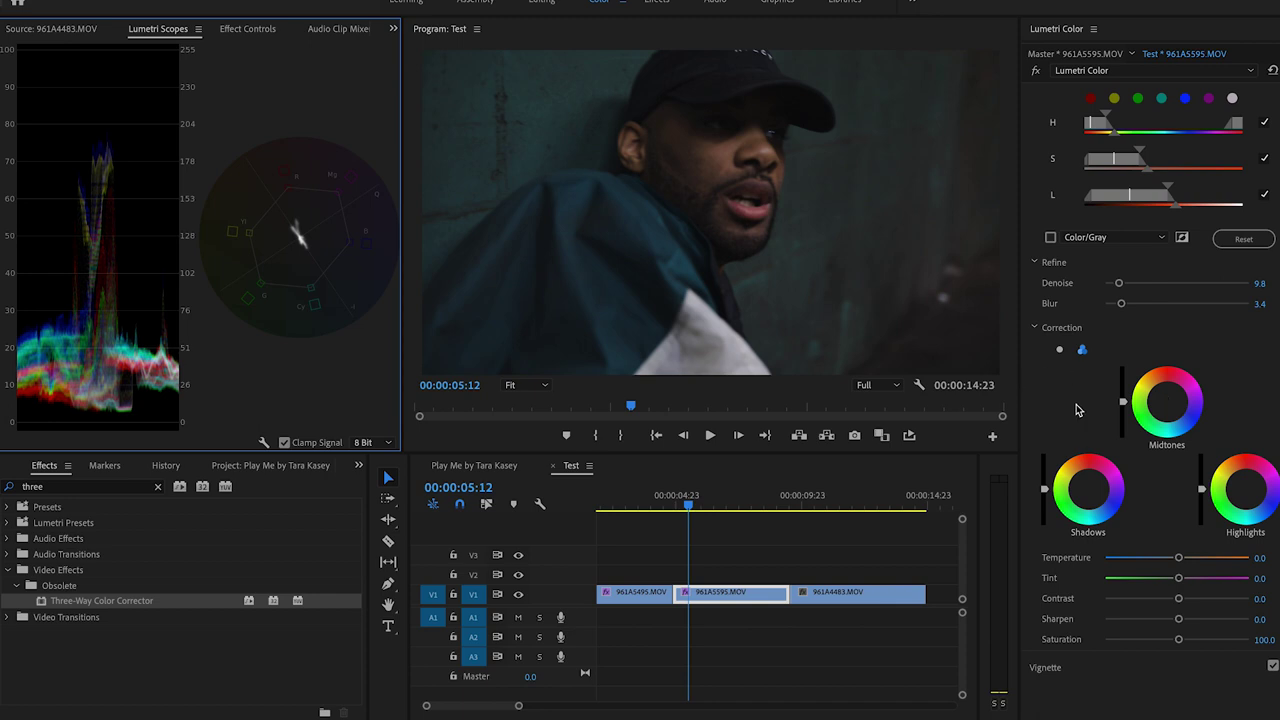
Shift the keyed skin's midtones and shadows color balance slightly and set its saturation to 94.6.
{"action": "left_click", "coordinate": [1121, 402]}
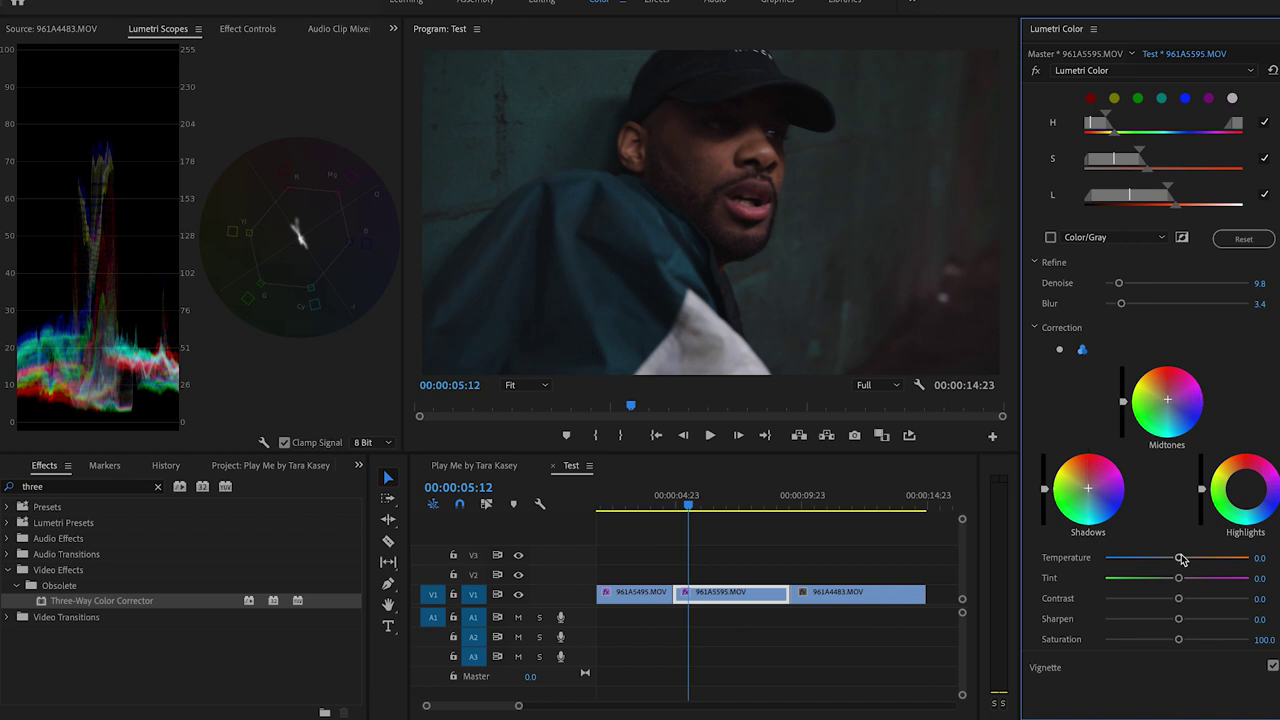
{"action": "left_click_drag", "start_coordinate": [1178, 639], "coordinate": [1175, 640]}
Compare the second clip with and without the HSL Secondary correction, leaving the correction enabled.
{"action": "scroll", "coordinate": [1176, 600], "scroll_direction": "up", "scroll_amount": 3}
{"action": "left_click", "coordinate": [1273, 185]}
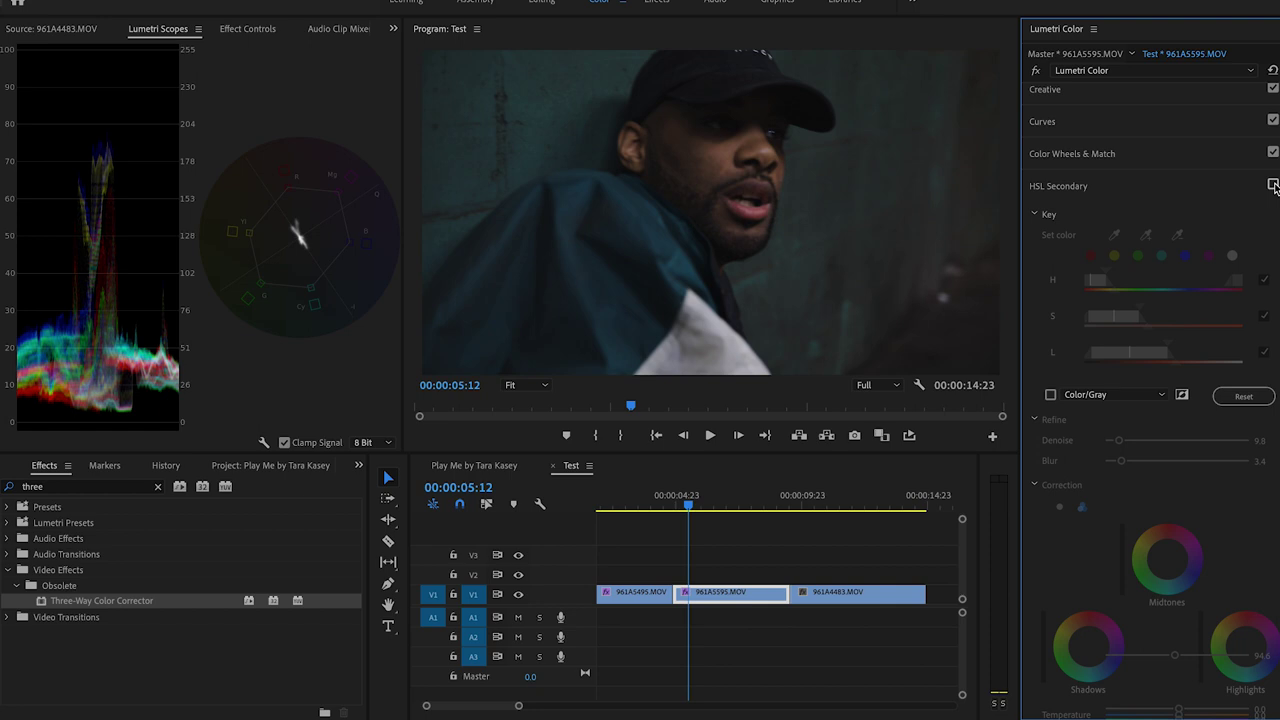
{"action": "left_click", "coordinate": [1273, 185]}
{"action": "left_click", "coordinate": [1273, 185]}
{"action": "left_click", "coordinate": [1273, 185]}
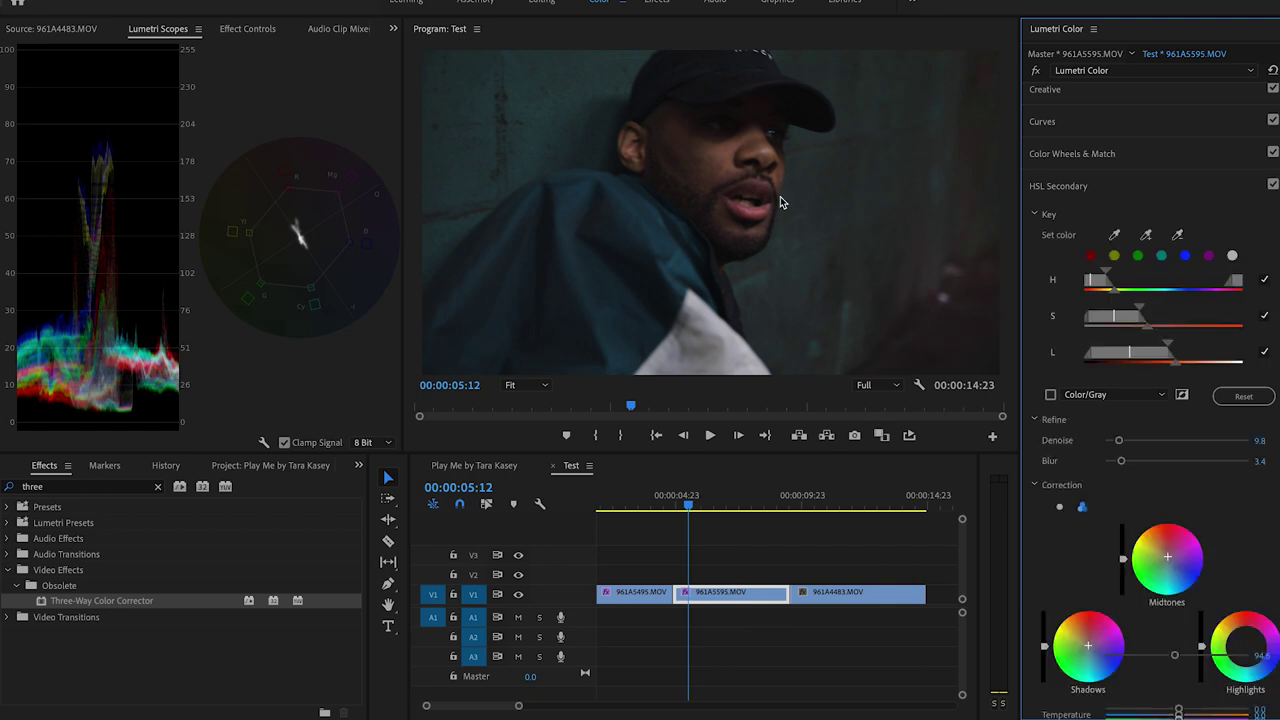
Reduce the keyed skin's saturation a little further and close the HSL Secondary settings.
{"action": "scroll", "coordinate": [1165, 430], "scroll_direction": "down", "scroll_amount": 3}
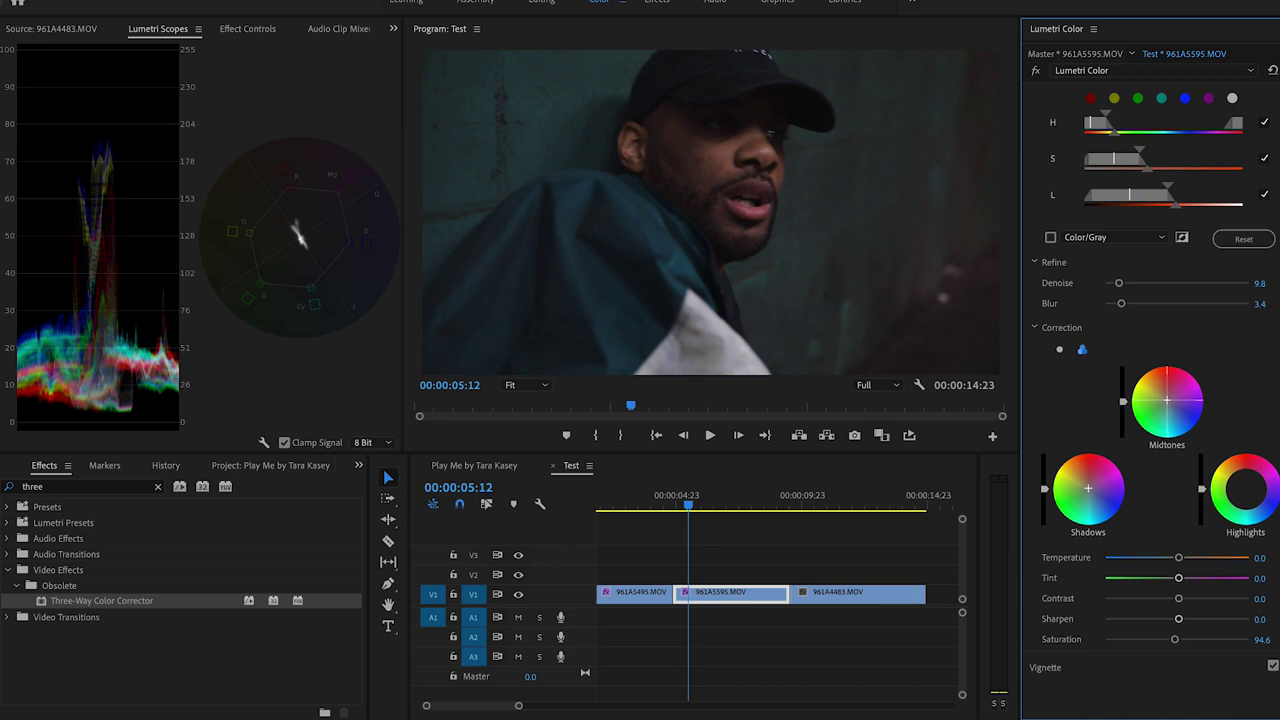
{"action": "left_click_drag", "start_coordinate": [1170, 641], "coordinate": [1169, 641]}
{"action": "scroll", "coordinate": [1240, 372], "scroll_direction": "up", "scroll_amount": 3}
{"action": "left_click", "coordinate": [1133, 205]}
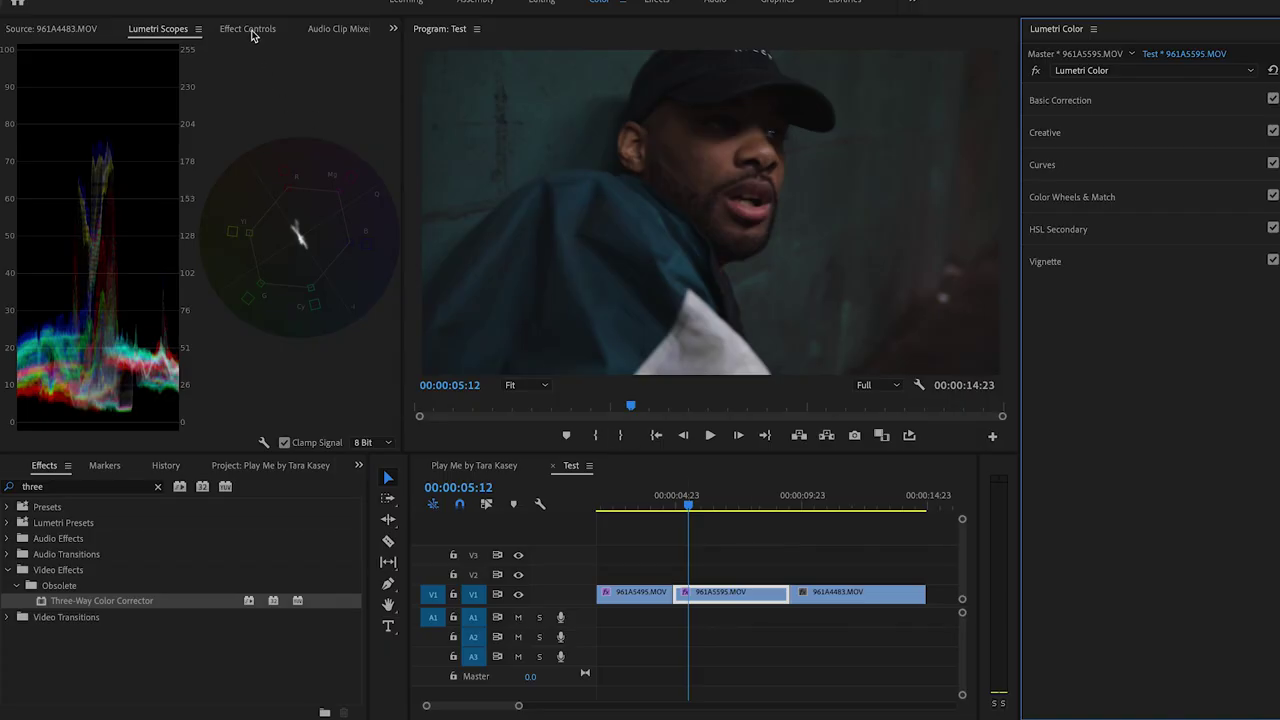
Apply the Three-Way Color Corrector to the second clip and shift its midtones and shadows slightly from the wheels' centers.
{"action": "left_click", "coordinate": [248, 29]}
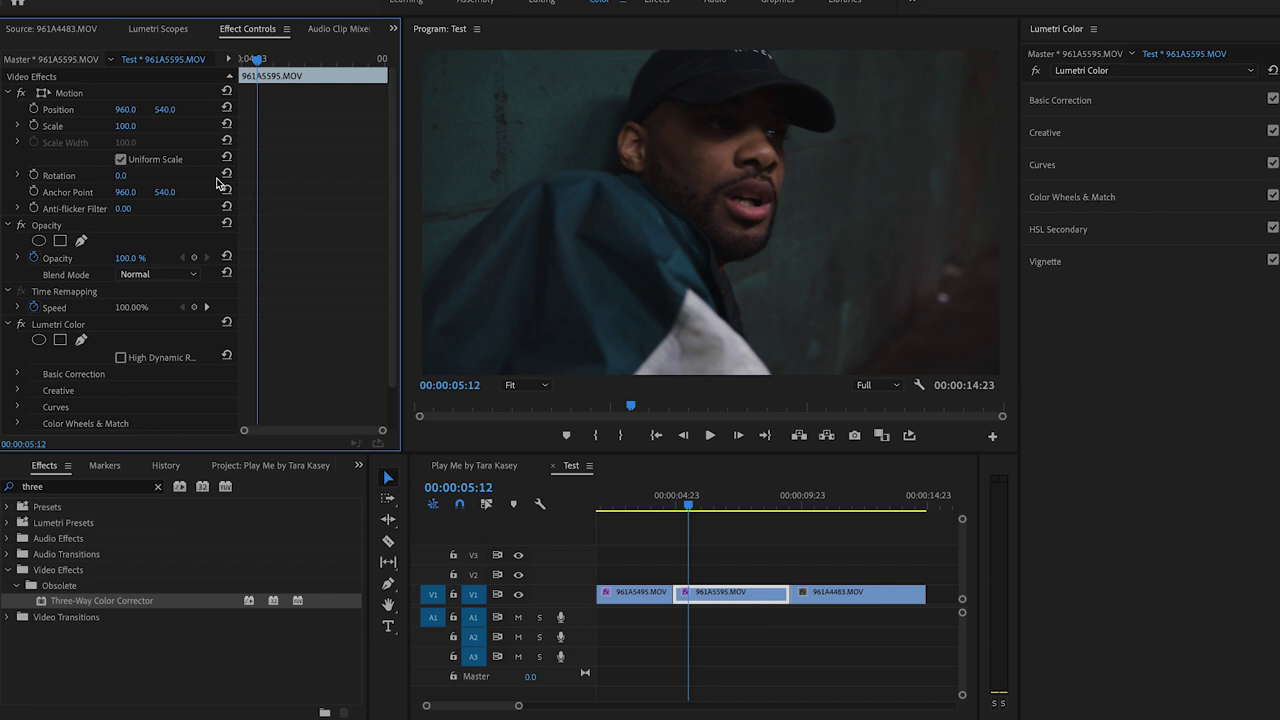
{"action": "left_click_drag", "start_coordinate": [127, 603], "coordinate": [336, 332]}
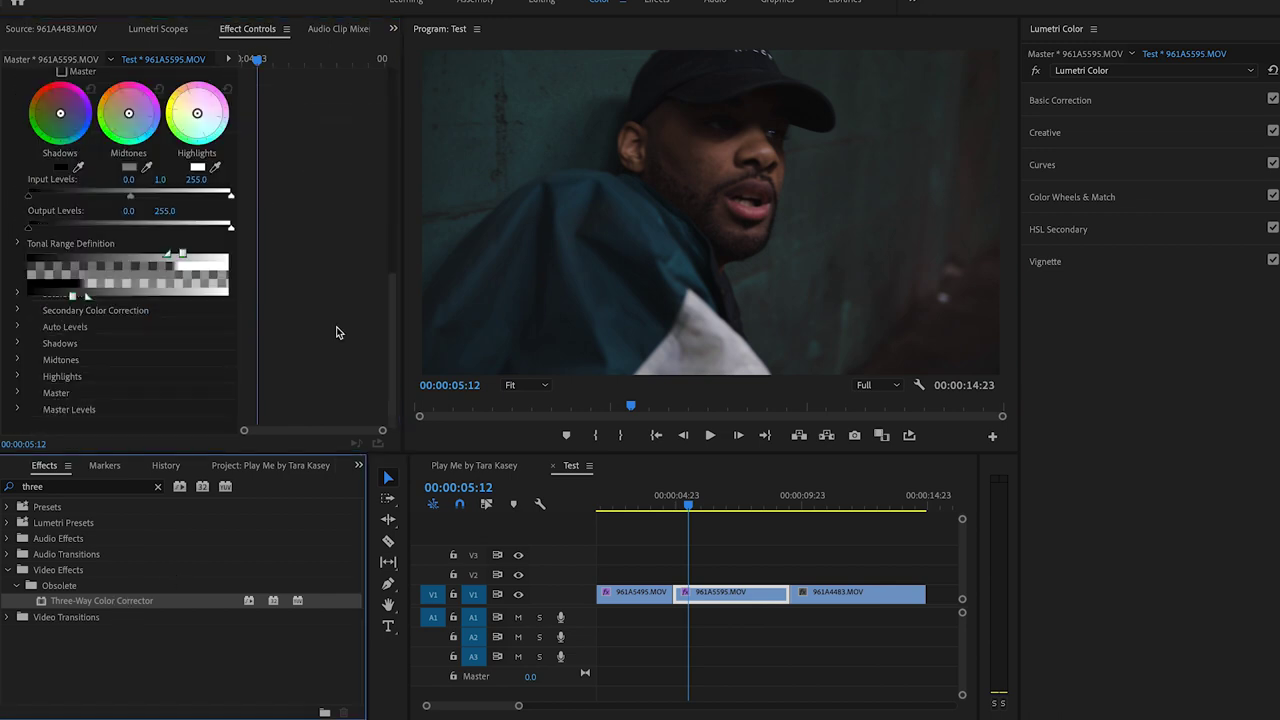
{"action": "scroll", "coordinate": [323, 271], "scroll_direction": "up", "scroll_amount": 2}
{"action": "left_click_drag", "start_coordinate": [129, 226], "coordinate": [131, 221]}
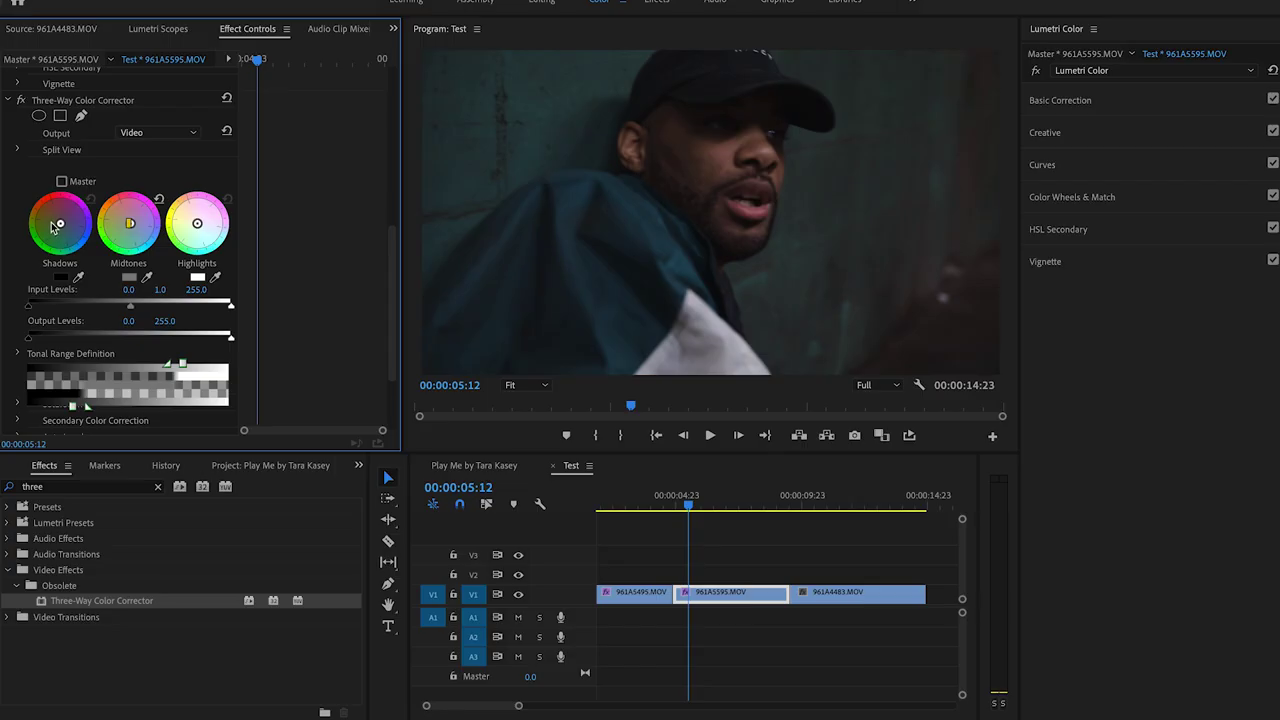
{"action": "left_click_drag", "start_coordinate": [53, 227], "coordinate": [61, 238]}
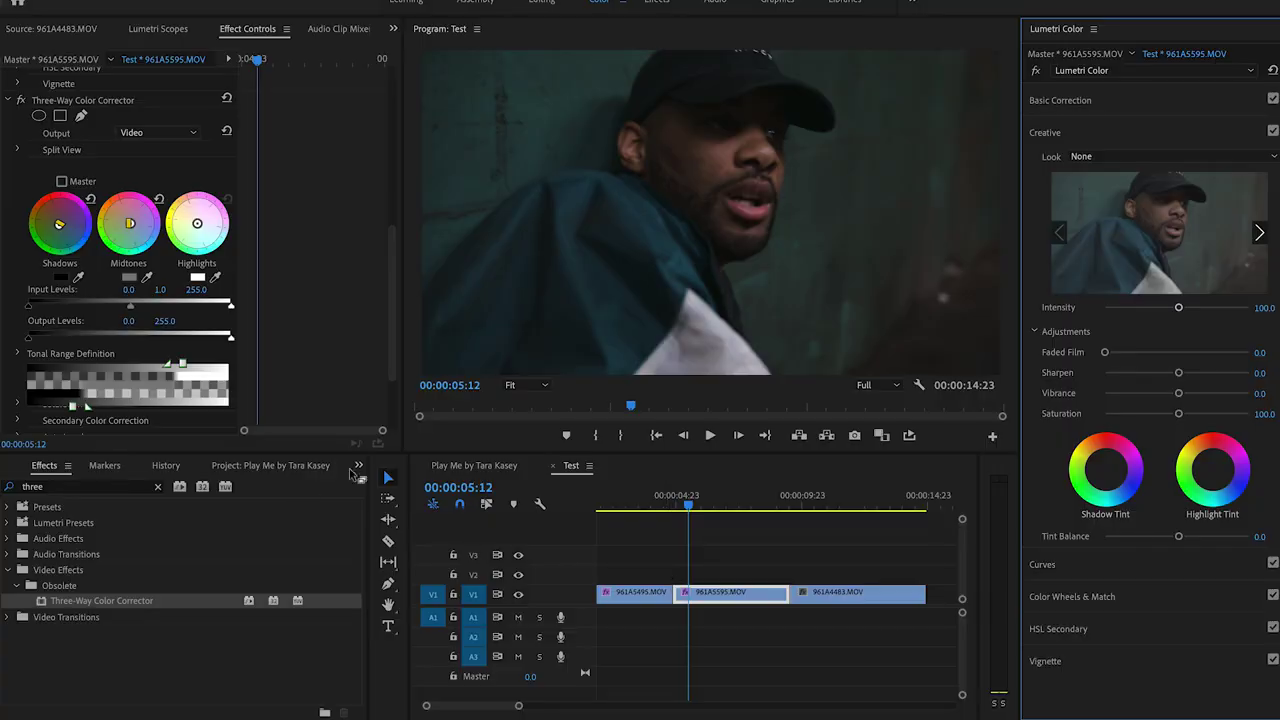
Create a 1920 × 1080 adjustment layer at 23.976 fps in the project and name it LUT.
{"action": "left_click", "coordinate": [357, 467]}
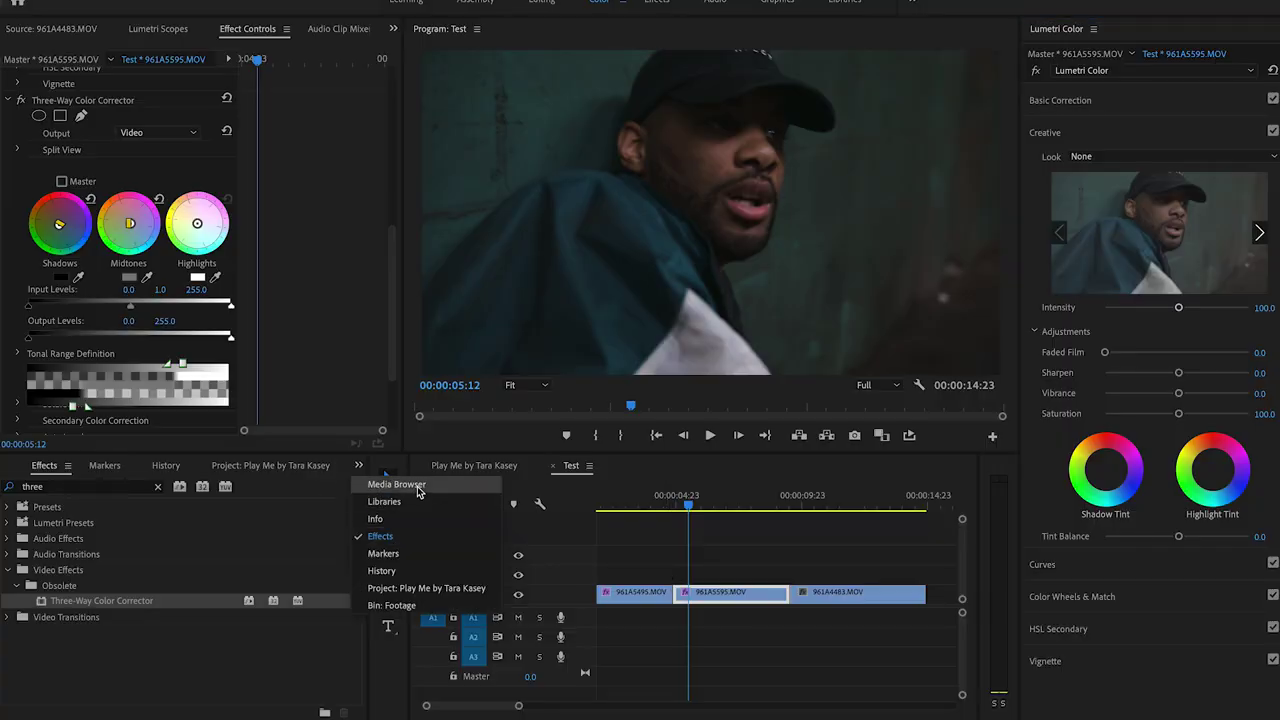
{"action": "left_click", "coordinate": [420, 589]}
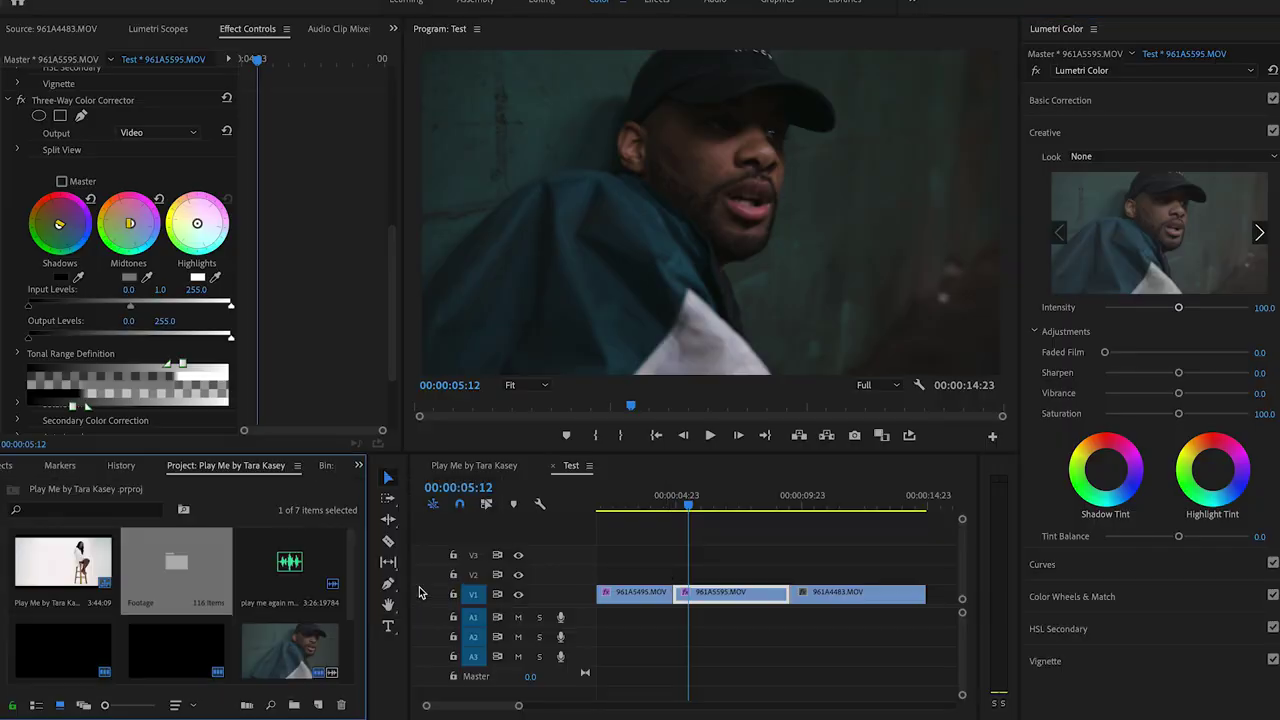
{"action": "scroll", "coordinate": [302, 620], "scroll_direction": "down", "scroll_amount": 2}
{"action": "left_click", "coordinate": [288, 650]}
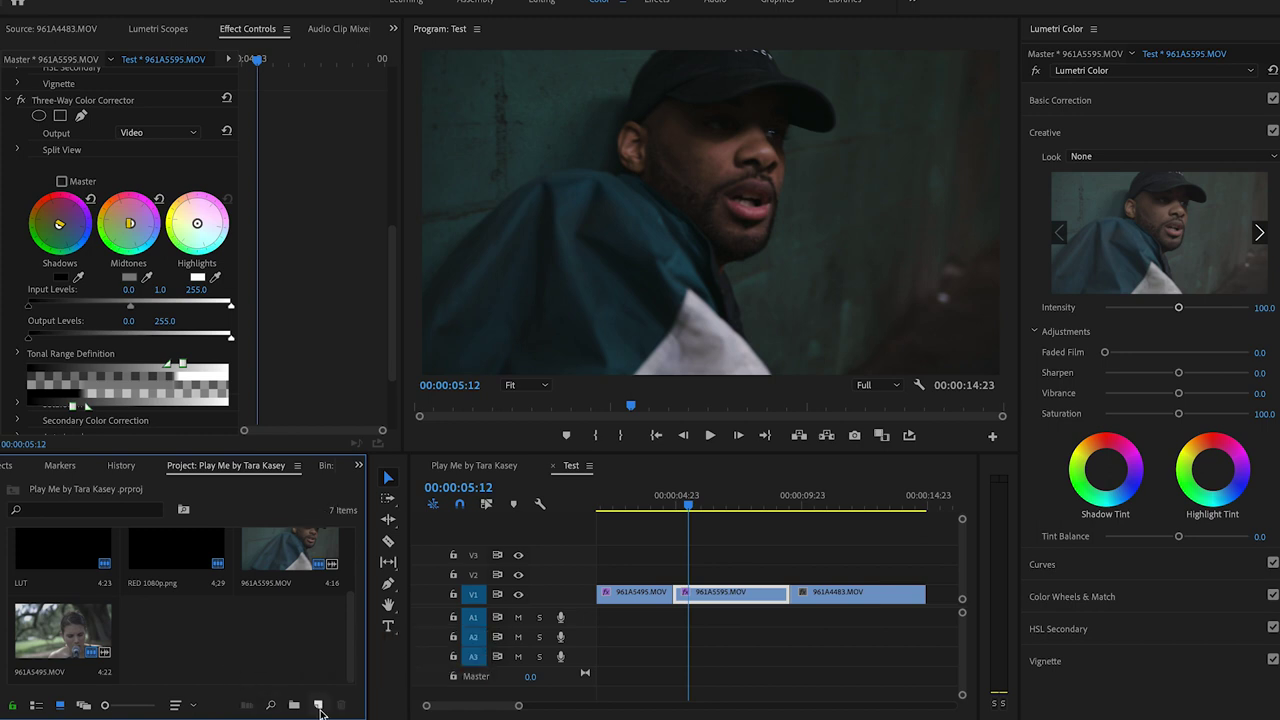
{"action": "left_click", "coordinate": [318, 706]}
{"action": "left_click", "coordinate": [396, 568]}
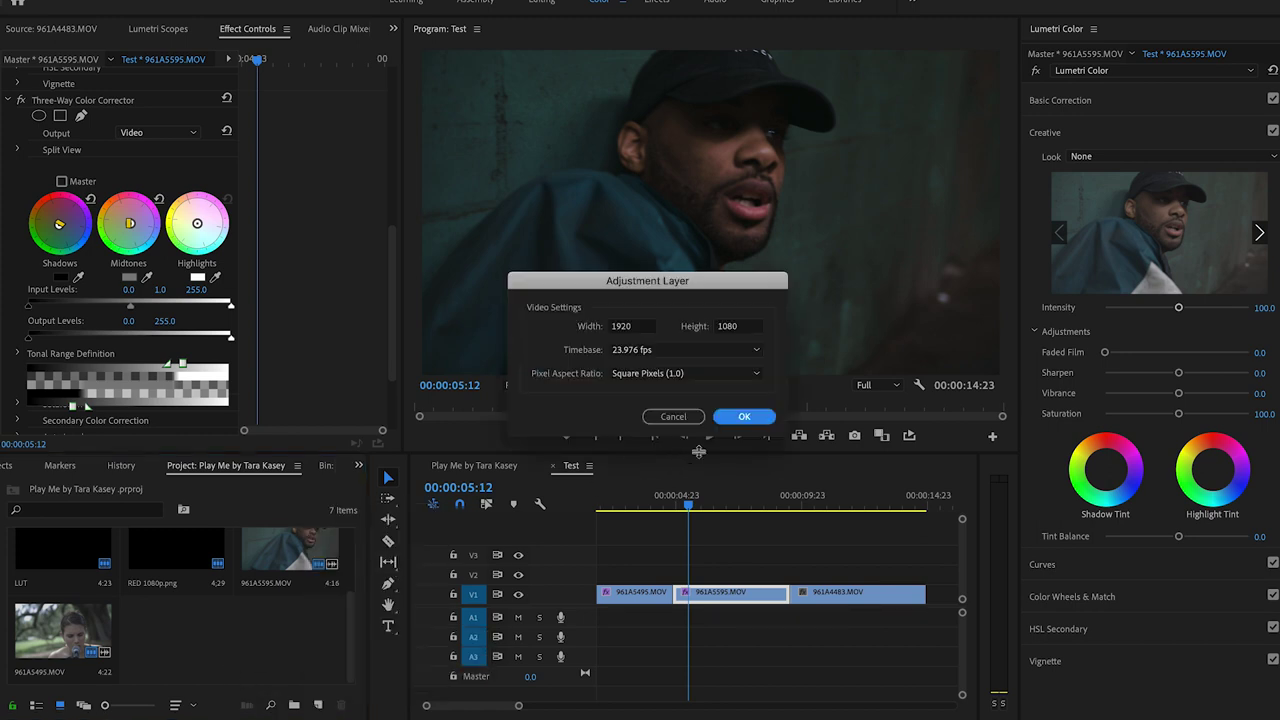
{"action": "left_click", "coordinate": [742, 418]}
{"action": "left_click", "coordinate": [157, 674]}
{"action": "type", "text": "LUT"}
{"action": "left_click", "coordinate": [240, 628]}
Place the LUT adjustment layer on track V2 above the second clip and trim its end to match the clip.
{"action": "left_click_drag", "start_coordinate": [212, 628], "coordinate": [683, 578]}
{"action": "left_click_drag", "start_coordinate": [798, 574], "coordinate": [789, 574]}
{"action": "left_click", "coordinate": [723, 500]}
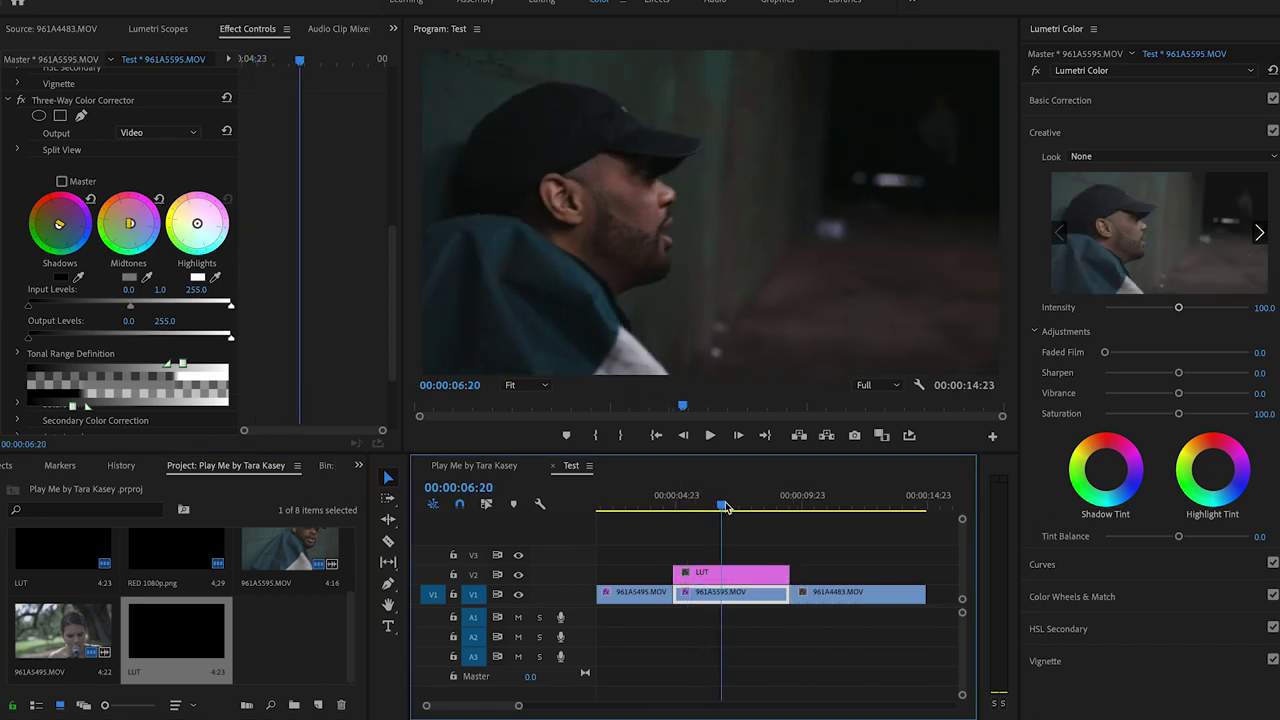
{"action": "left_click", "coordinate": [708, 500]}
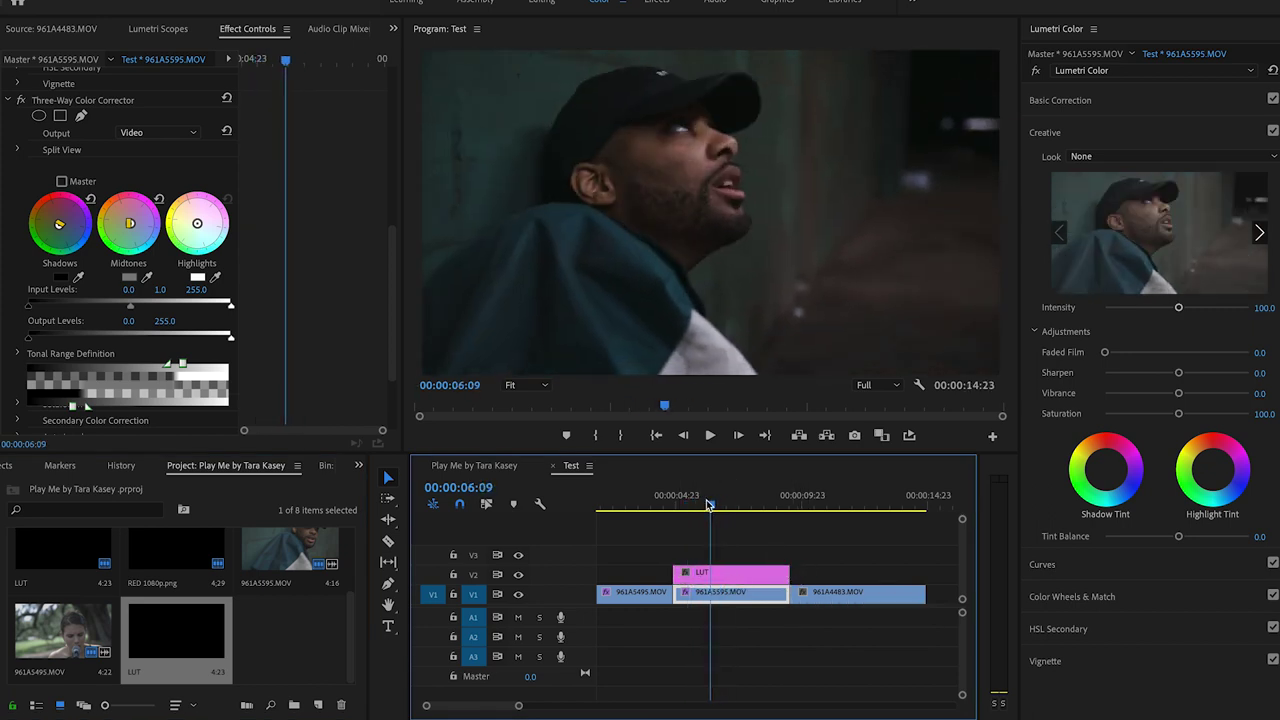
Try the C-8290-LOG look on the LUT adjustment layer, then replace it with the C-8300-LOG look.
{"action": "left_click", "coordinate": [731, 569]}
{"action": "left_click", "coordinate": [1090, 156]}
{"action": "scroll", "coordinate": [1083, 273], "scroll_direction": "down", "scroll_amount": 5}
{"action": "scroll", "coordinate": [1083, 273], "scroll_direction": "up", "scroll_amount": 5}
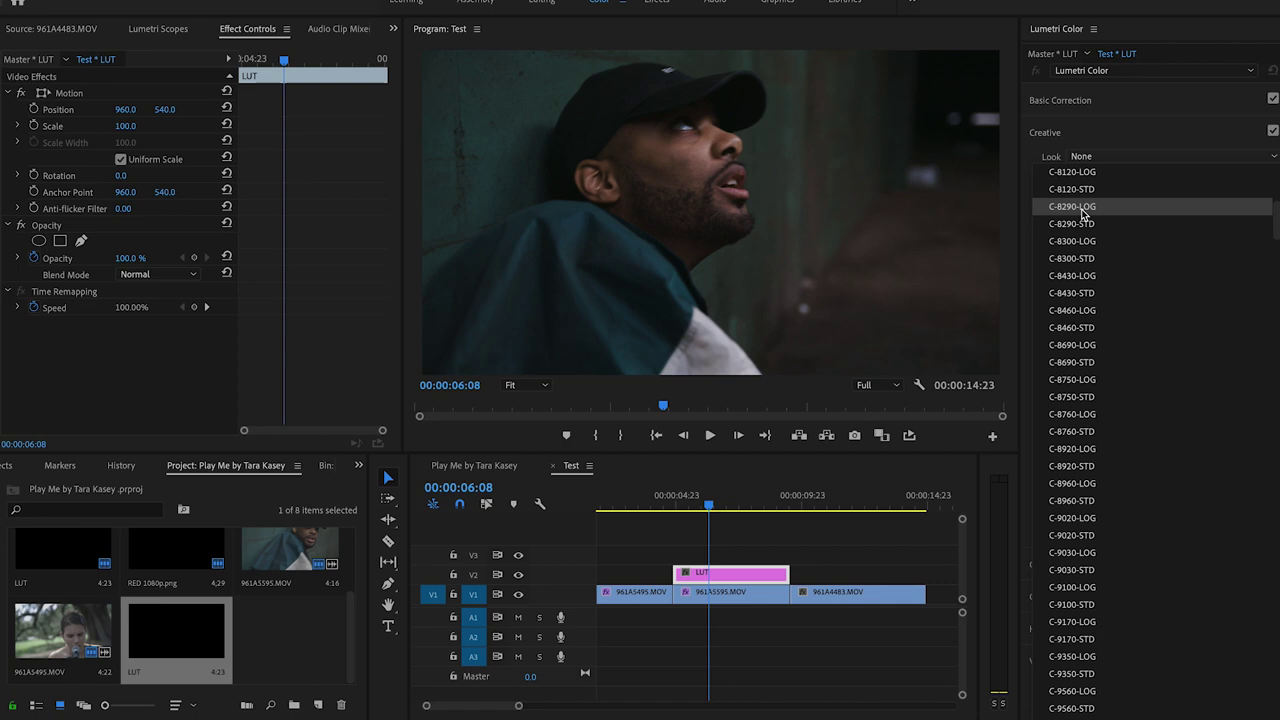
{"action": "left_click", "coordinate": [1083, 207]}
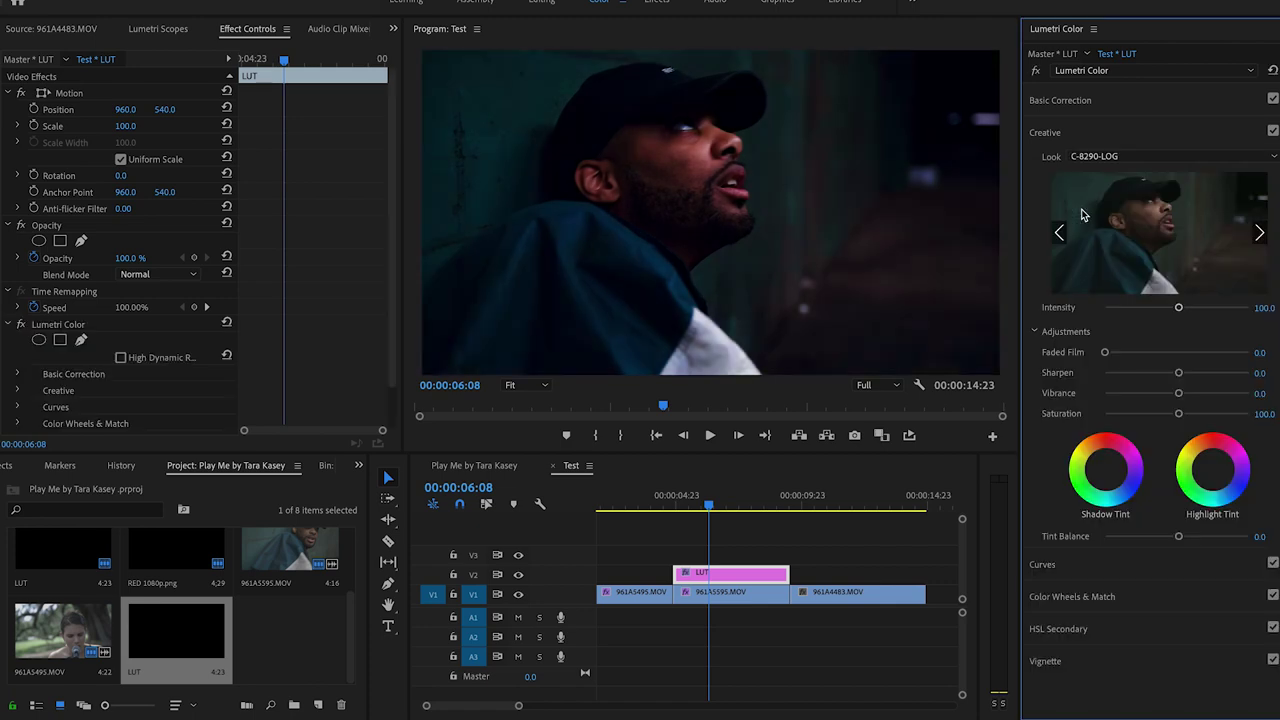
{"action": "left_click", "coordinate": [1261, 233]}
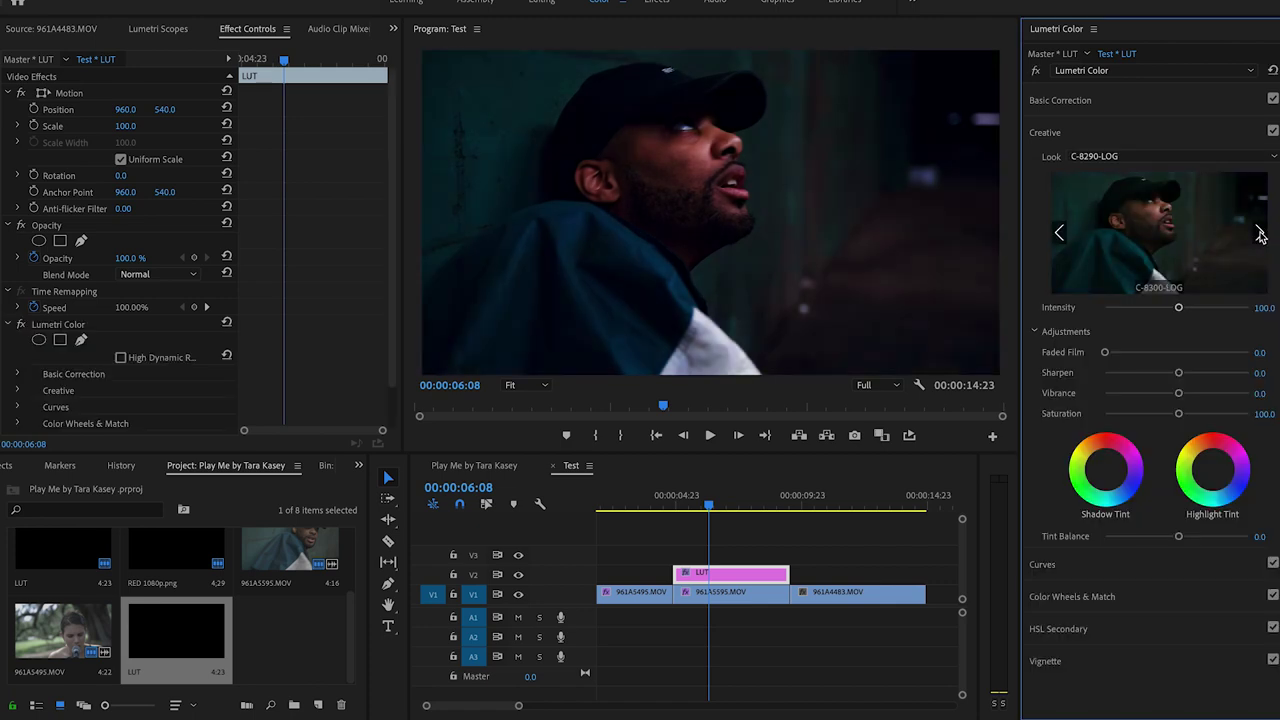
{"action": "left_click", "coordinate": [1140, 158]}
{"action": "left_click", "coordinate": [1117, 206]}
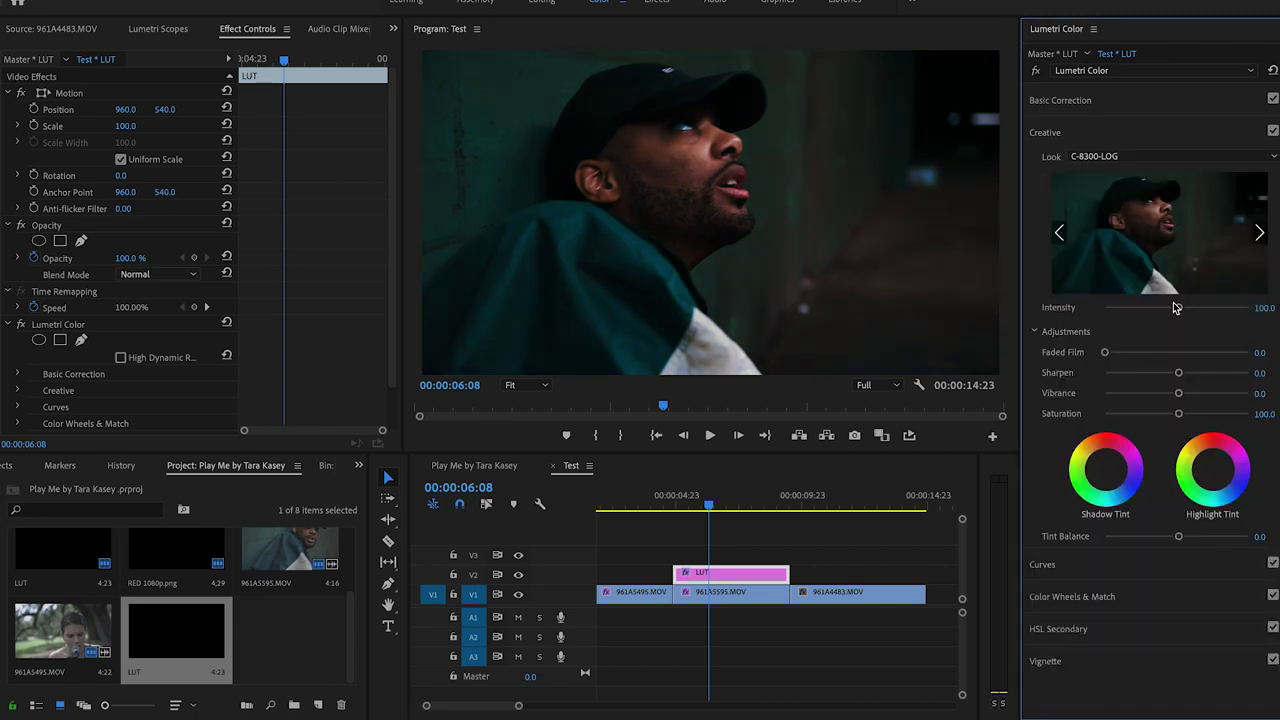
Set the LUT layer's look intensity to 69.6, shadows to -23.9, blacks to -1.1 and basic saturation to 85.9.
{"action": "left_click_drag", "start_coordinate": [1179, 310], "coordinate": [1153, 312]}
{"action": "left_click", "coordinate": [1108, 101]}
{"action": "left_click_drag", "start_coordinate": [1179, 342], "coordinate": [1176, 381]}
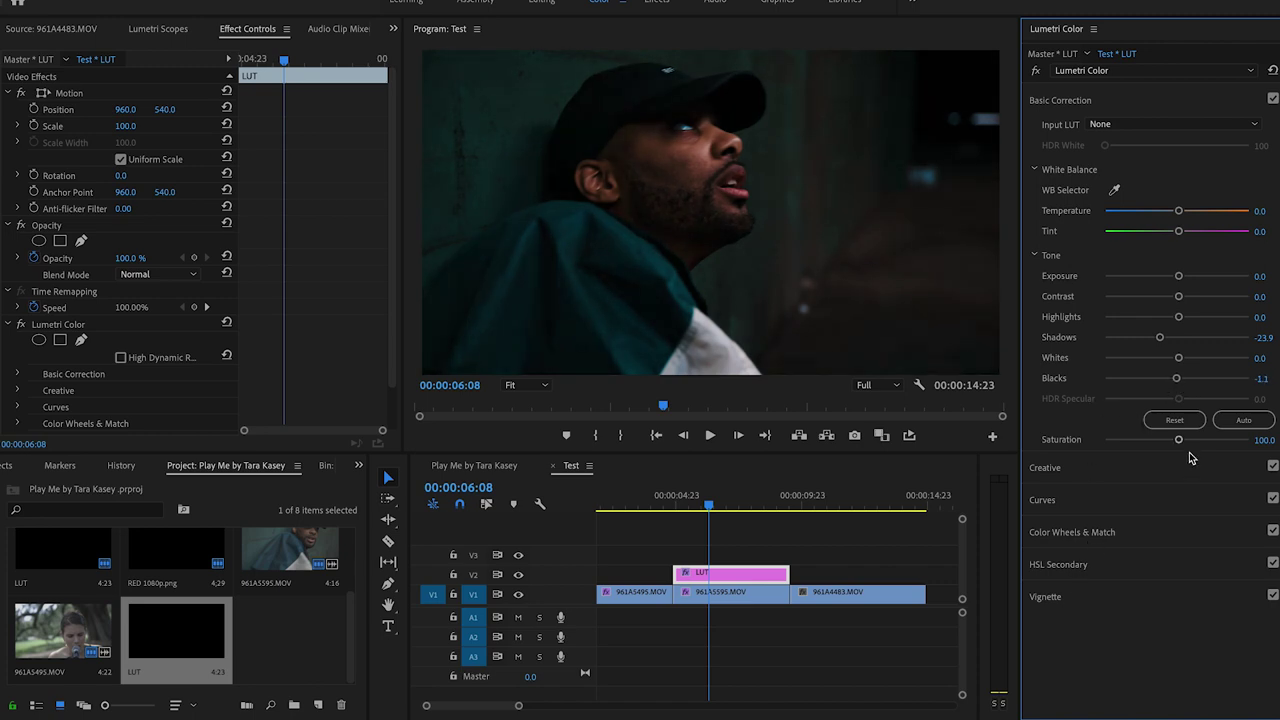
{"action": "left_click_drag", "start_coordinate": [1179, 442], "coordinate": [1166, 442]}
{"action": "left_click", "coordinate": [1090, 468]}
{"action": "left_click_drag", "start_coordinate": [1162, 312], "coordinate": [1155, 312]}
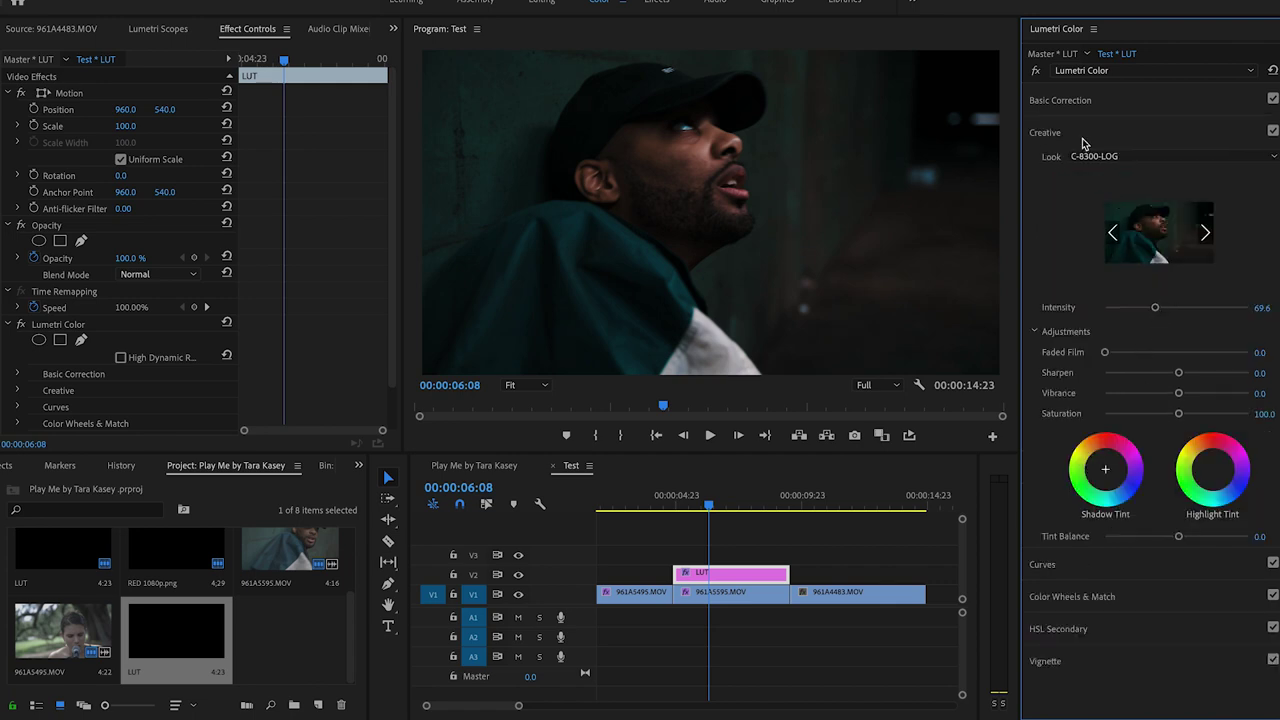
Set the LUT layer's temperature to -9.8, tint to -6.5 and saturation to 87.0.
{"action": "left_click", "coordinate": [1081, 101]}
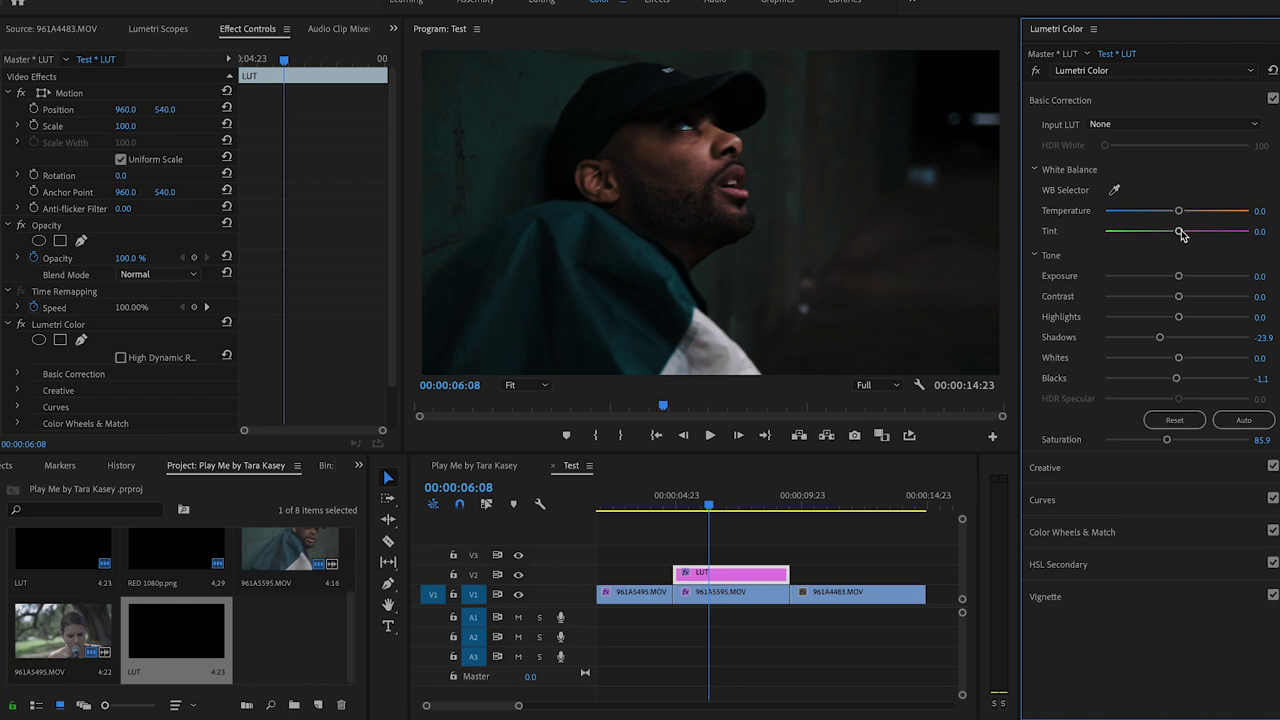
{"action": "left_click_drag", "start_coordinate": [1182, 236], "coordinate": [1172, 236]}
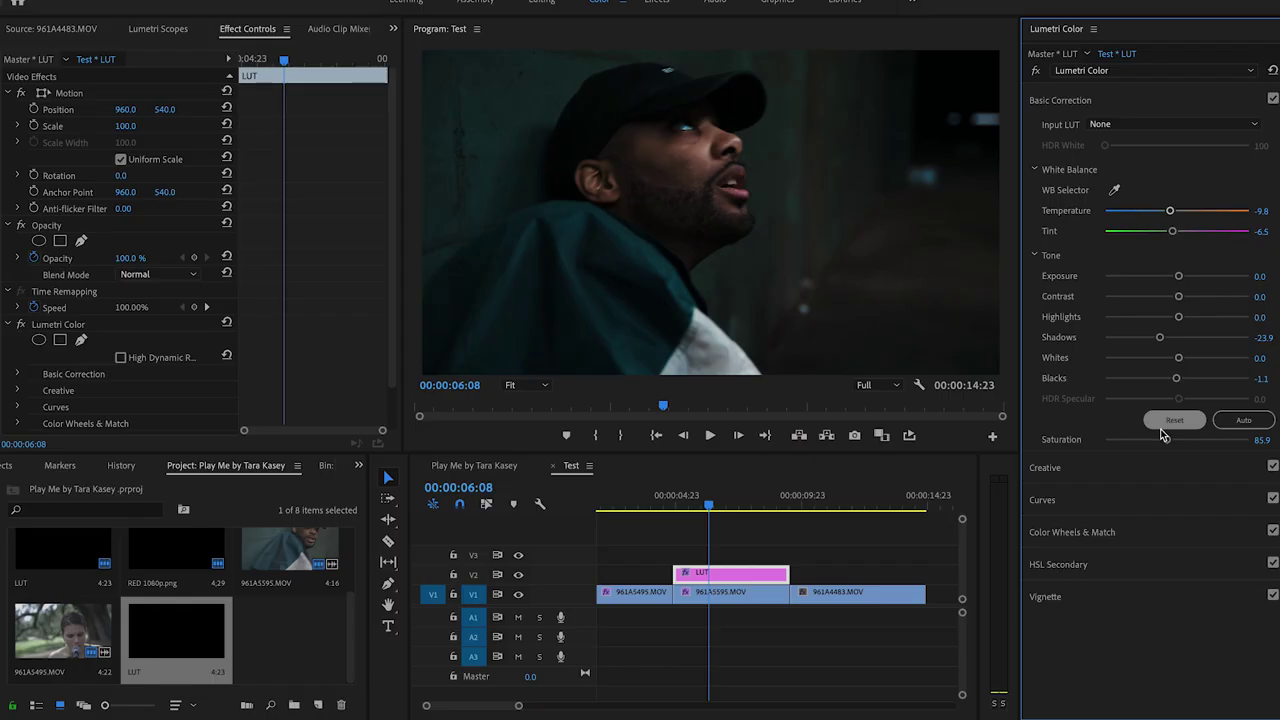
{"action": "left_click_drag", "start_coordinate": [1168, 439], "coordinate": [1155, 441]}
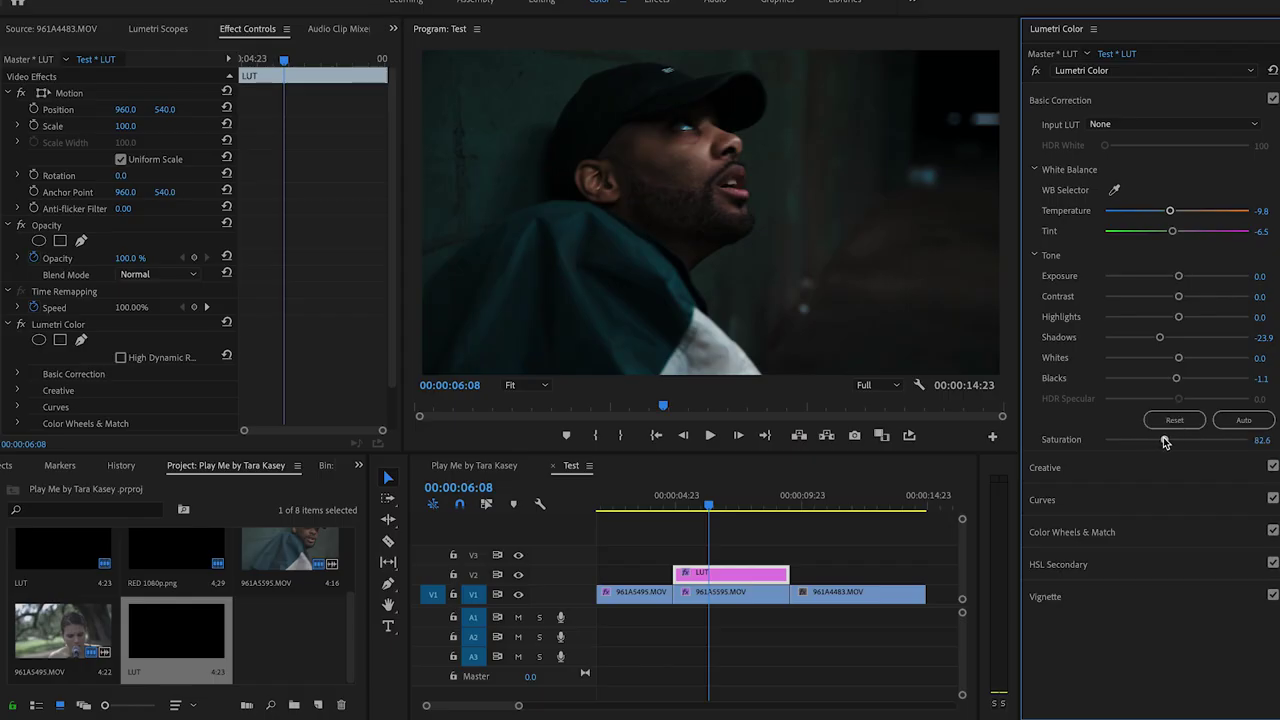
Play the graded second clip from its beginning to review the look in motion.
{"action": "left_click", "coordinate": [675, 506]}
{"action": "key", "text": "space"}
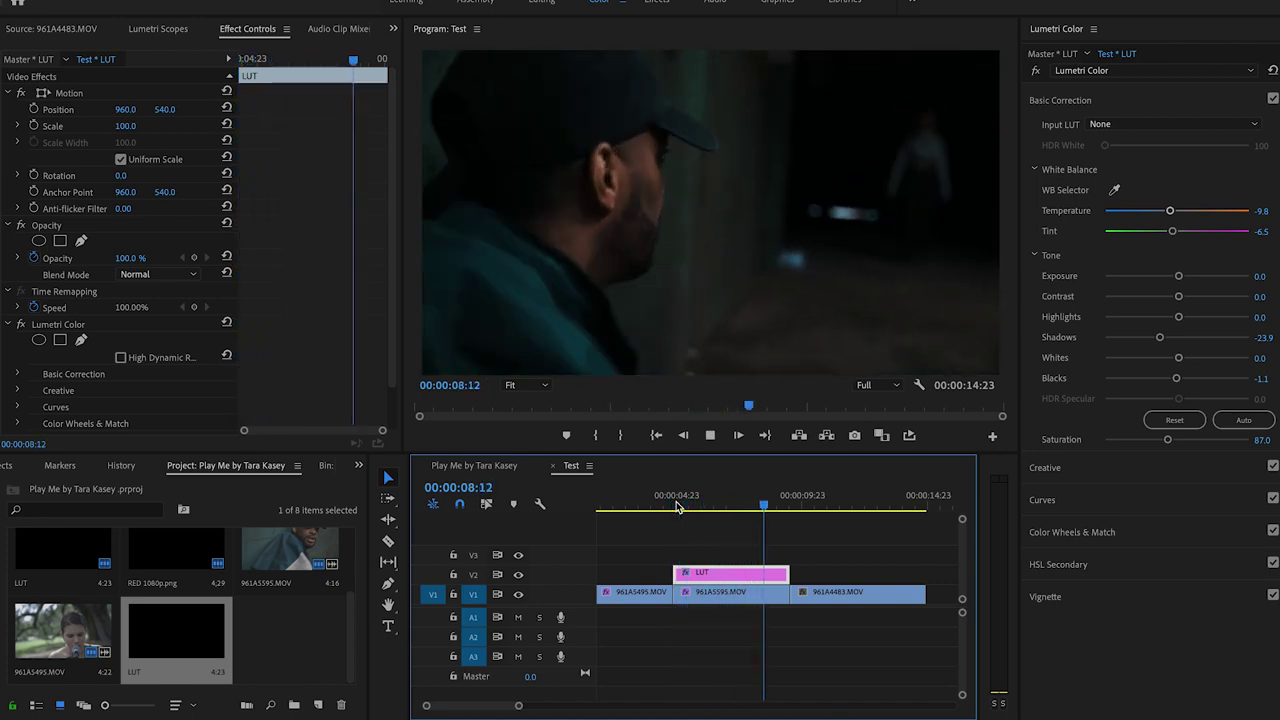
{"action": "left_click", "coordinate": [677, 507]}
Compare the second clip with and without the LUT layer and its own color effects, leaving everything enabled, and play it.
{"action": "left_click", "coordinate": [720, 591]}
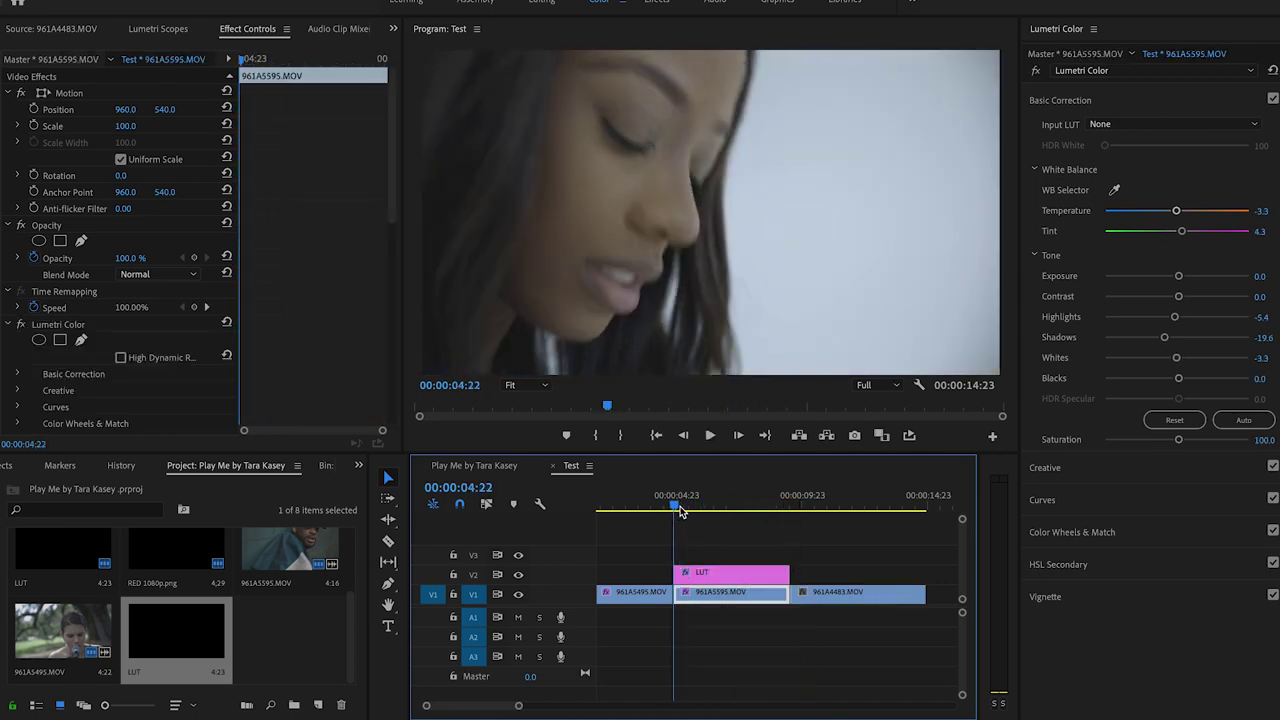
{"action": "scroll", "coordinate": [288, 262], "scroll_direction": "down", "scroll_amount": 1}
{"action": "scroll", "coordinate": [288, 267], "scroll_direction": "down", "scroll_amount": 5}
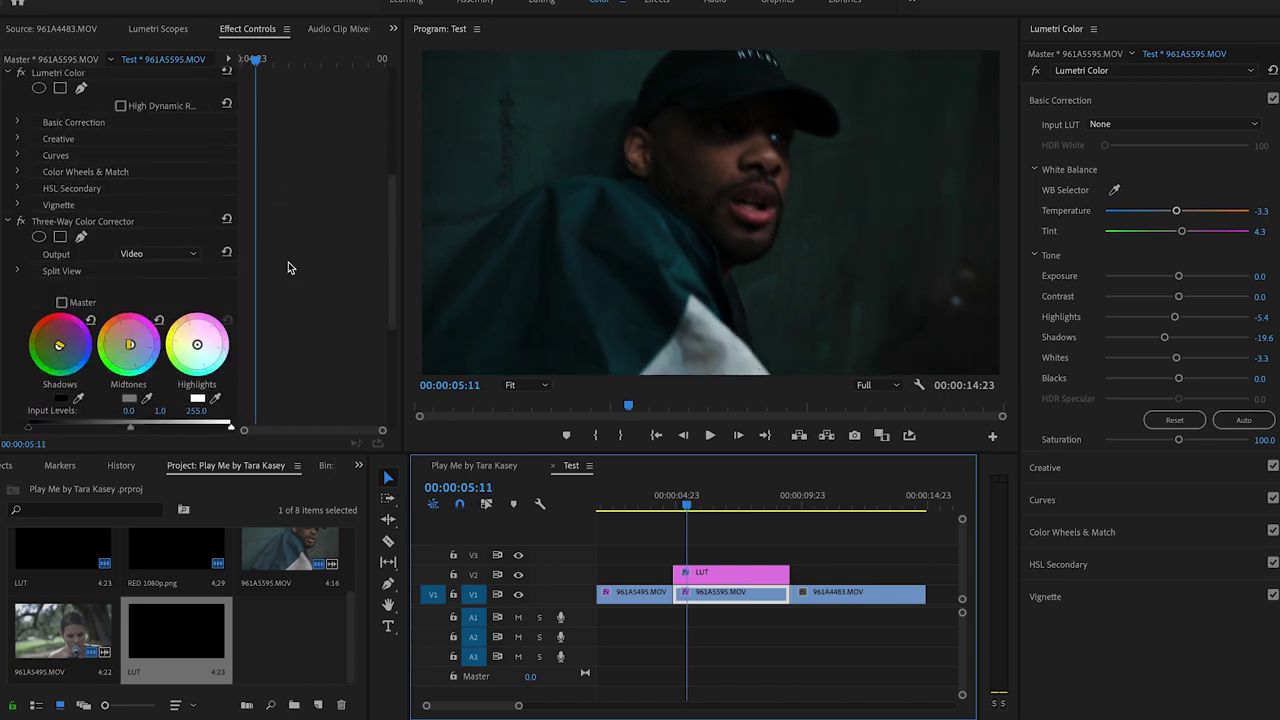
{"action": "scroll", "coordinate": [288, 267], "scroll_direction": "up", "scroll_amount": 4}
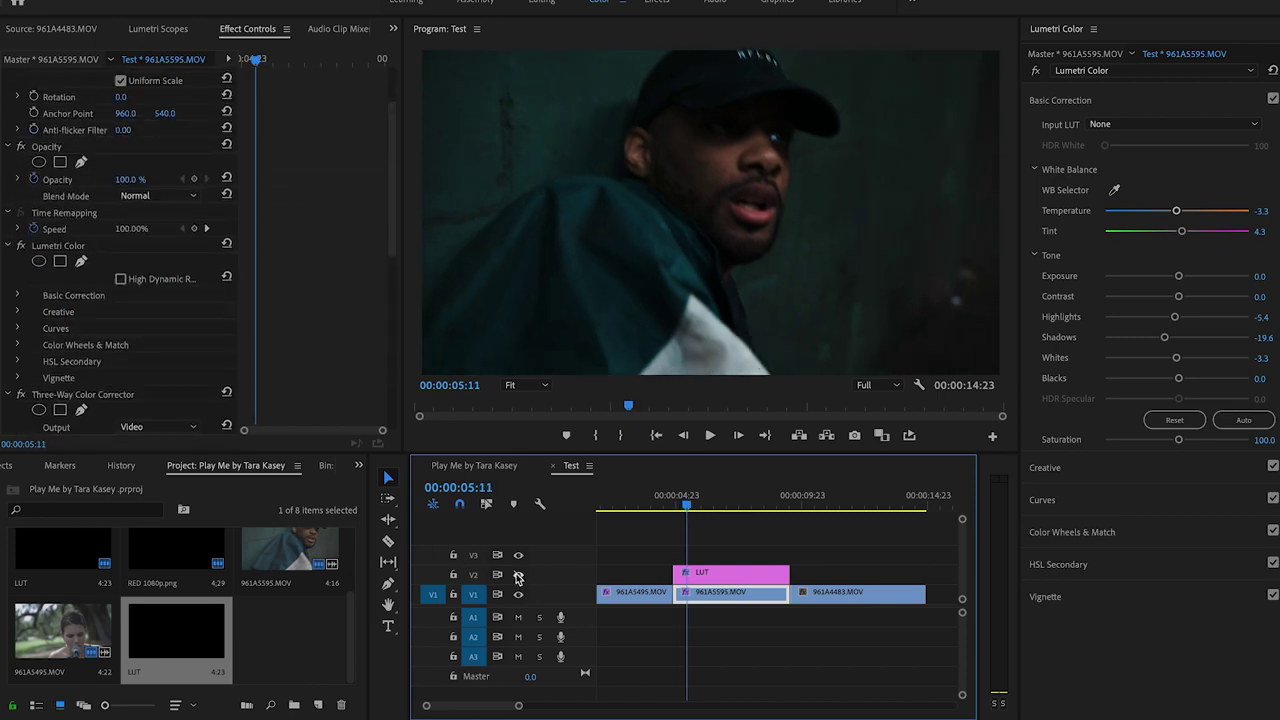
{"action": "left_click", "coordinate": [518, 576]}
{"action": "scroll", "coordinate": [95, 258], "scroll_direction": "down", "scroll_amount": 4}
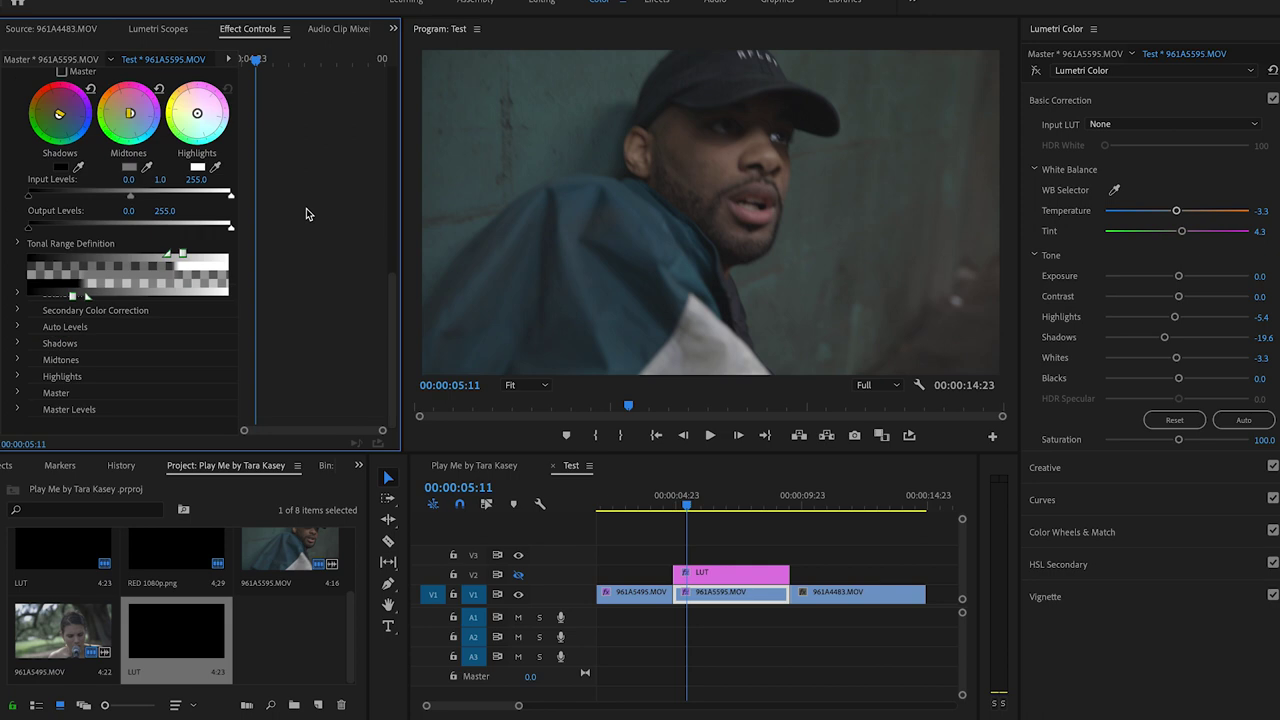
{"action": "scroll", "coordinate": [306, 208], "scroll_direction": "up", "scroll_amount": 5}
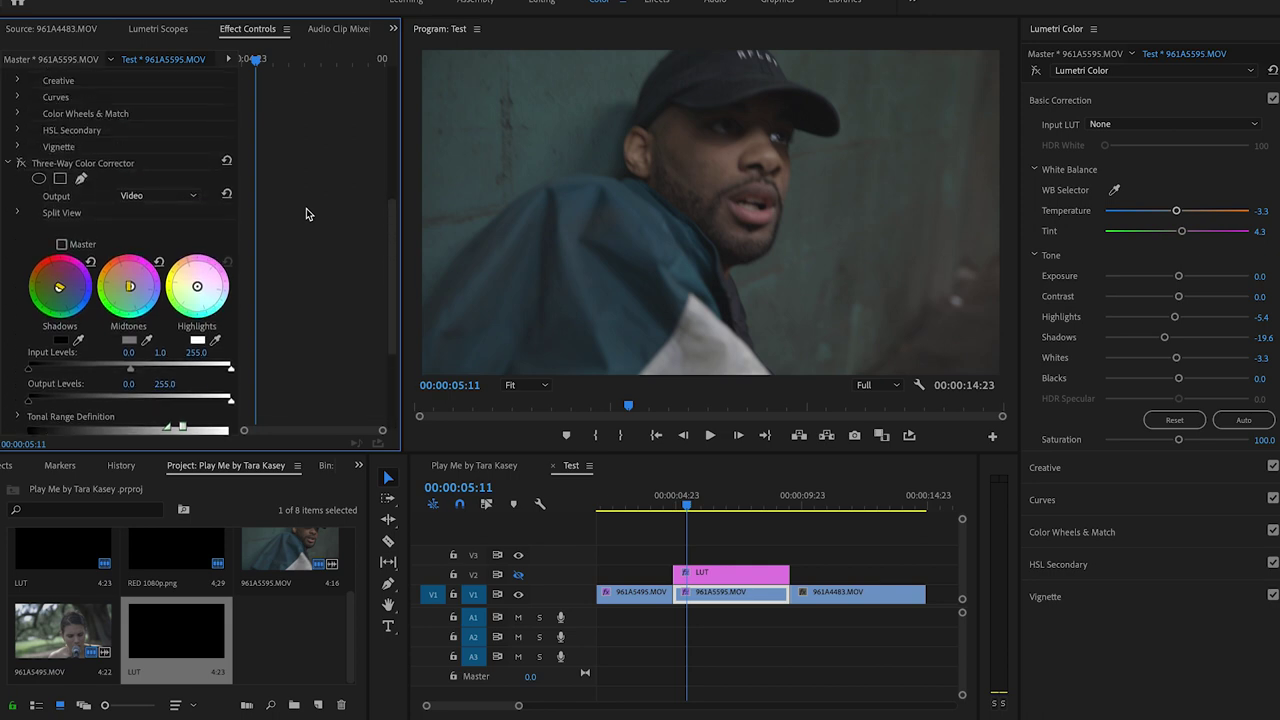
{"action": "scroll", "coordinate": [306, 208], "scroll_direction": "up", "scroll_amount": 1}
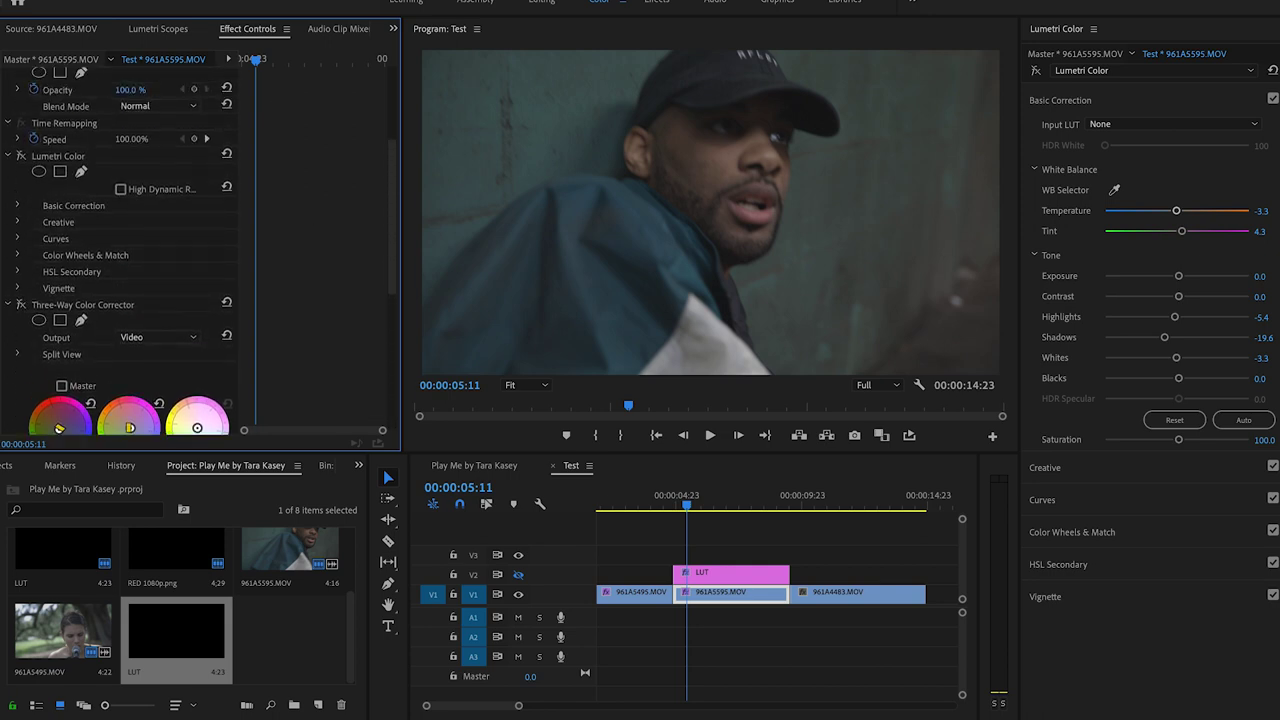
{"action": "left_click", "coordinate": [21, 156]}
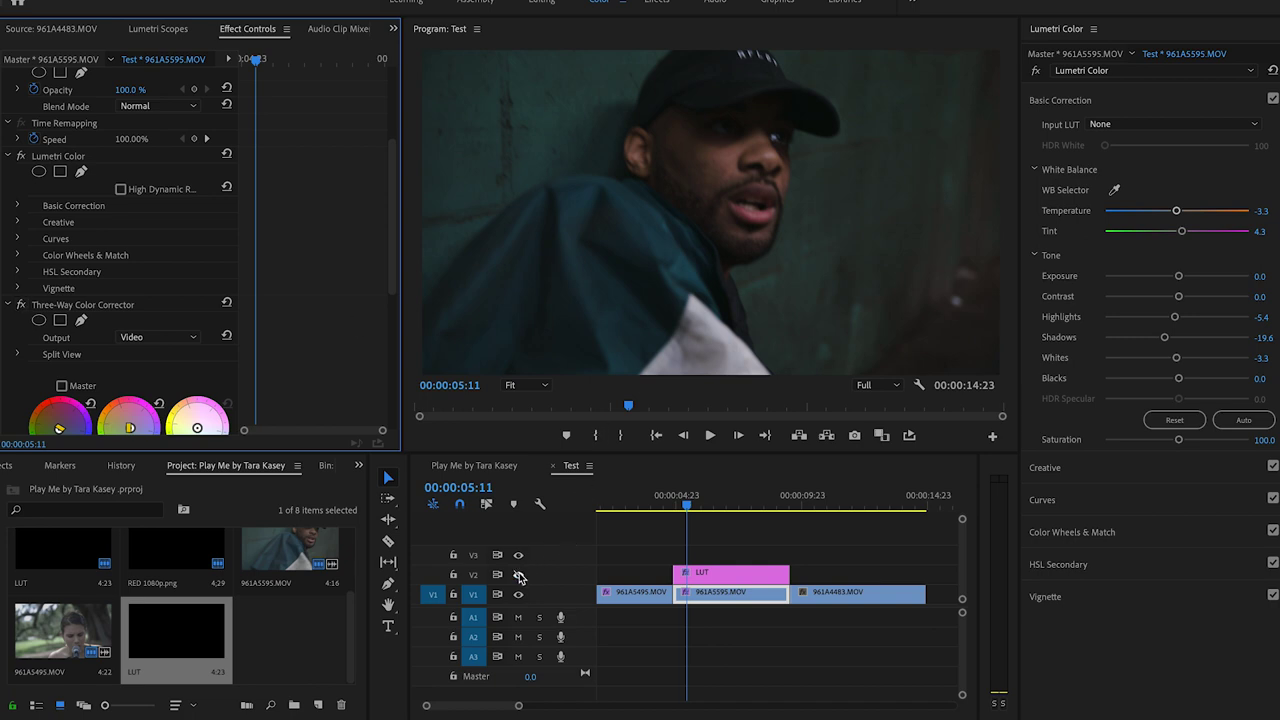
{"action": "left_click", "coordinate": [518, 575]}
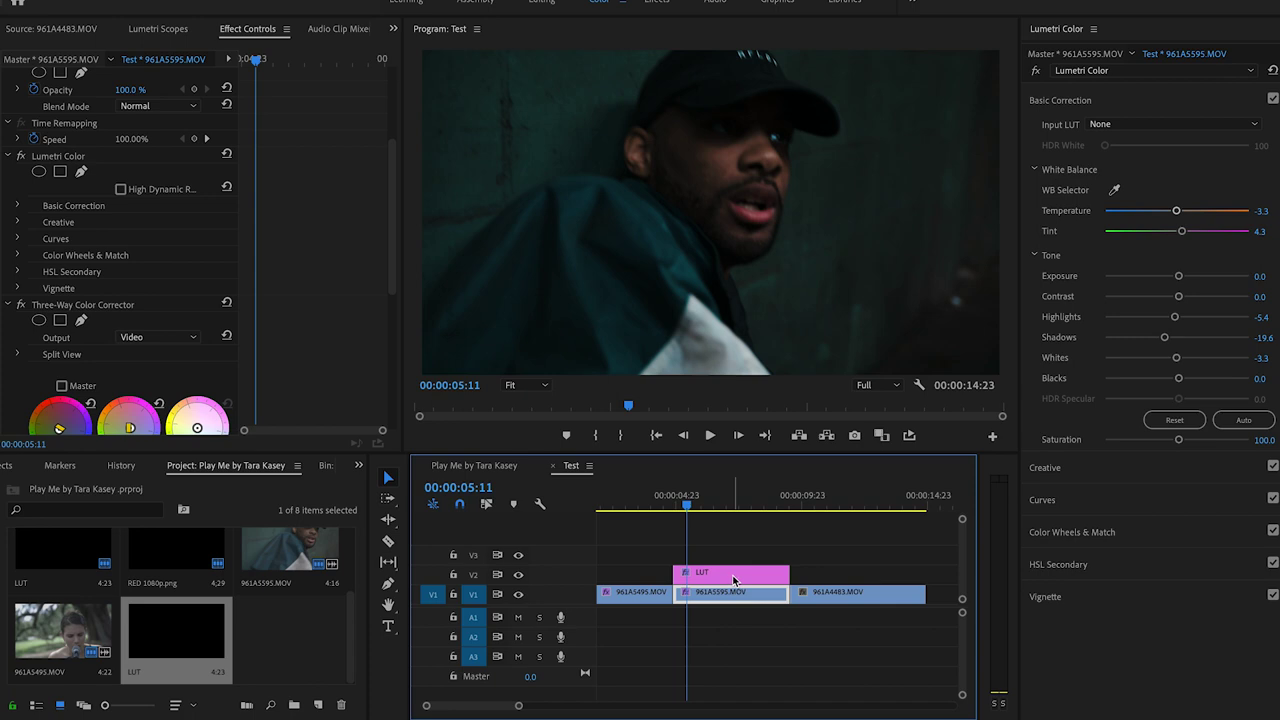
{"action": "key", "text": "space"}
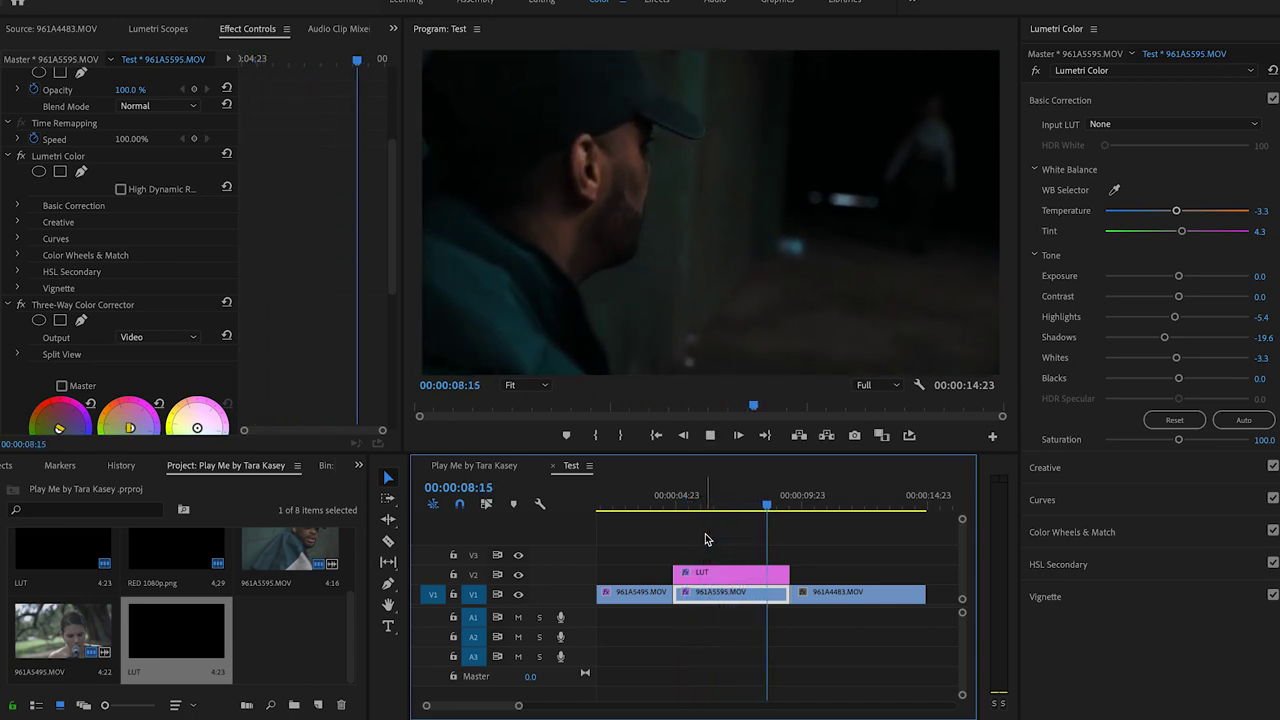
Shape the third clip's RGB master curve into an S-curve with lowered shadows and slightly adjusted highlights.
{"action": "left_click", "coordinate": [838, 509]}
{"action": "left_click_drag", "start_coordinate": [742, 510], "coordinate": [788, 518]}
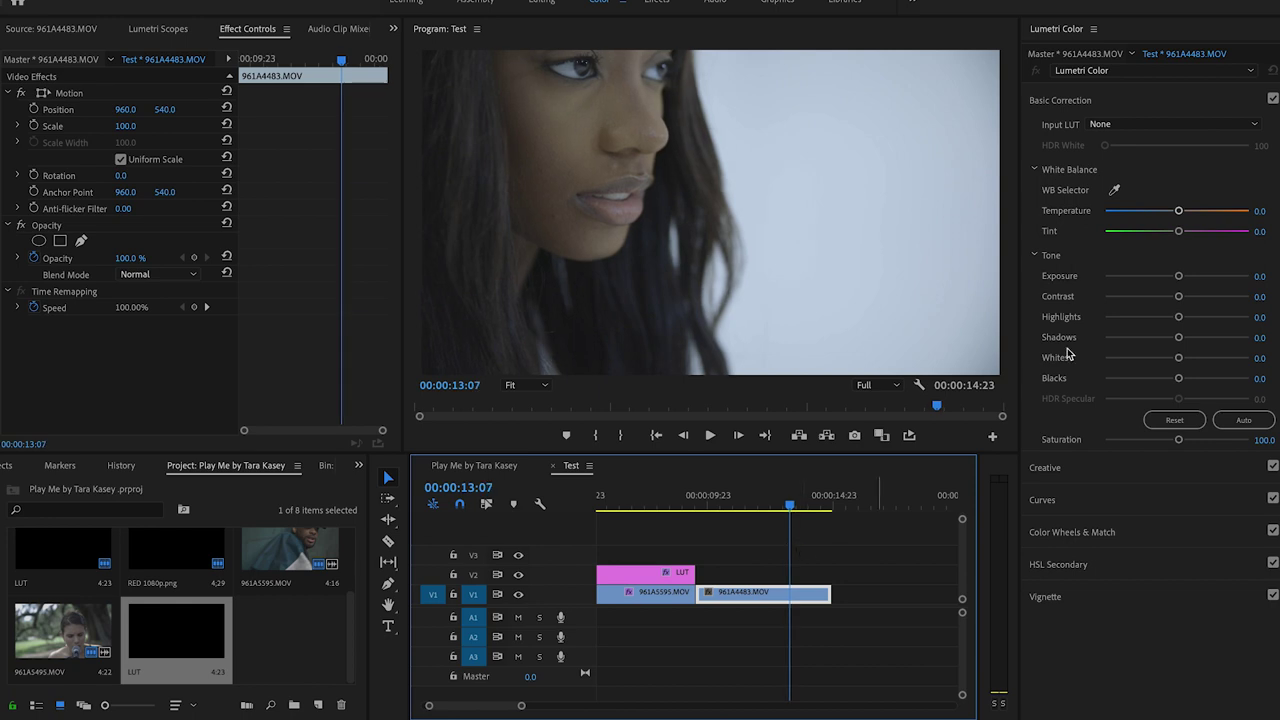
{"action": "left_click", "coordinate": [1087, 503]}
{"action": "left_click", "coordinate": [1148, 385]}
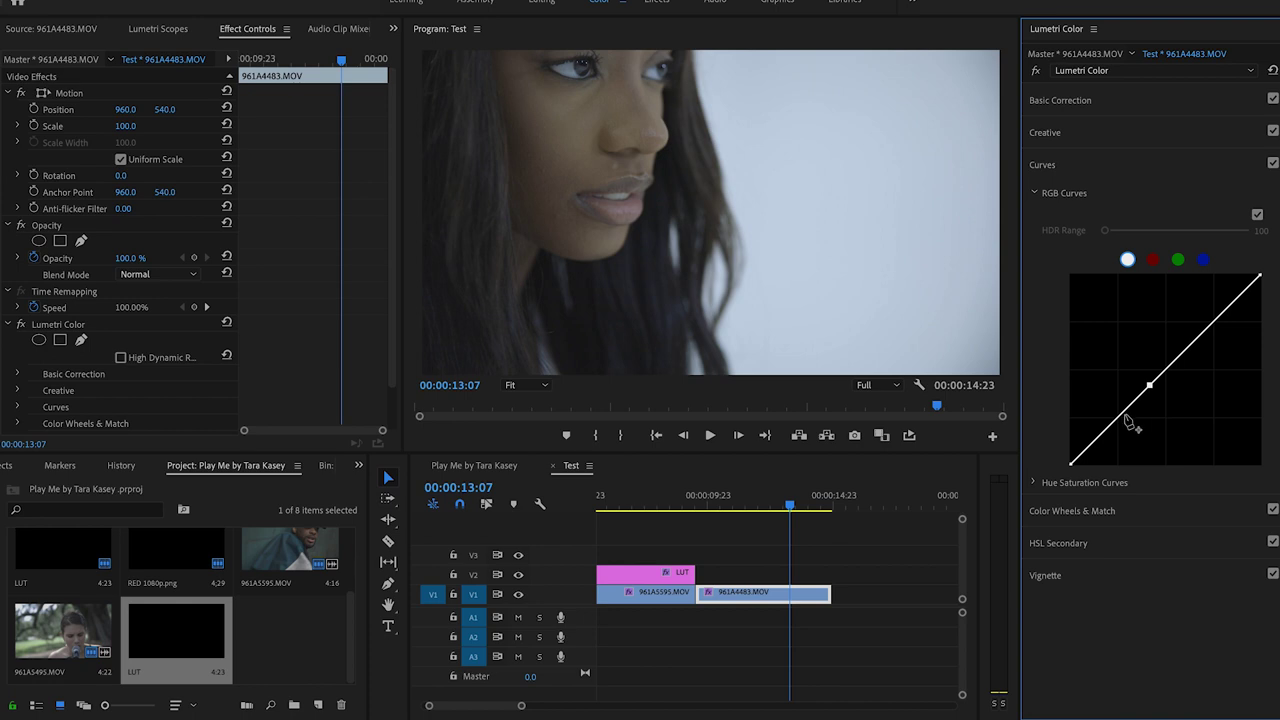
{"action": "left_click", "coordinate": [1134, 422]}
{"action": "left_click_drag", "start_coordinate": [1135, 424], "coordinate": [1130, 424]}
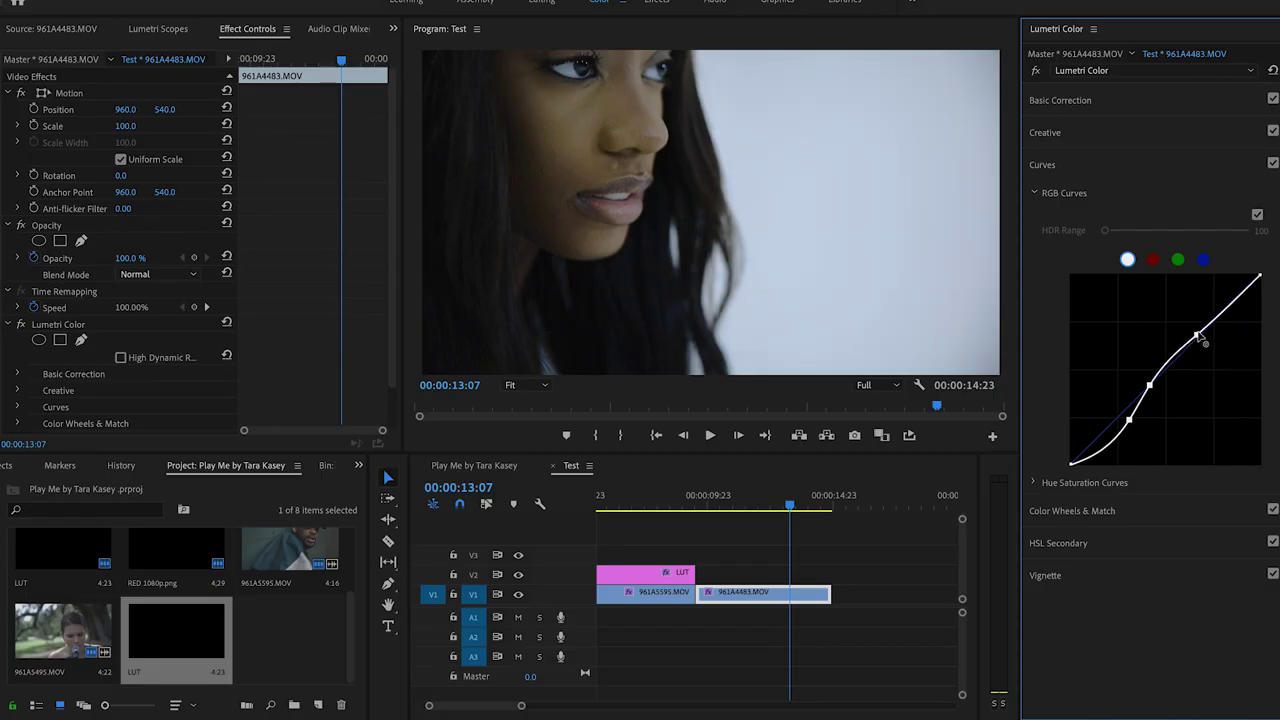
{"action": "left_click_drag", "start_coordinate": [1198, 333], "coordinate": [1209, 322]}
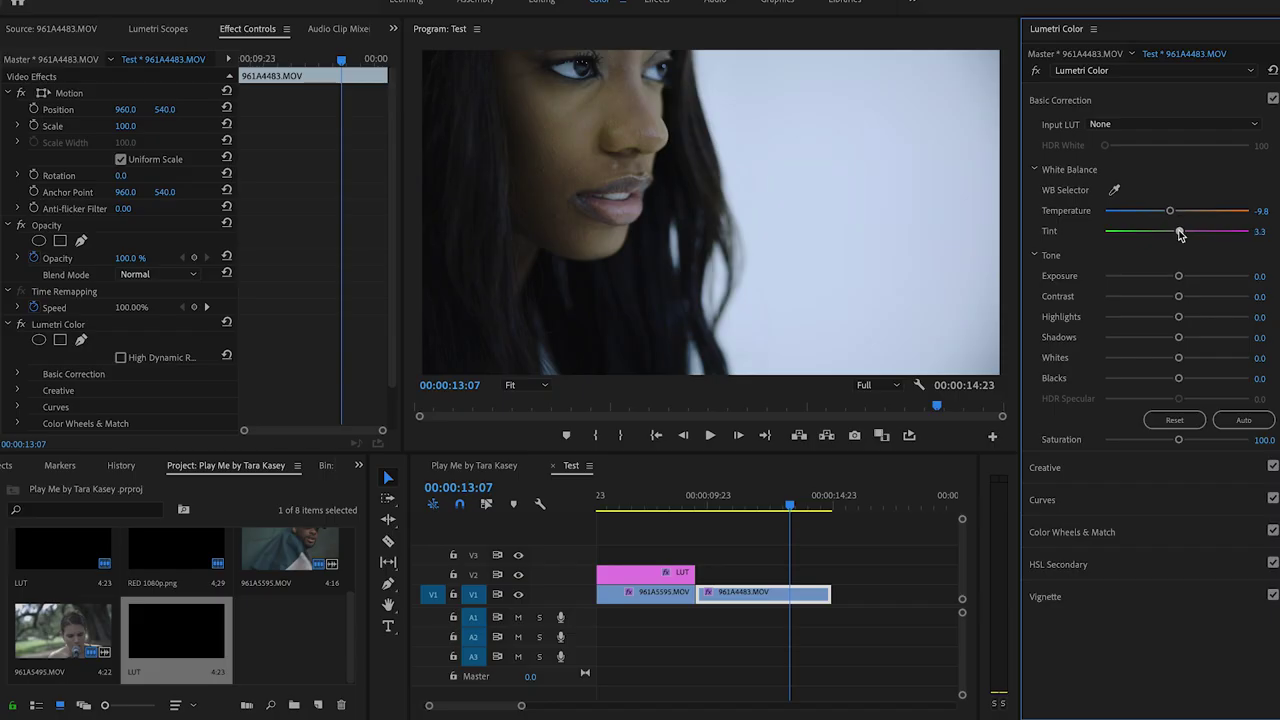
Set the third clip's temperature to -9.8 and tint to about 3.3, and adjust its shadows and highlights.
{"action": "left_click_drag", "start_coordinate": [1182, 233], "coordinate": [1183, 234]}
{"action": "left_click_drag", "start_coordinate": [1178, 337], "coordinate": [1197, 318]}
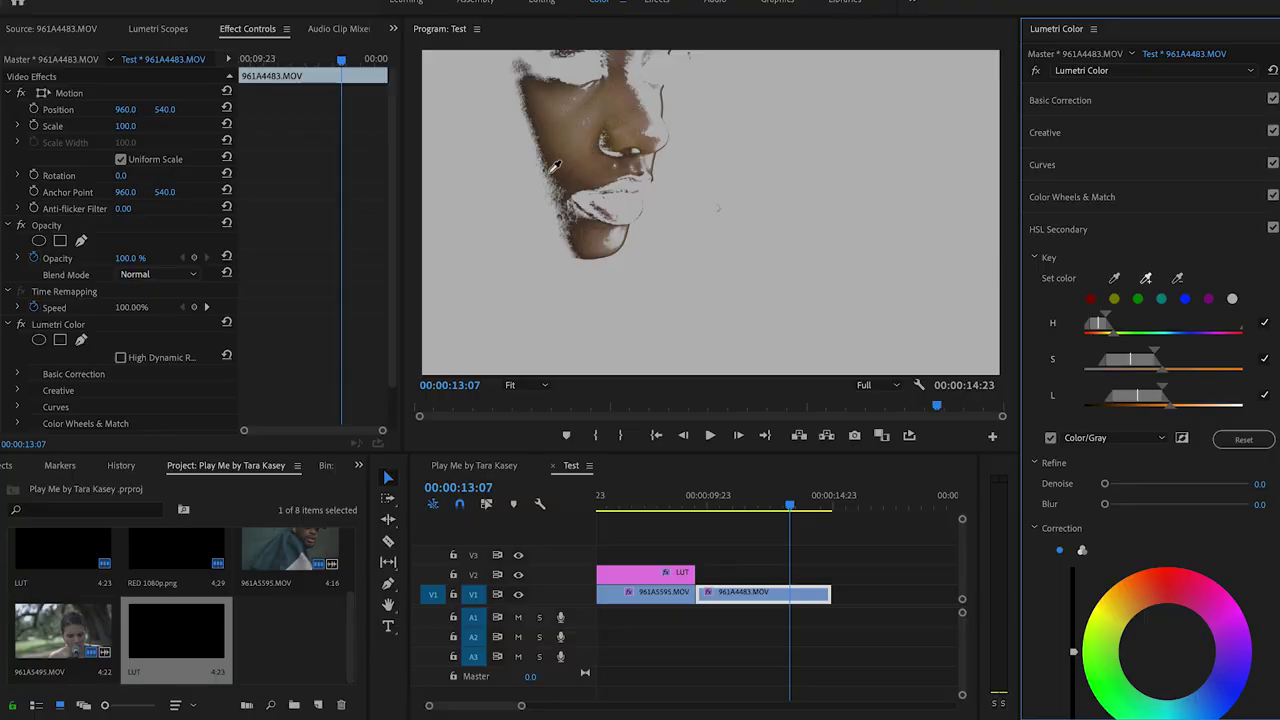
Add more facial skin areas to the third clip's HSL key, set denoise to 11.4 and blur to 5.1, and show the three-way correction wheels.
{"action": "left_click", "coordinate": [530, 100]}
{"action": "left_click", "coordinate": [638, 65]}
{"action": "left_click", "coordinate": [538, 198]}
{"action": "left_click", "coordinate": [1050, 437]}
{"action": "left_click_drag", "start_coordinate": [1106, 487], "coordinate": [1128, 508]}
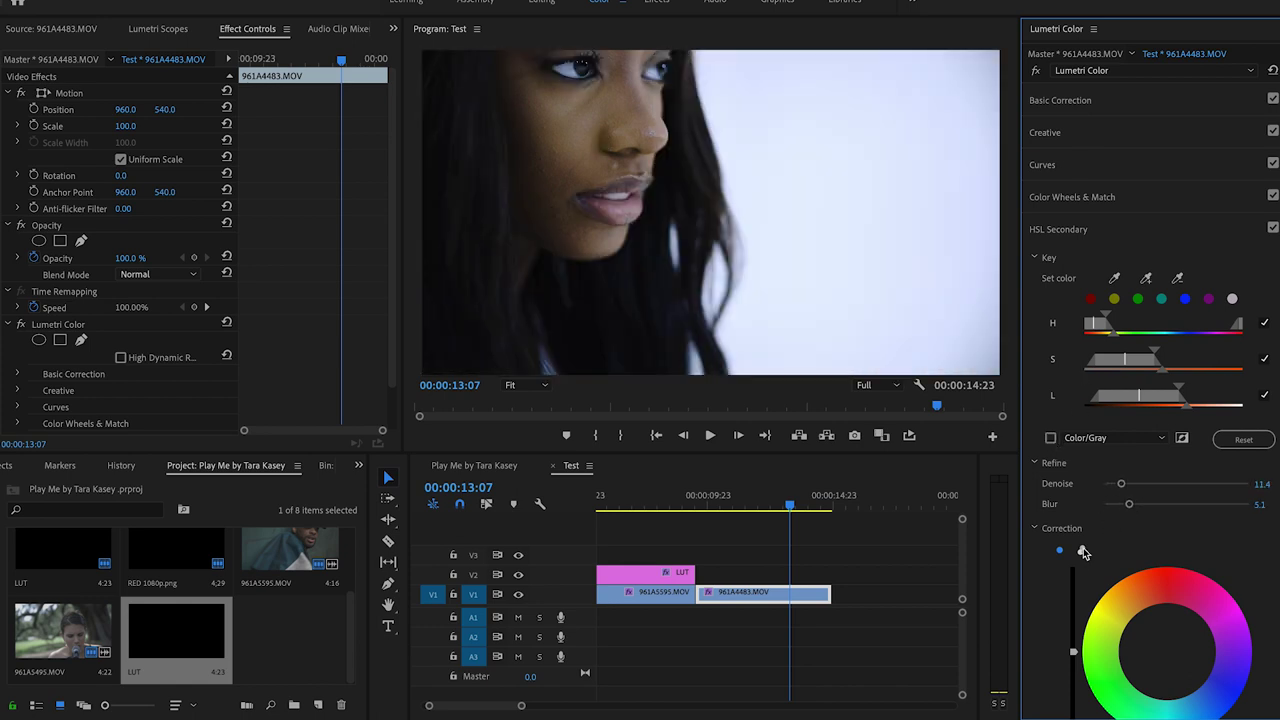
{"action": "left_click", "coordinate": [1081, 550]}
{"action": "scroll", "coordinate": [1140, 425], "scroll_direction": "down", "scroll_amount": 4}
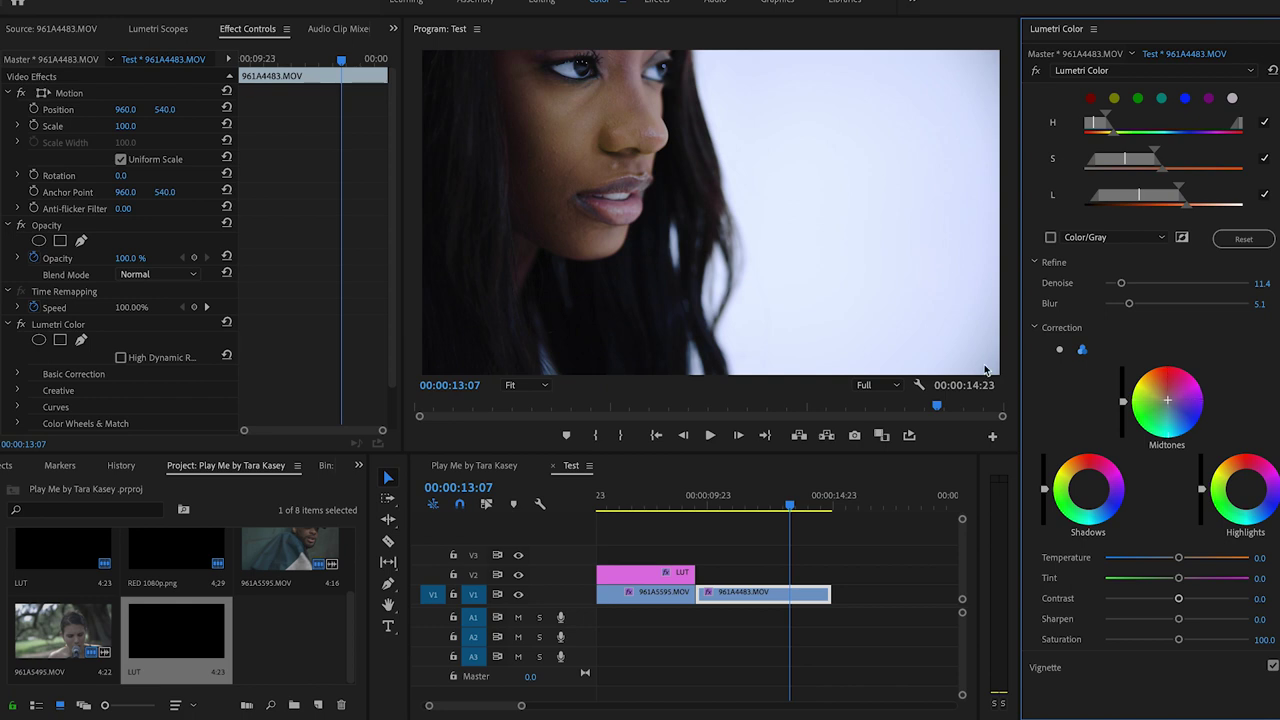
Show the vectorscope beside the waveform in the Lumetri scopes and nudge the skin key's midtones slightly toward red.
{"action": "left_click", "coordinate": [157, 30]}
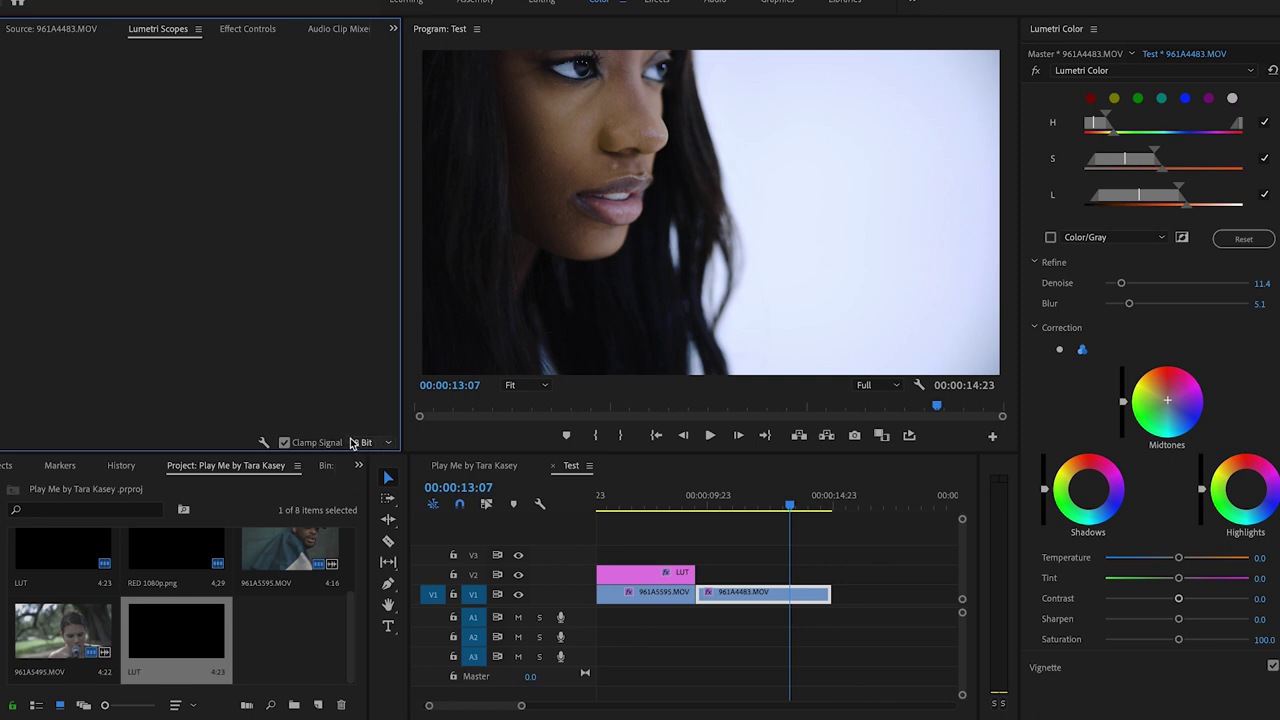
{"action": "left_click", "coordinate": [263, 442]}
{"action": "left_click", "coordinate": [316, 466]}
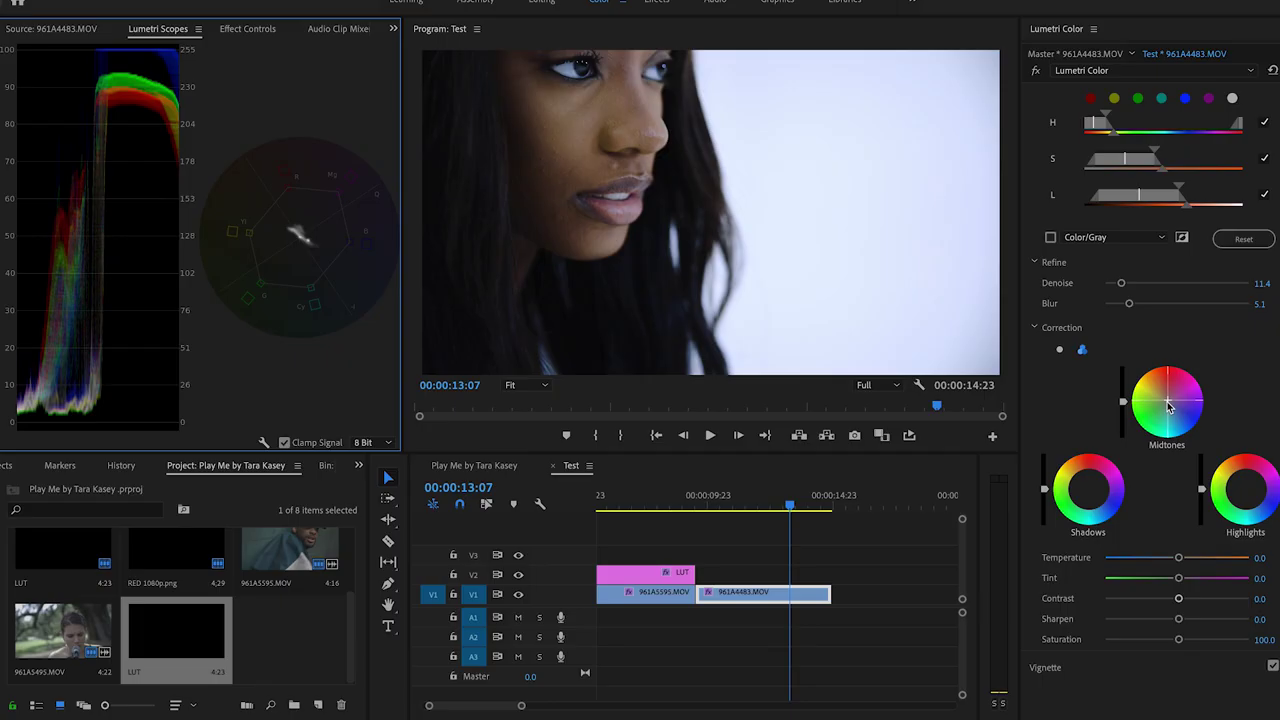
{"action": "left_click", "coordinate": [1172, 402]}
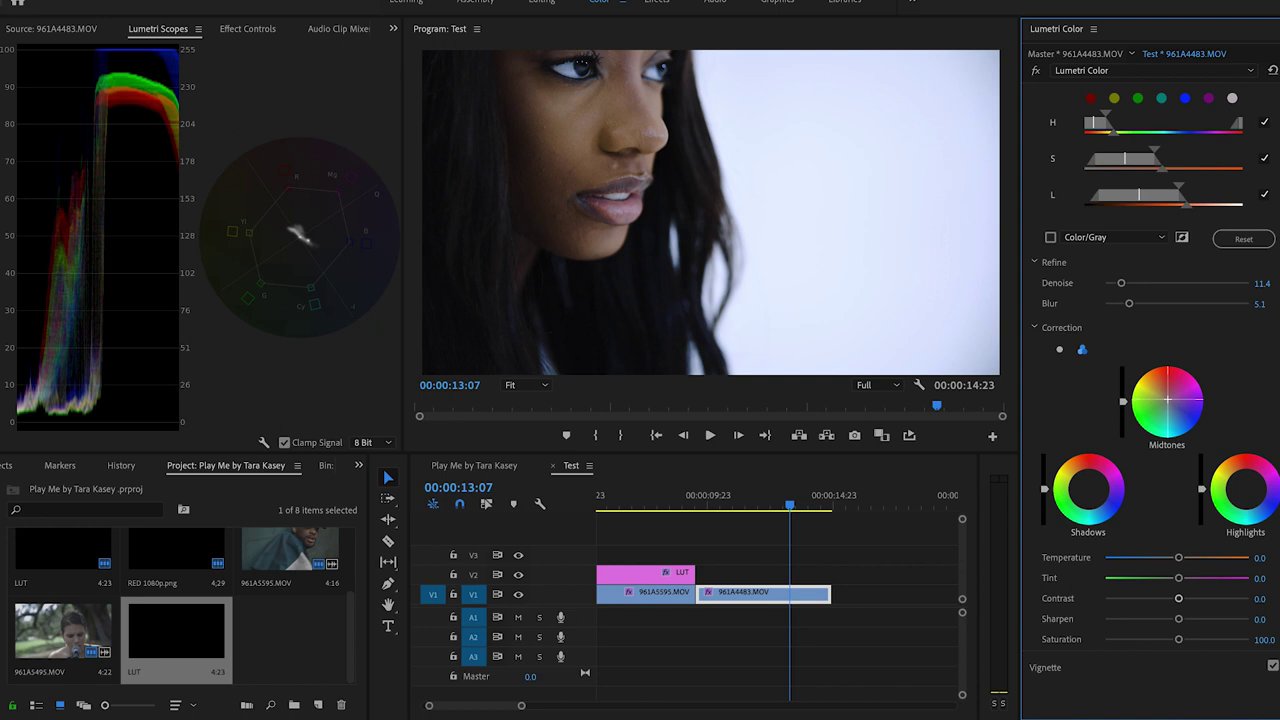
{"action": "left_click_drag", "start_coordinate": [1167, 399], "coordinate": [1168, 397]}
{"action": "left_click_drag", "start_coordinate": [1168, 397], "coordinate": [1167, 398]}
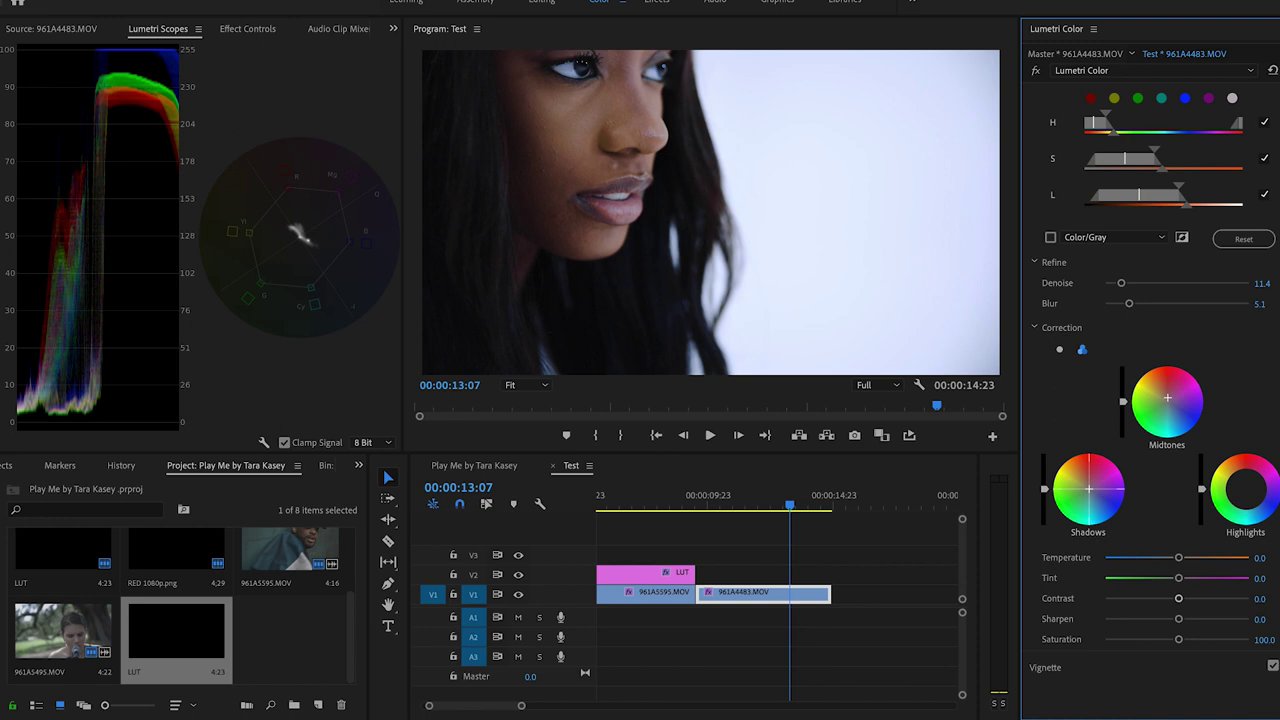
Fine-tune the skin correction's shadow tint and slightly reduce its saturation, leaving contrast at 0.
{"action": "left_click_drag", "start_coordinate": [1088, 489], "coordinate": [1082, 489]}
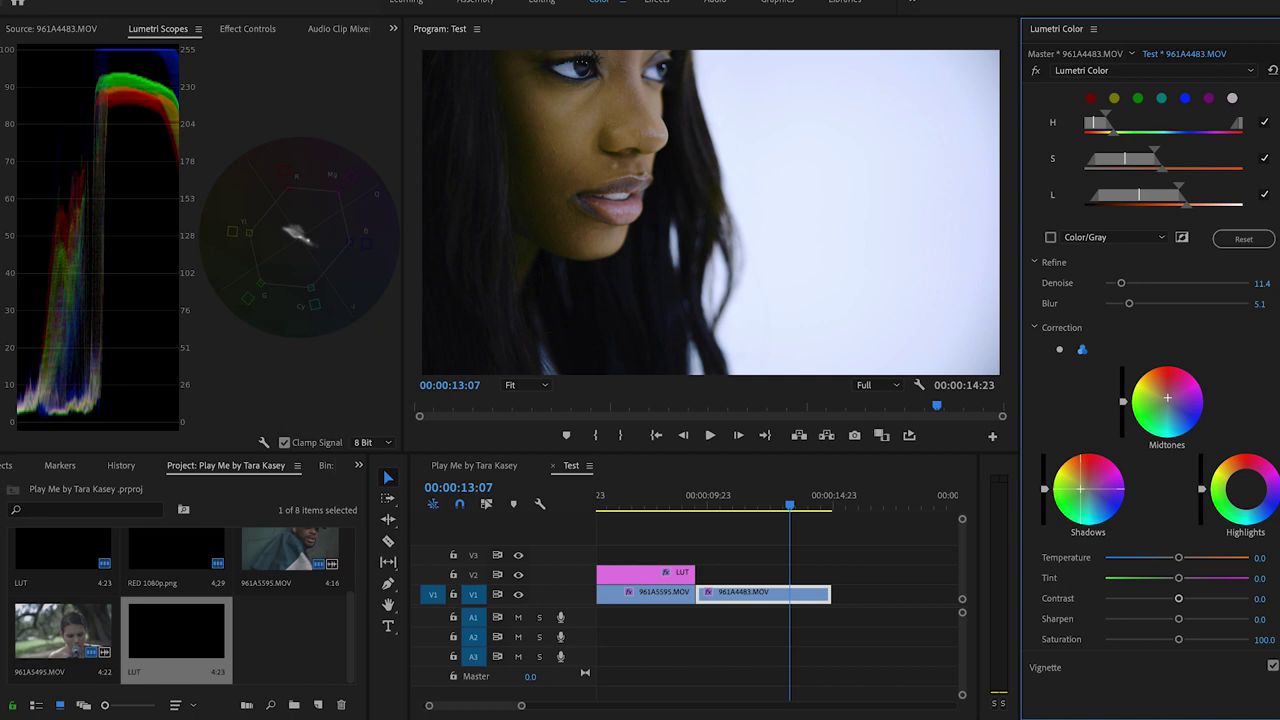
{"action": "left_click_drag", "start_coordinate": [1081, 489], "coordinate": [1089, 489]}
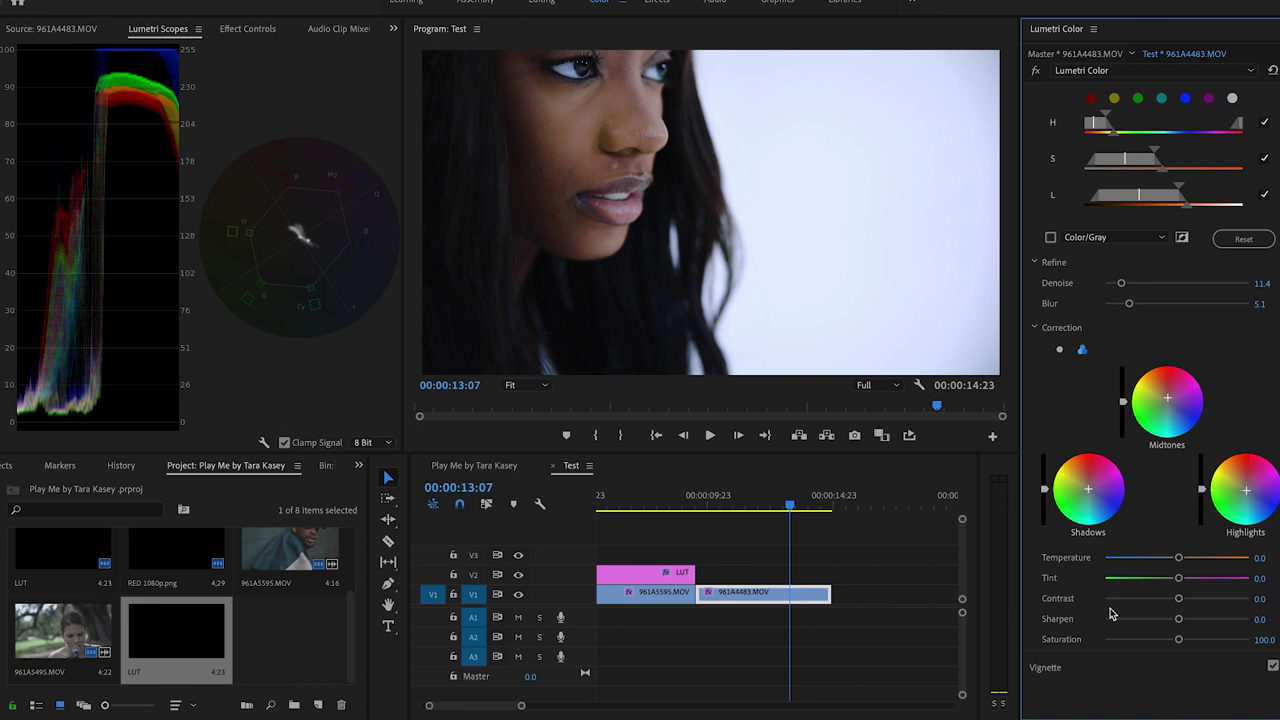
{"action": "left_click_drag", "start_coordinate": [1180, 601], "coordinate": [1209, 597]}
{"action": "double_click", "coordinate": [1178, 598]}
{"action": "left_click_drag", "start_coordinate": [1178, 639], "coordinate": [1172, 641]}
Compare the third clip with and without the HSL Secondary correction, leaving it enabled, and collapse that section.
{"action": "scroll", "coordinate": [1262, 384], "scroll_direction": "up", "scroll_amount": 2}
{"action": "scroll", "coordinate": [1250, 220], "scroll_direction": "up", "scroll_amount": 2}
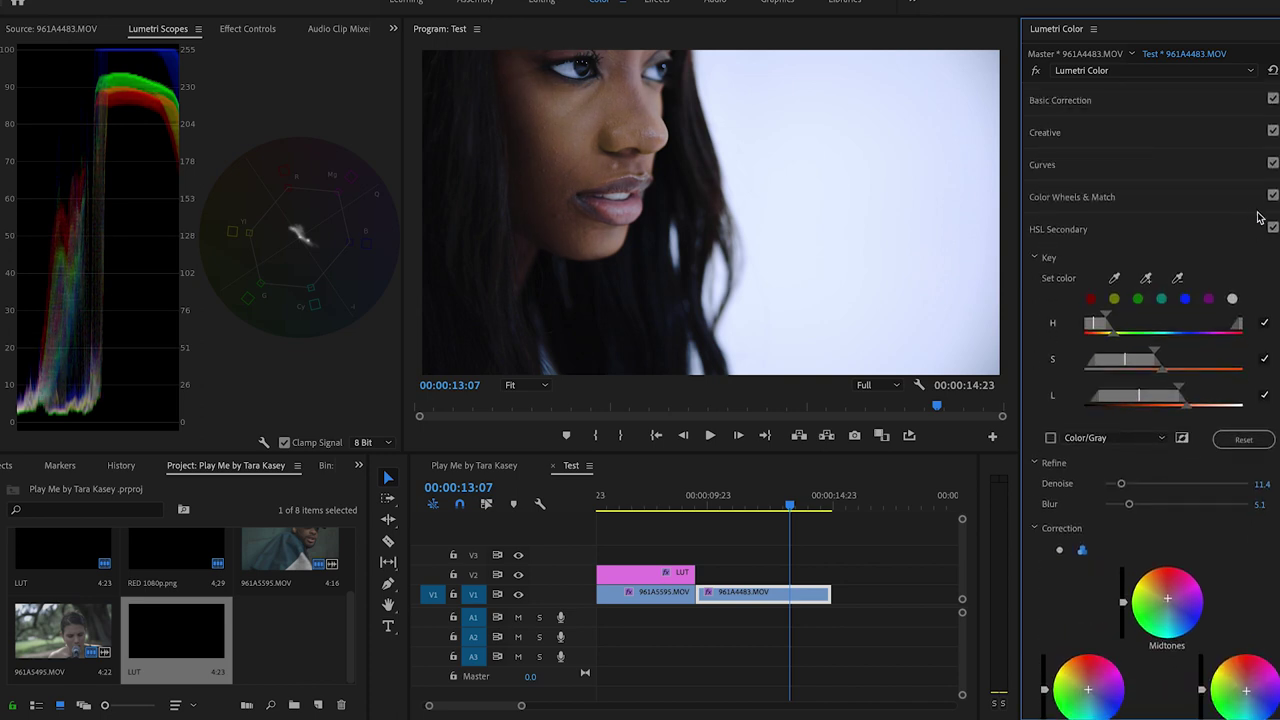
{"action": "left_click", "coordinate": [1272, 229]}
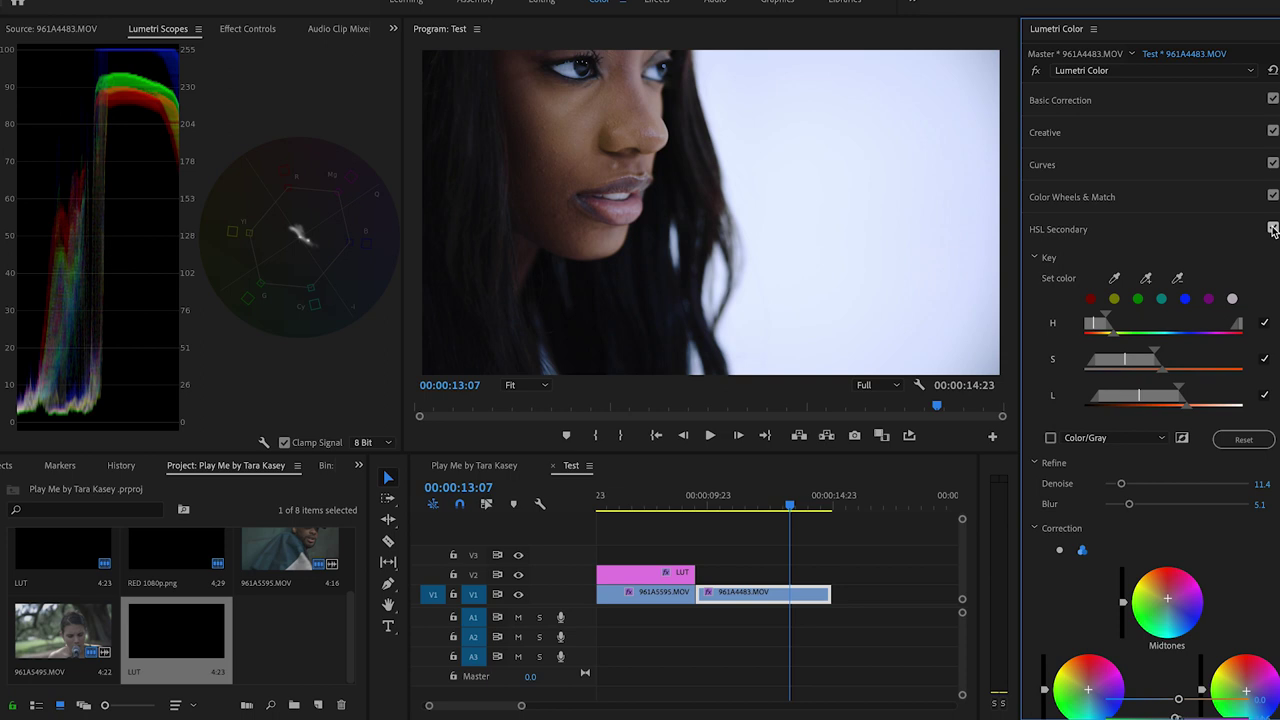
{"action": "left_click", "coordinate": [1107, 233]}
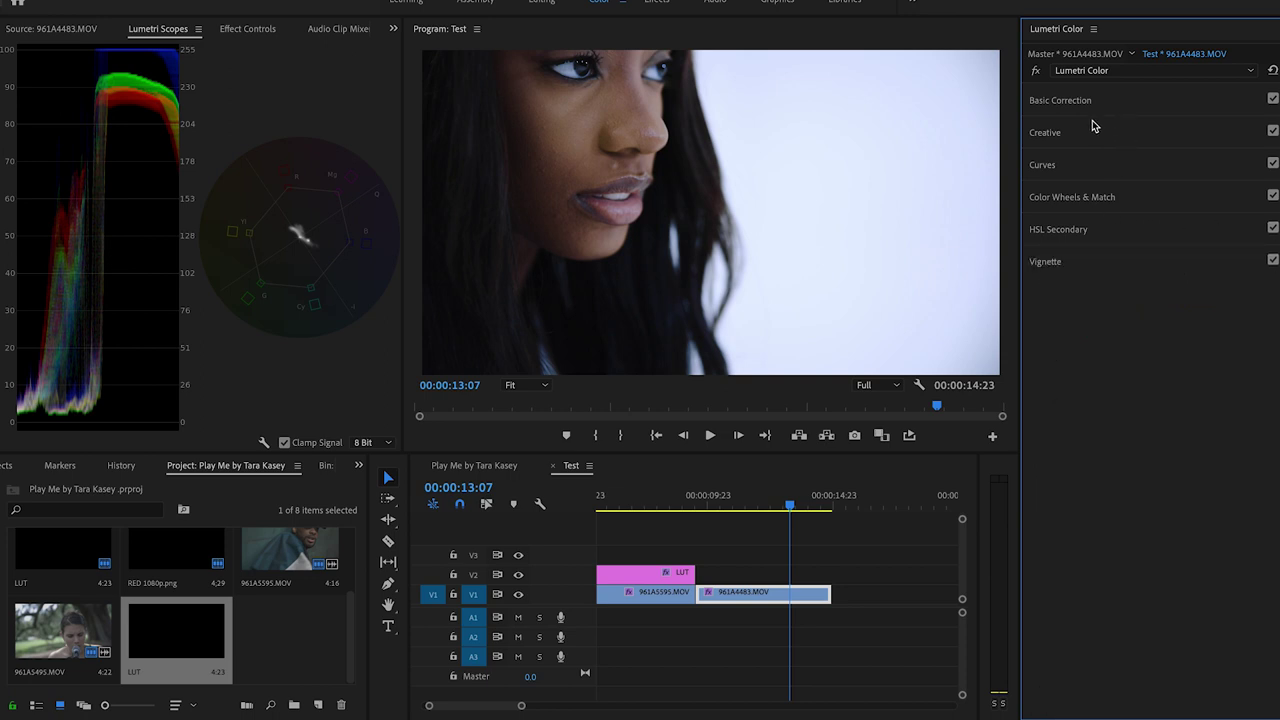
Search the effects for "three" and apply the Three-Way Color Corrector to the third clip, 961A4483.MOV.
{"action": "left_click", "coordinate": [246, 29]}
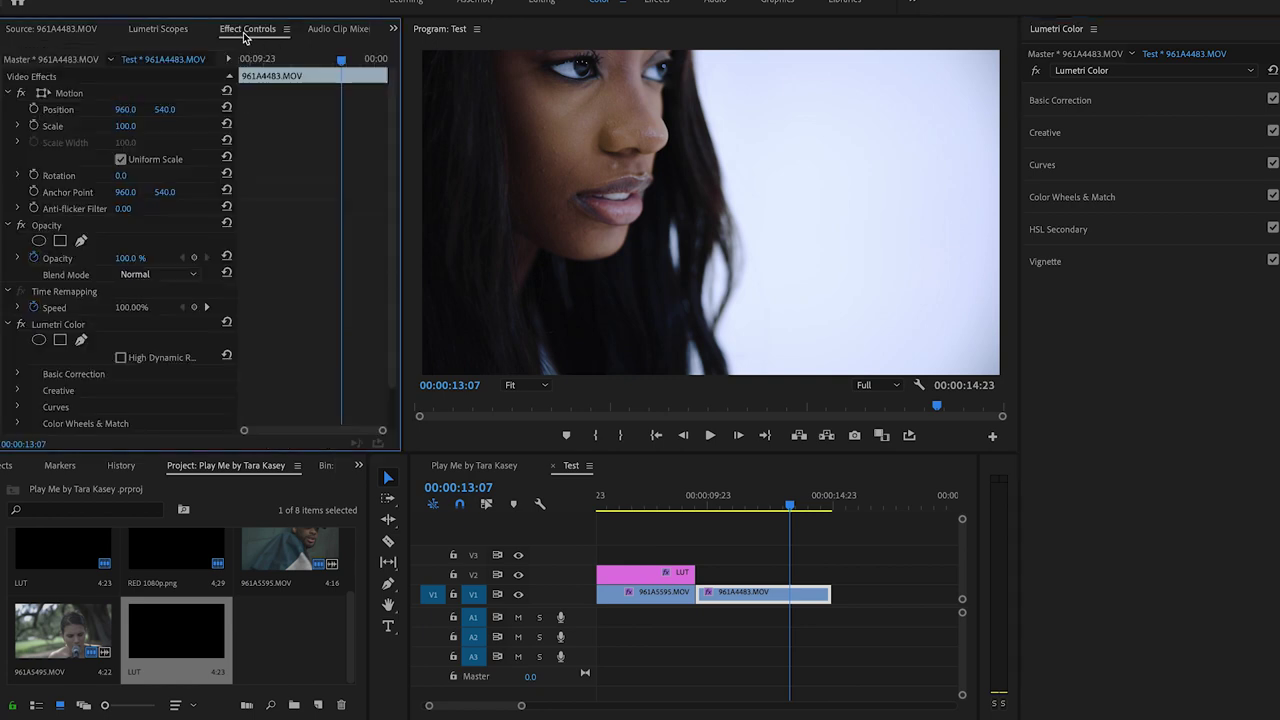
{"action": "left_click", "coordinate": [359, 466]}
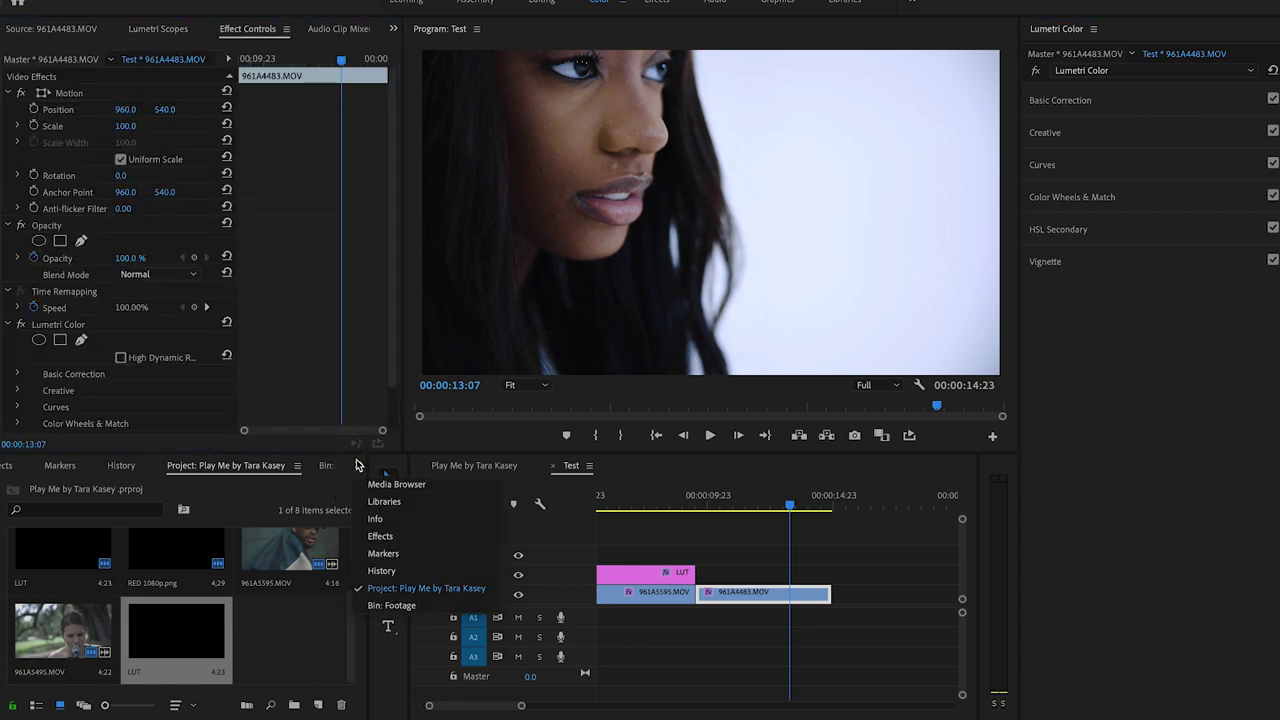
{"action": "left_click", "coordinate": [390, 532]}
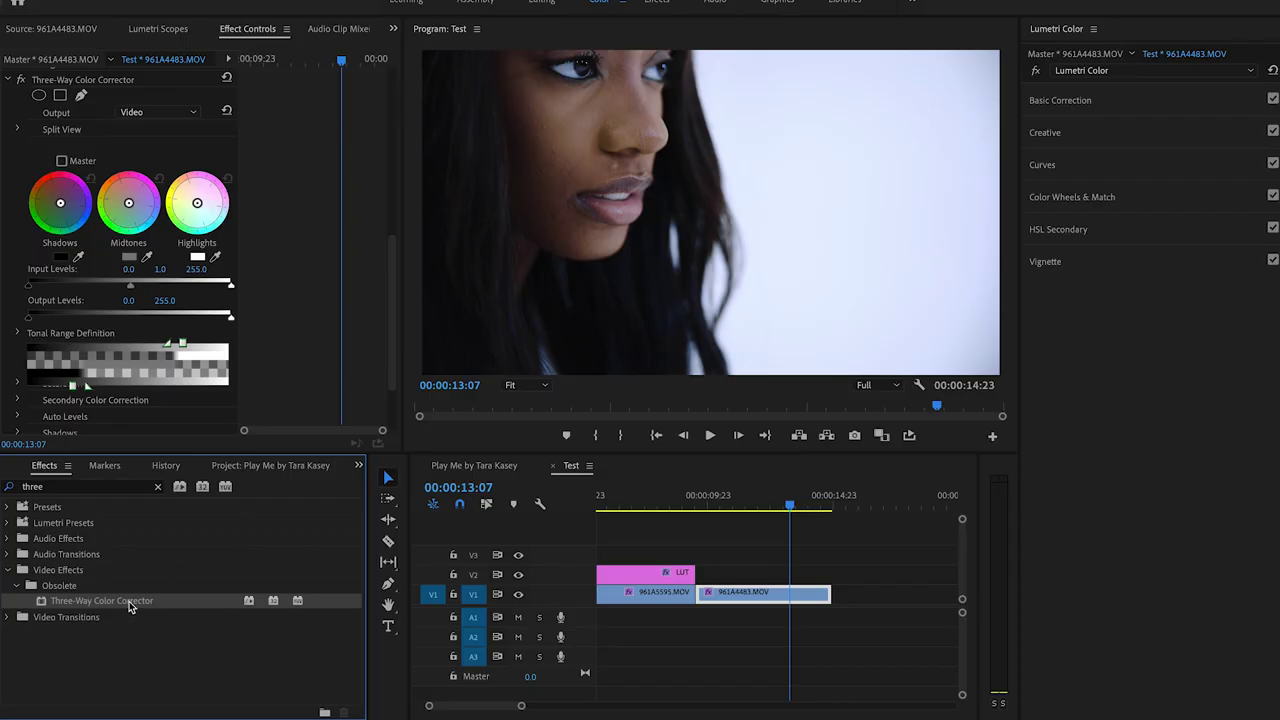
{"action": "left_click_drag", "start_coordinate": [128, 606], "coordinate": [778, 594]}
Shift the color balance of the Three-Way Color Corrector's shadows, highlights and midtones slightly away from neutral.
{"action": "scroll", "coordinate": [278, 242], "scroll_direction": "up", "scroll_amount": 1}
{"action": "left_click_drag", "start_coordinate": [63, 252], "coordinate": [43, 257]}
{"action": "left_click_drag", "start_coordinate": [57, 264], "coordinate": [62, 253]}
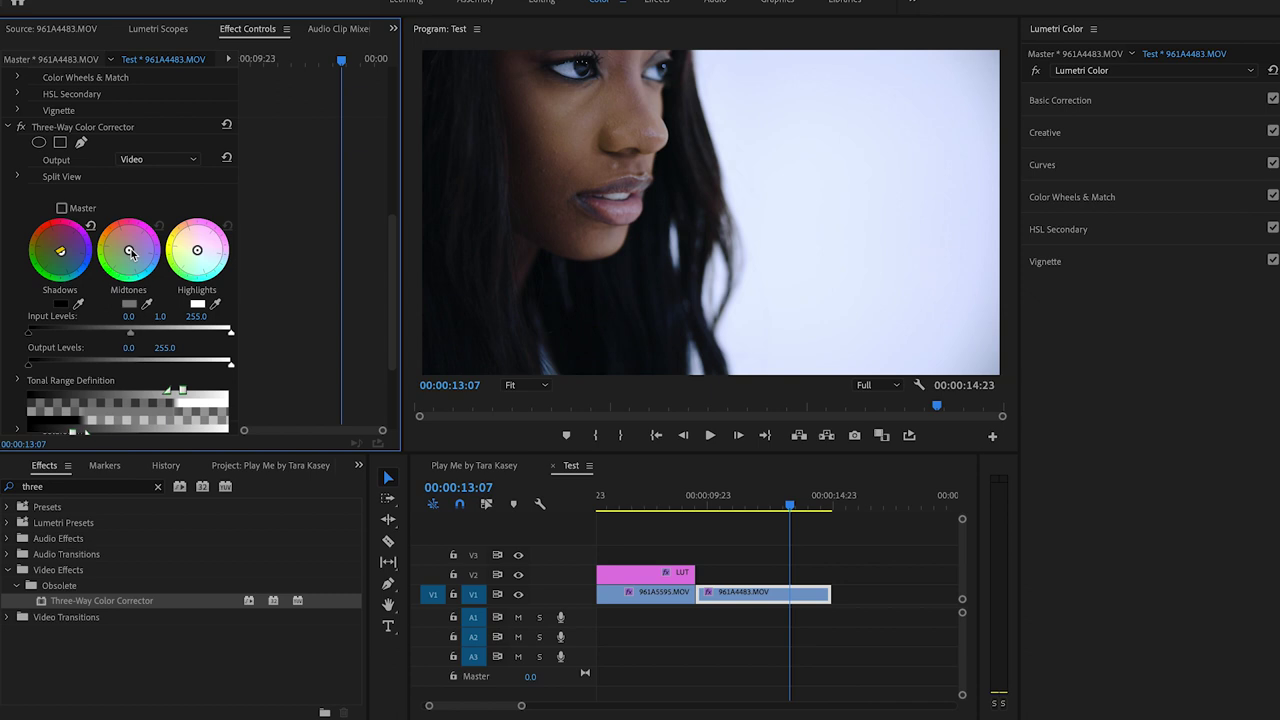
{"action": "left_click_drag", "start_coordinate": [197, 250], "coordinate": [201, 255]}
{"action": "mouse_move", "coordinate": [132, 254]}
{"action": "left_mouse_down"}
{"action": "mouse_move", "coordinate": [128, 266]}
{"action": "mouse_move", "coordinate": [142, 262]}
{"action": "mouse_move", "coordinate": [126, 251]}
{"action": "left_mouse_up"}
{"action": "left_click_drag", "start_coordinate": [128, 251], "coordinate": [131, 251]}
Try the F-6800-LOG creative look on the third clip and preview the looks preceding it.
{"action": "left_click", "coordinate": [1115, 97]}
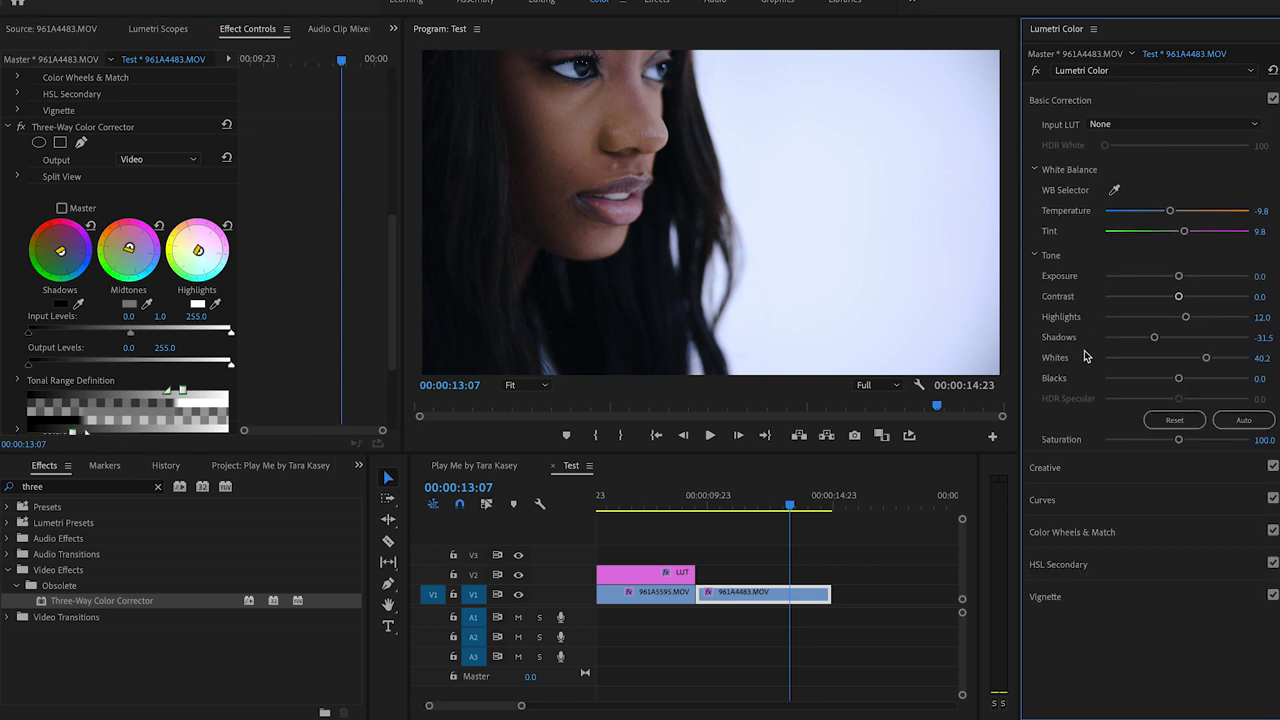
{"action": "left_click", "coordinate": [1080, 469]}
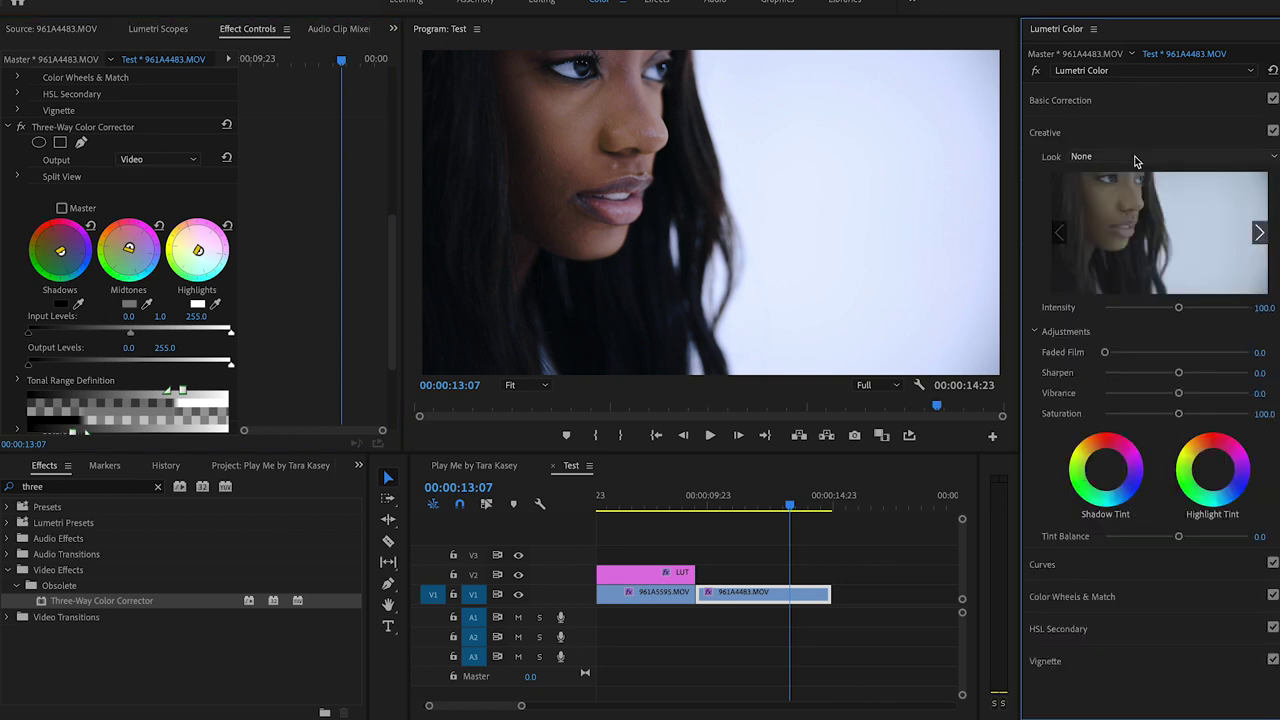
{"action": "left_click", "coordinate": [1135, 156]}
{"action": "scroll", "coordinate": [1108, 370], "scroll_direction": "down", "scroll_amount": 3}
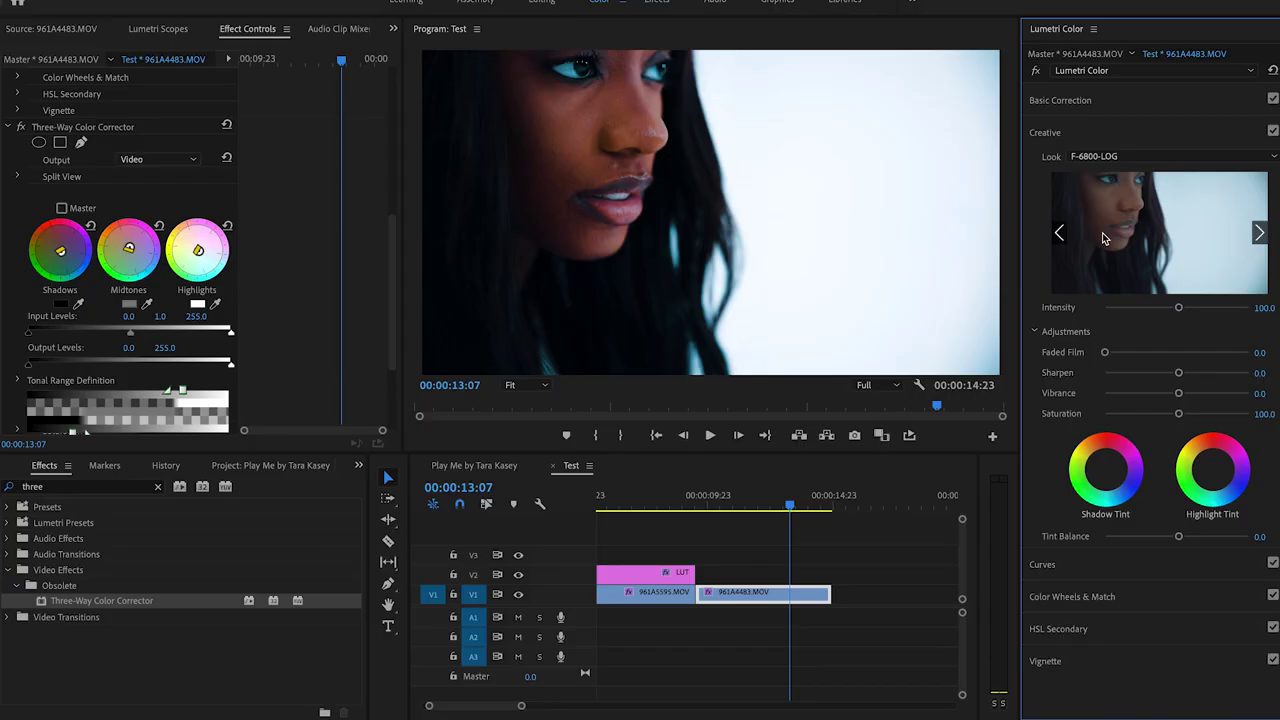
{"action": "left_click", "coordinate": [1060, 232]}
{"action": "left_click", "coordinate": [1060, 232]}
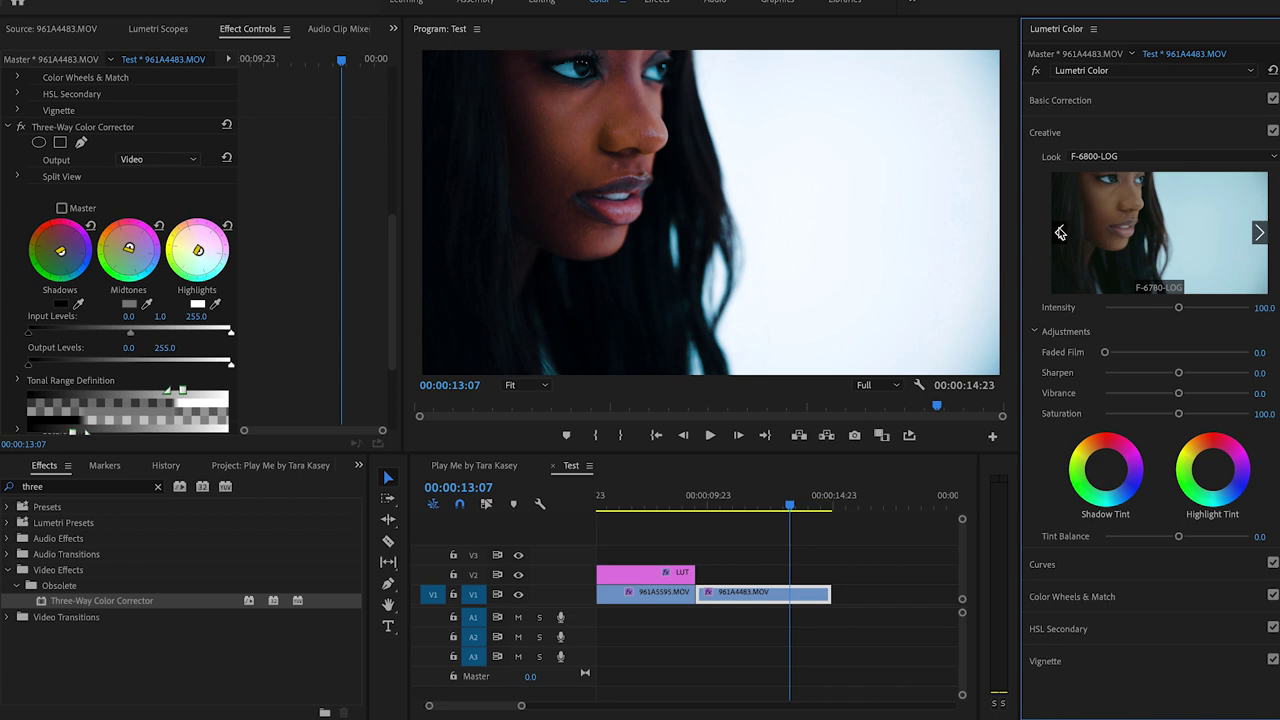
Set the third clip's creative look to F-6780-LOG with intensity 56.5 and saturation 87.0.
{"action": "left_click", "coordinate": [1131, 157]}
{"action": "scroll", "coordinate": [1106, 212], "scroll_direction": "up", "scroll_amount": 3}
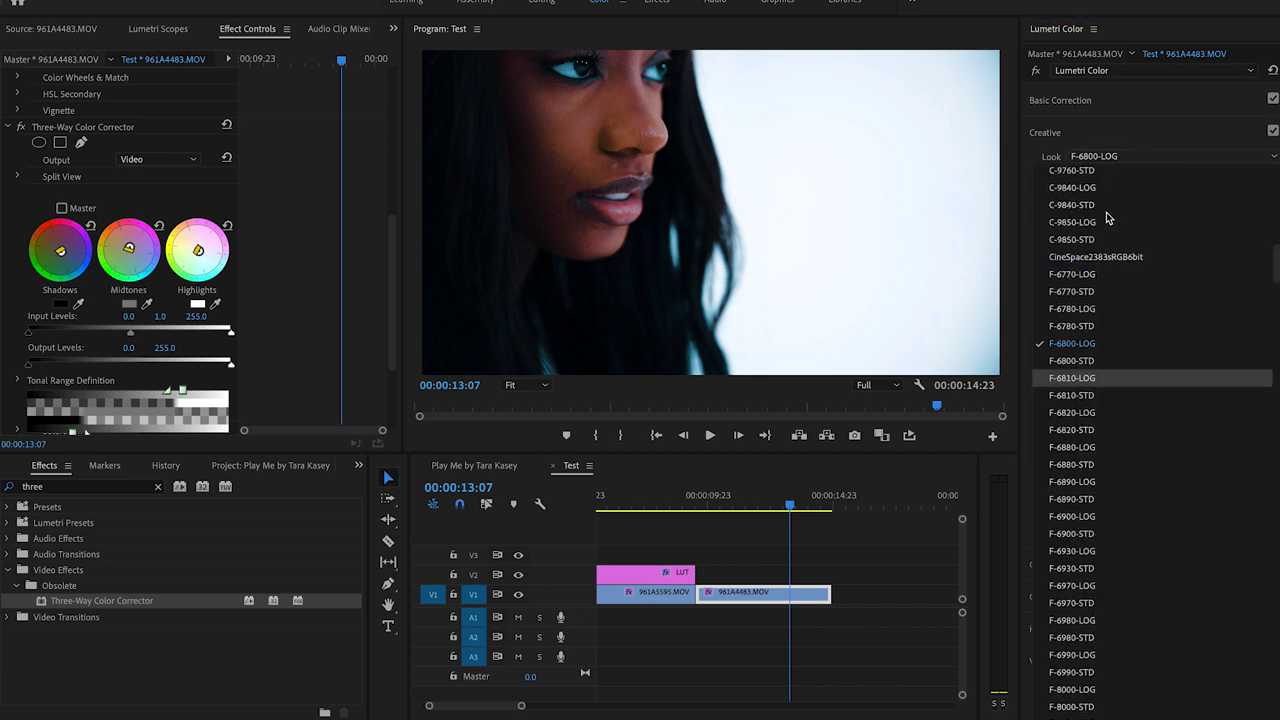
{"action": "left_click", "coordinate": [1075, 309]}
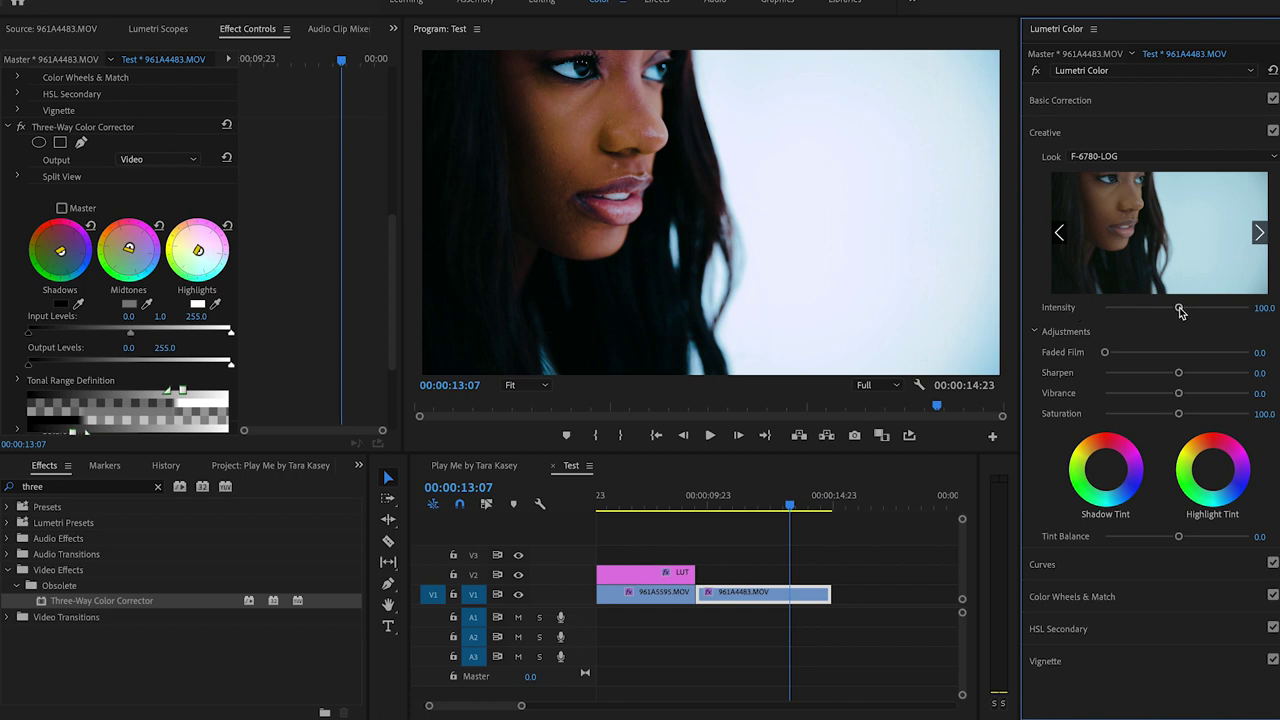
{"action": "left_click_drag", "start_coordinate": [1181, 311], "coordinate": [1137, 311]}
{"action": "mouse_move", "coordinate": [1179, 414]}
{"action": "left_mouse_down"}
{"action": "mouse_move", "coordinate": [1148, 418]}
{"action": "mouse_move", "coordinate": [1163, 416]}
{"action": "left_mouse_up"}
{"action": "left_click_drag", "start_coordinate": [1175, 418], "coordinate": [1171, 419]}
{"action": "left_click_drag", "start_coordinate": [1137, 308], "coordinate": [1132, 310]}
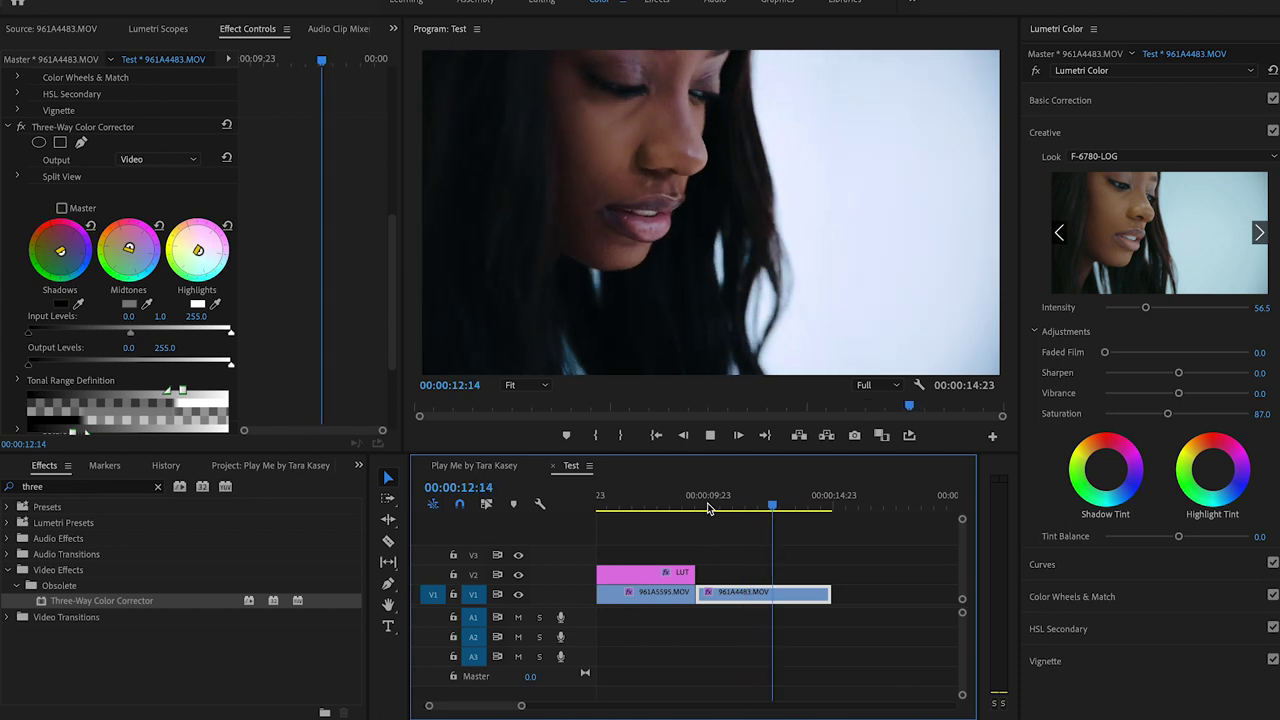
Review the third clip's grade at several points, comparing it with and without the Three-Way Color Corrector.
{"action": "left_click_drag", "start_coordinate": [708, 508], "coordinate": [741, 508]}
{"action": "left_click", "coordinate": [20, 130]}
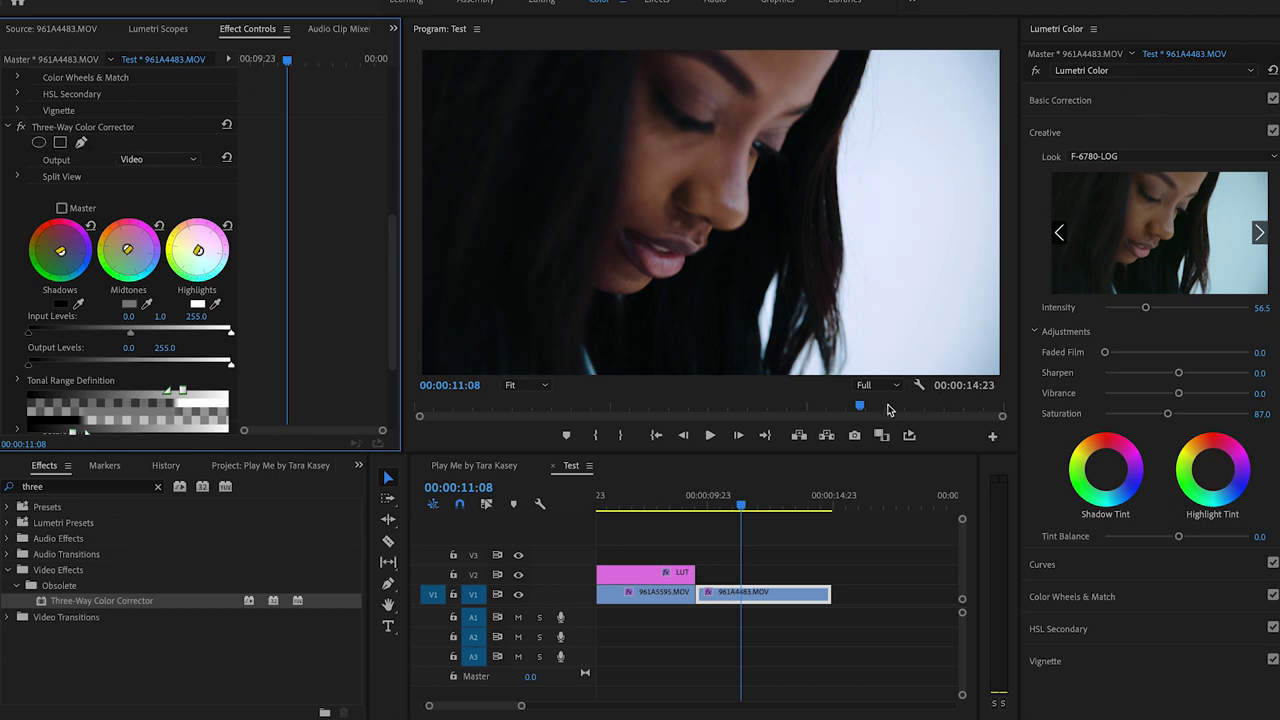
{"action": "left_click", "coordinate": [695, 528]}
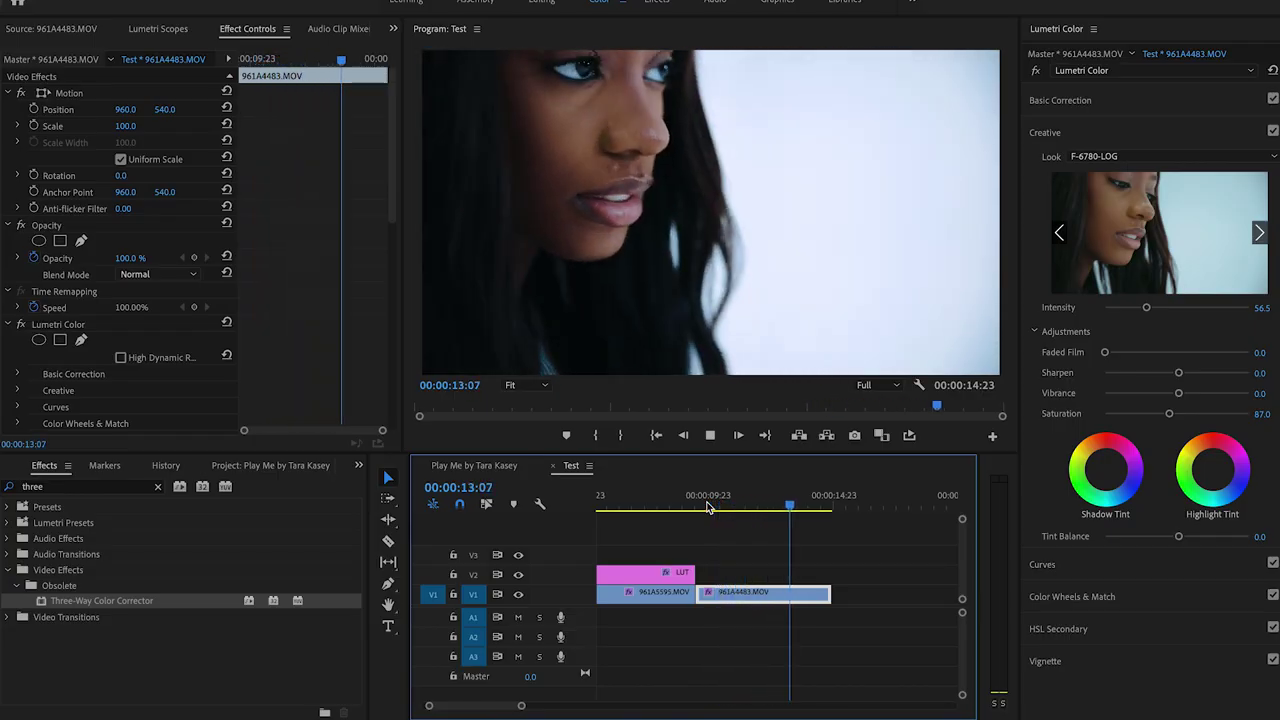
{"action": "left_click", "coordinate": [727, 506]}
{"action": "left_click_drag", "start_coordinate": [730, 509], "coordinate": [763, 509]}
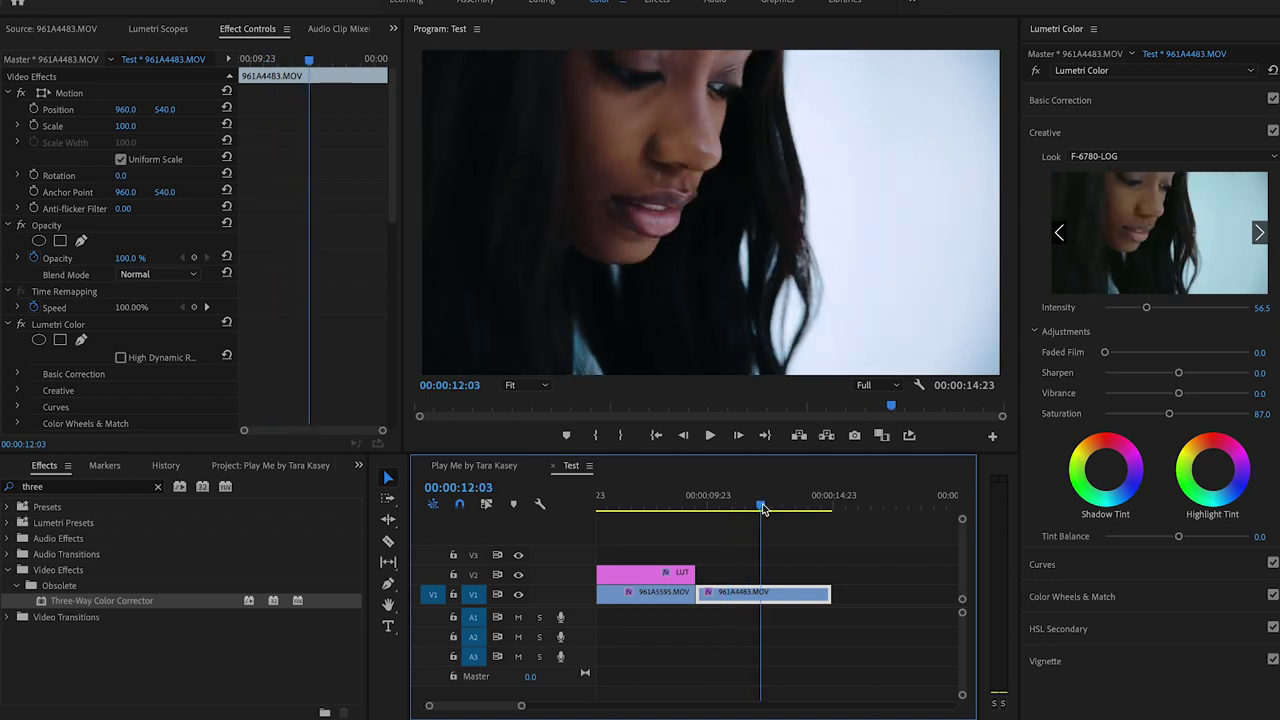
Play the Test sequence from the first clip to review the grades of all three clips together.
{"action": "left_click_drag", "start_coordinate": [757, 508], "coordinate": [613, 510]}
{"action": "key", "text": "backslash"}
{"action": "key", "text": "space"}
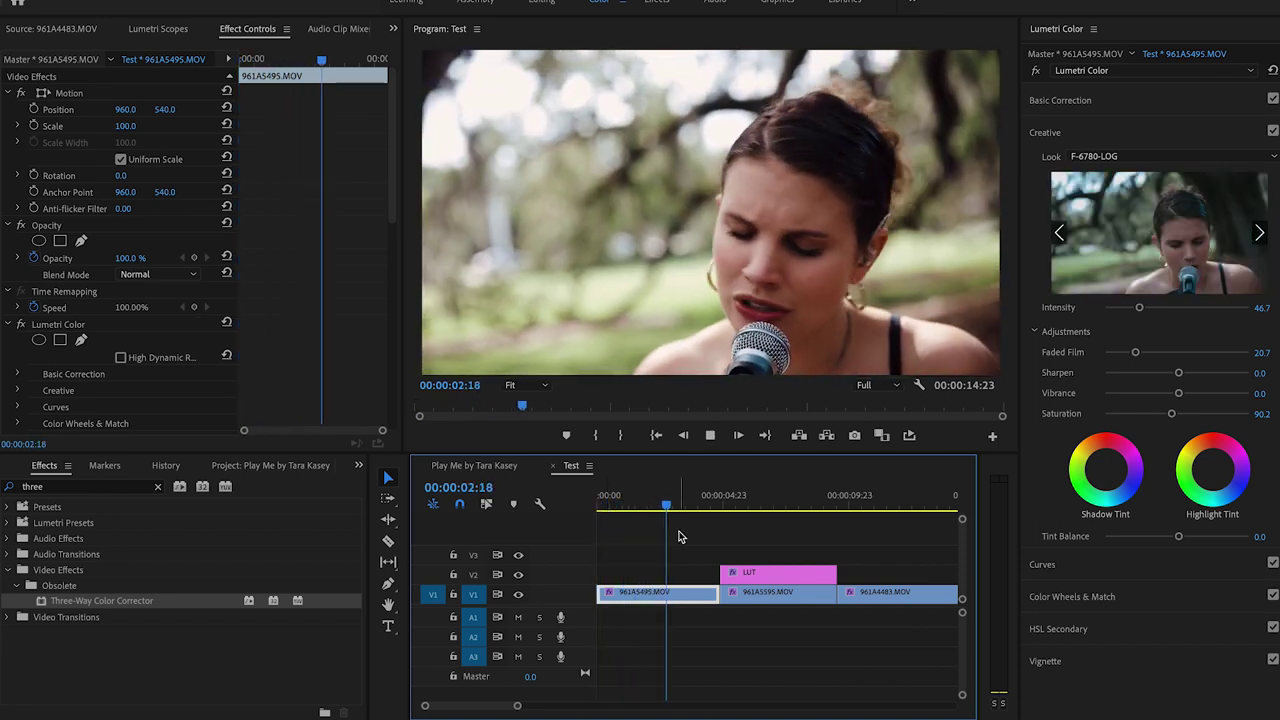
{"action": "scroll", "coordinate": [678, 537], "scroll_direction": "right", "scroll_amount": 2}
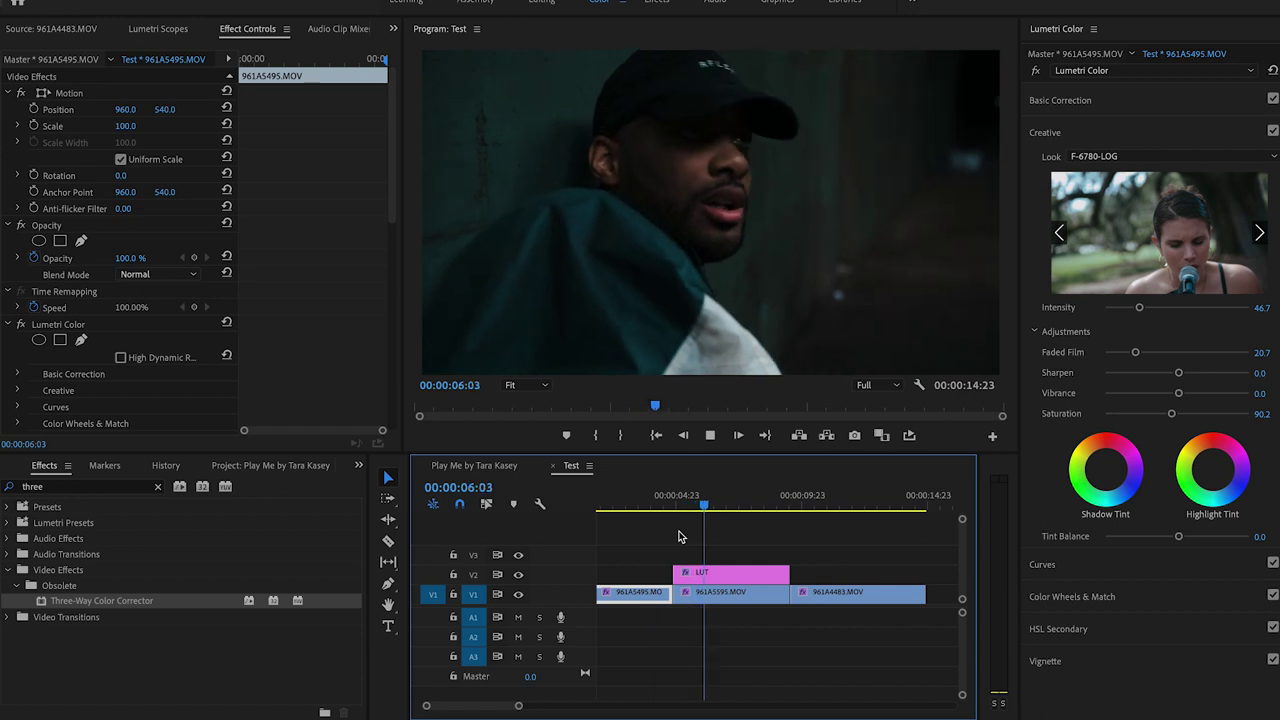